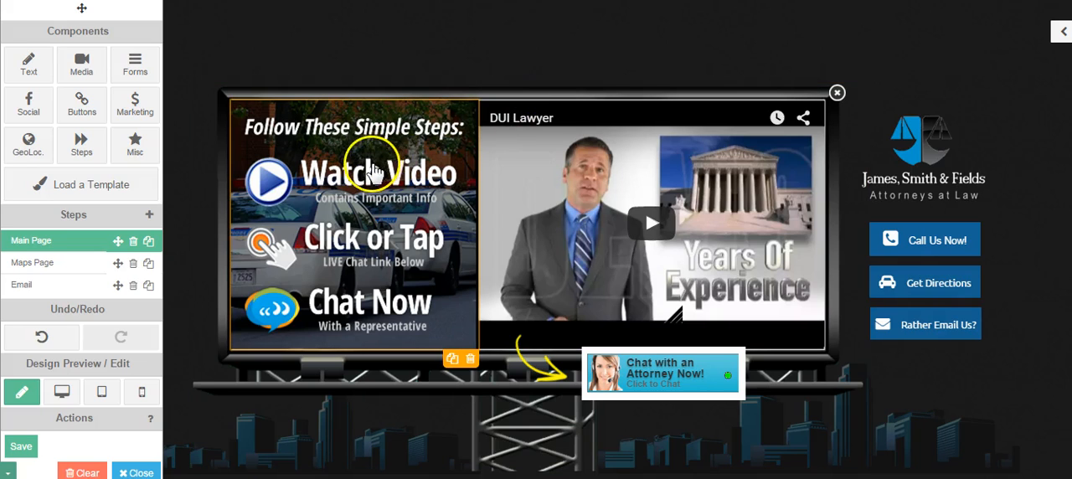
- Open the image replacement dialog for the billboard background and bring up the file picker for uploading from the computer
click(542, 99)
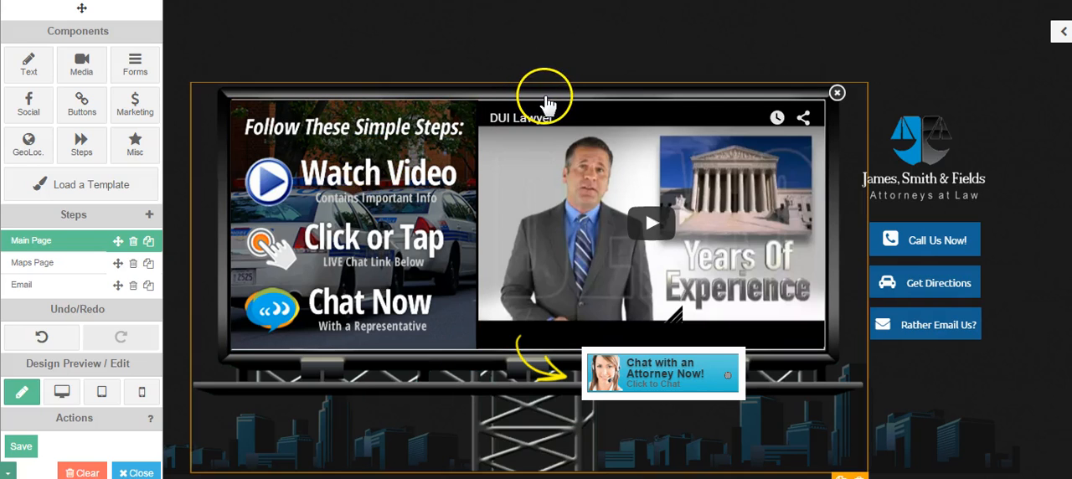
click(605, 95)
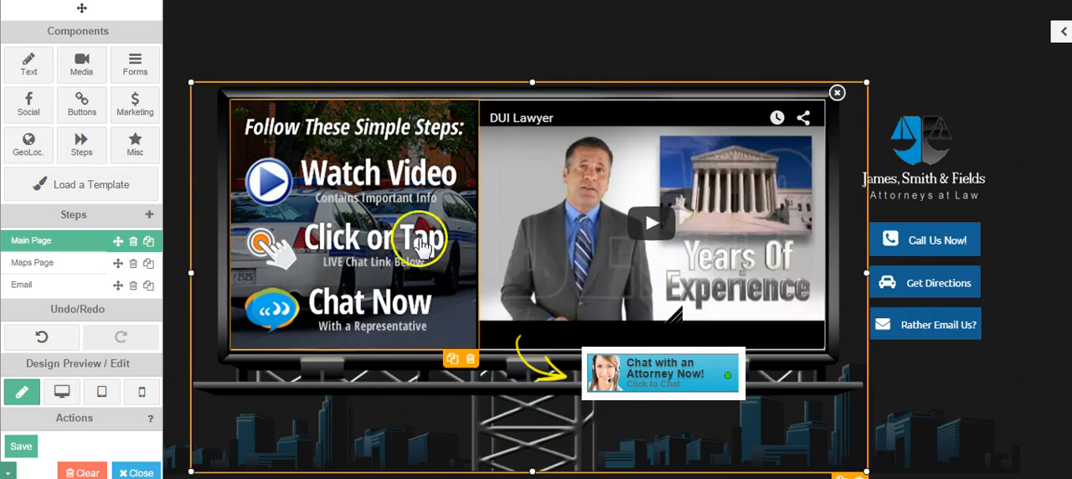
double_click(514, 381)
click(431, 328)
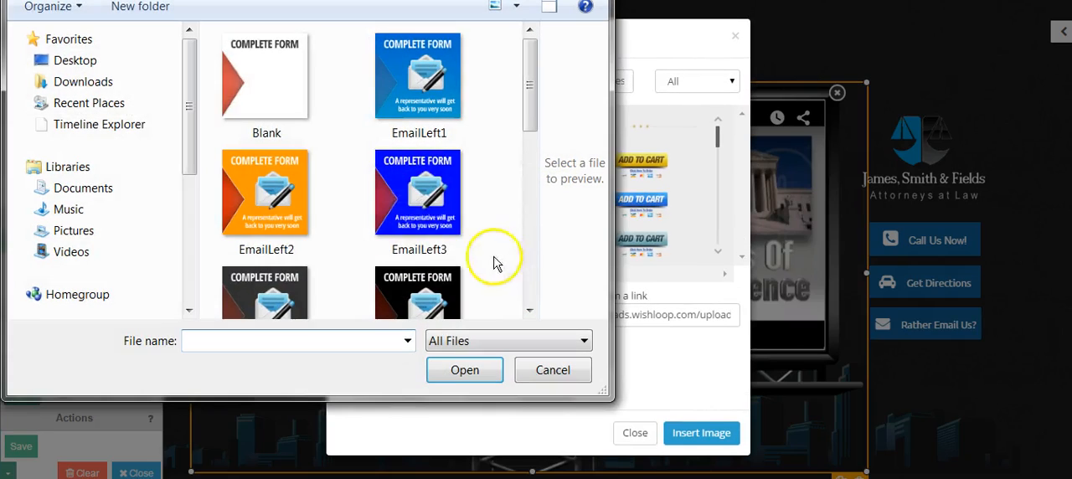
- Browse to the All Version 1 BB folder inside BILLBOARD TEMPLATES, VERSION 1
click(138, 0)
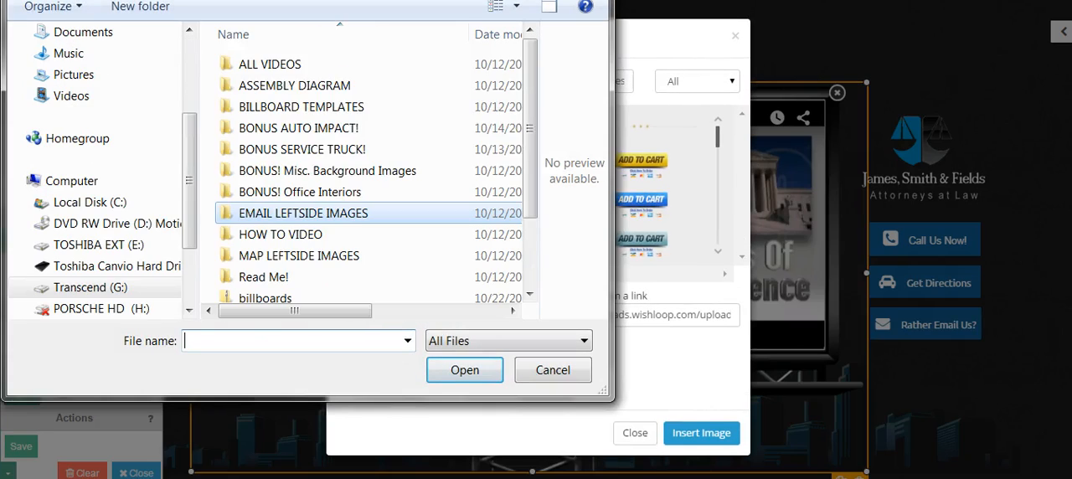
click(287, 105)
double_click(288, 105)
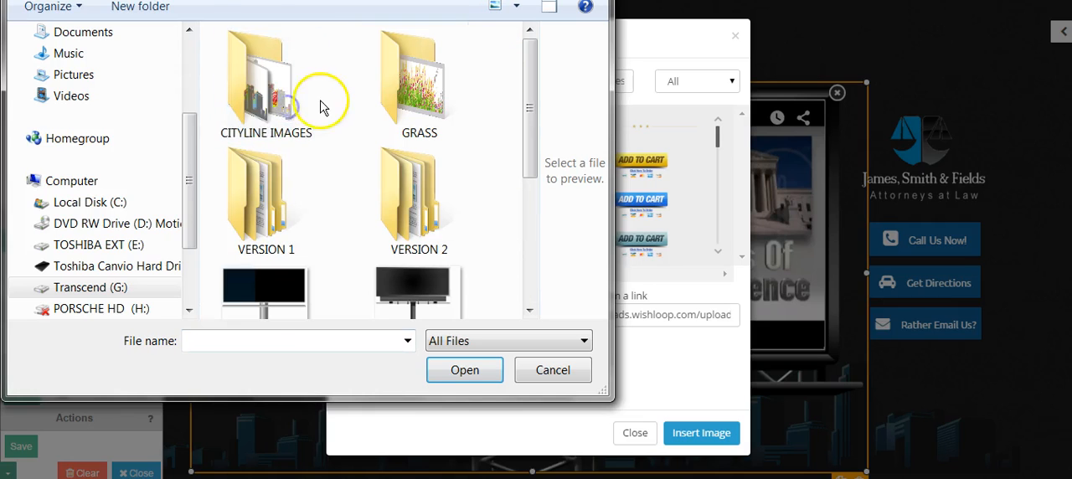
scroll(527, 109, down, 2)
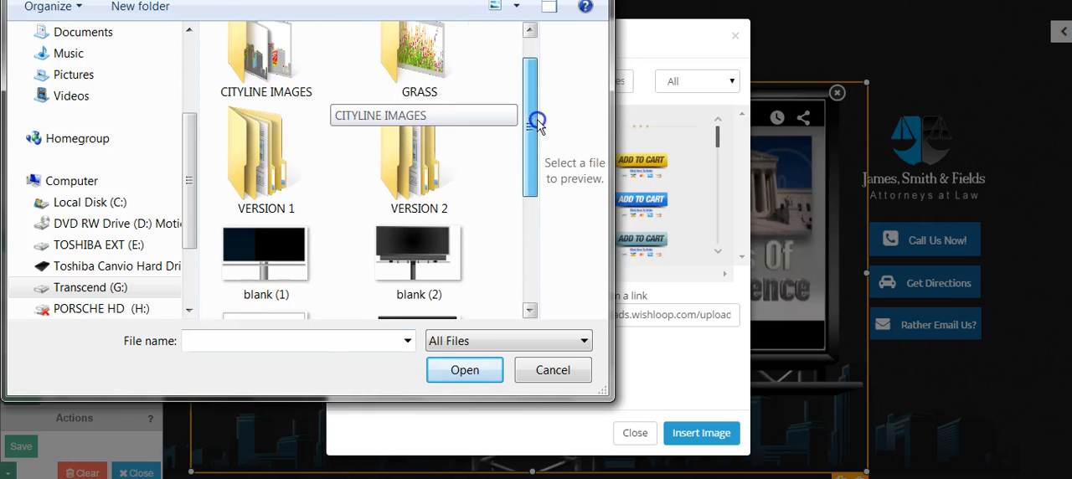
click(283, 143)
double_click(282, 142)
double_click(283, 142)
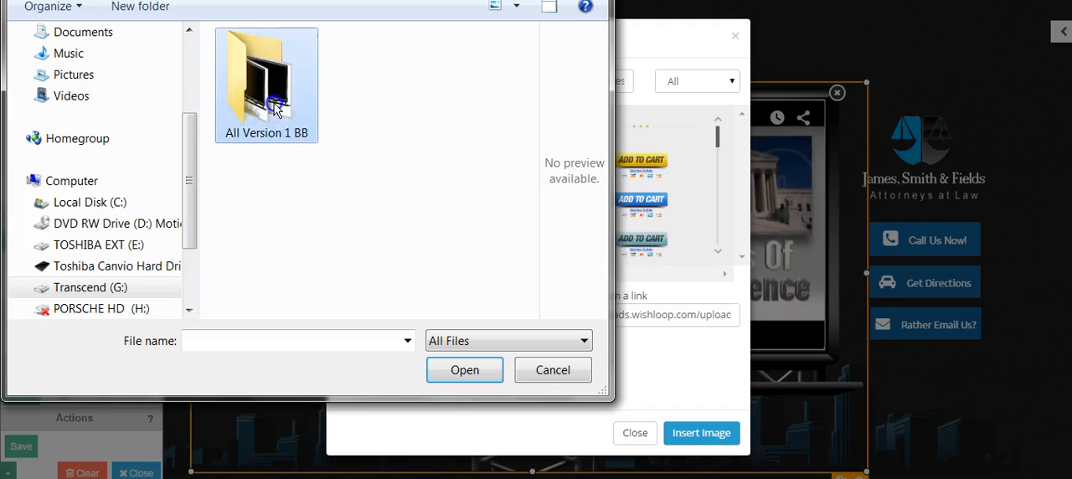
- Look through the Version 1 billboard images, and leave the file picker and image dialog without inserting anything
scroll(448, 51, down, 4)
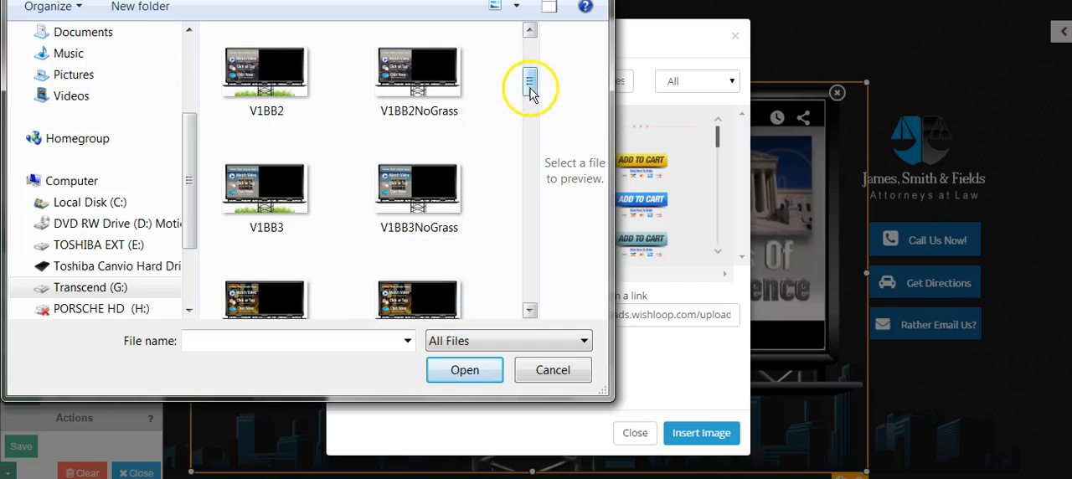
scroll(531, 88, down, 1)
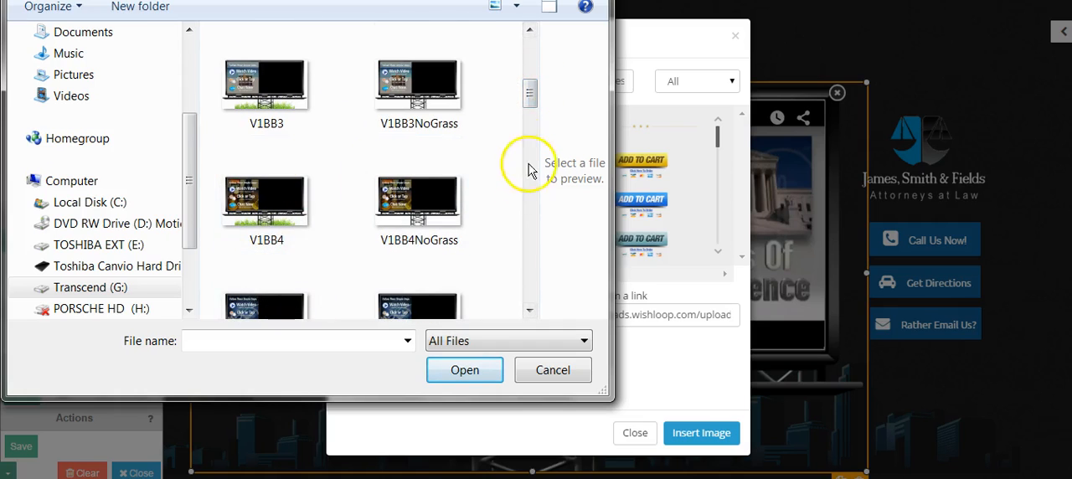
scroll(531, 94, down, 1)
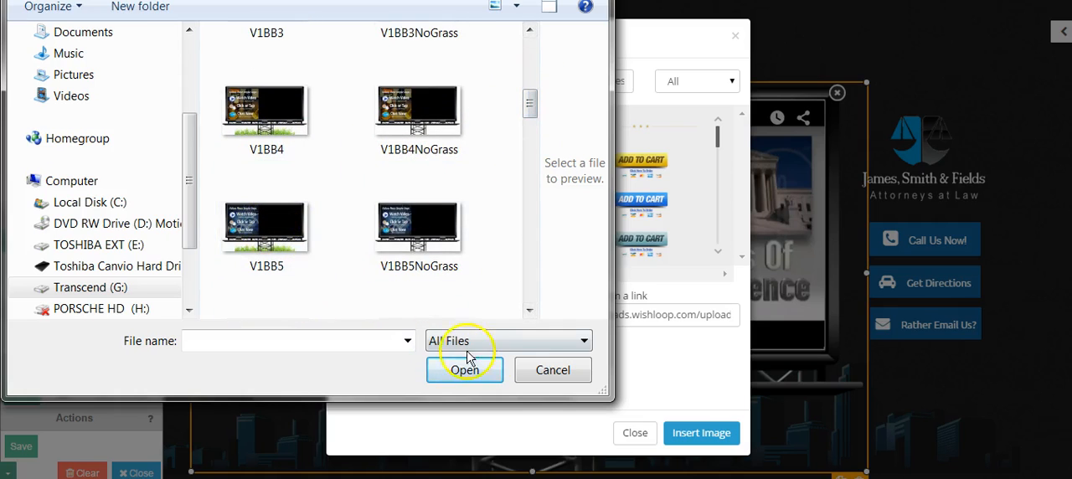
click(553, 370)
click(633, 434)
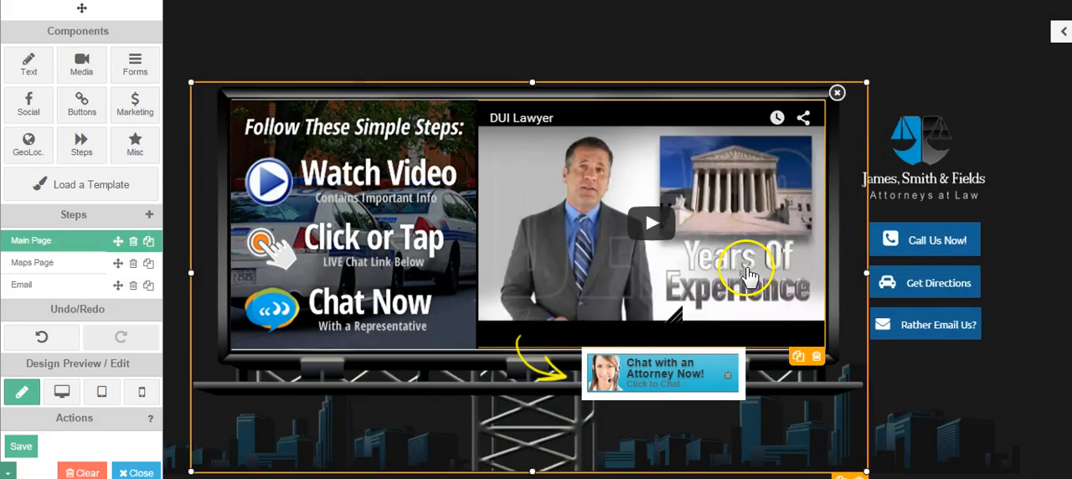
click(329, 173)
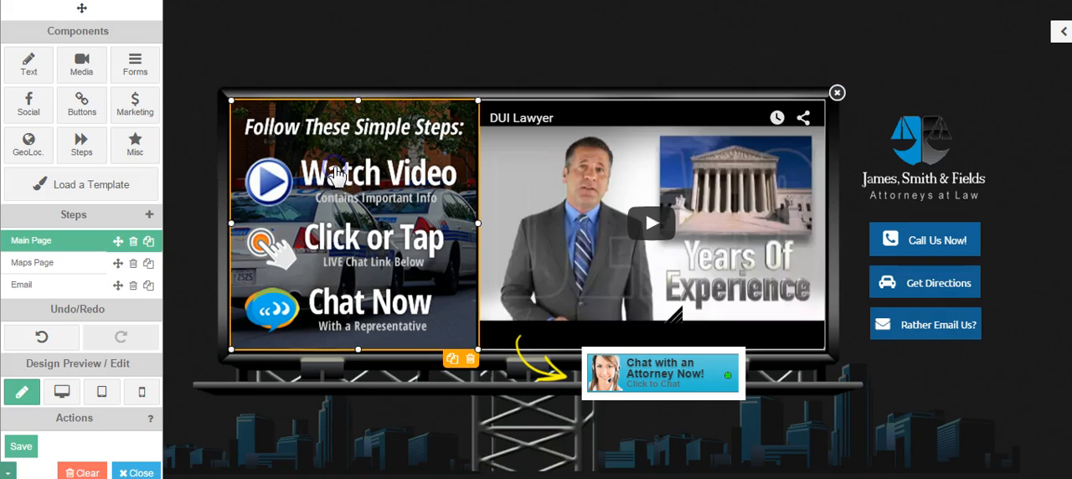
click(350, 214)
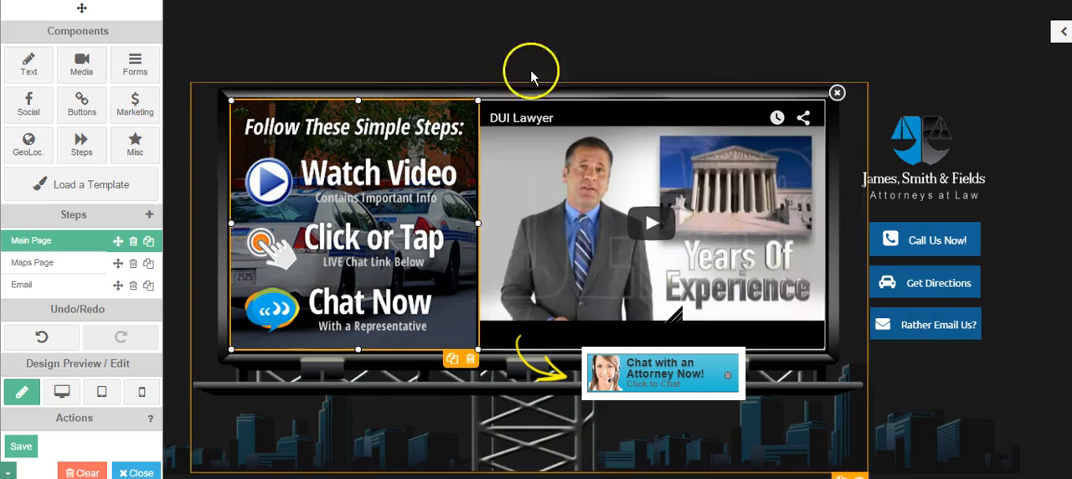
click(551, 53)
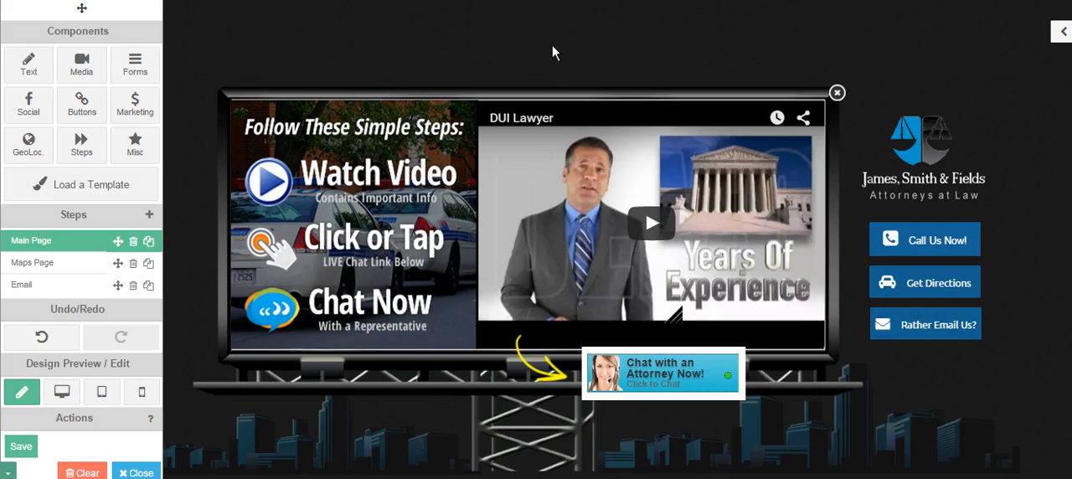
click(525, 102)
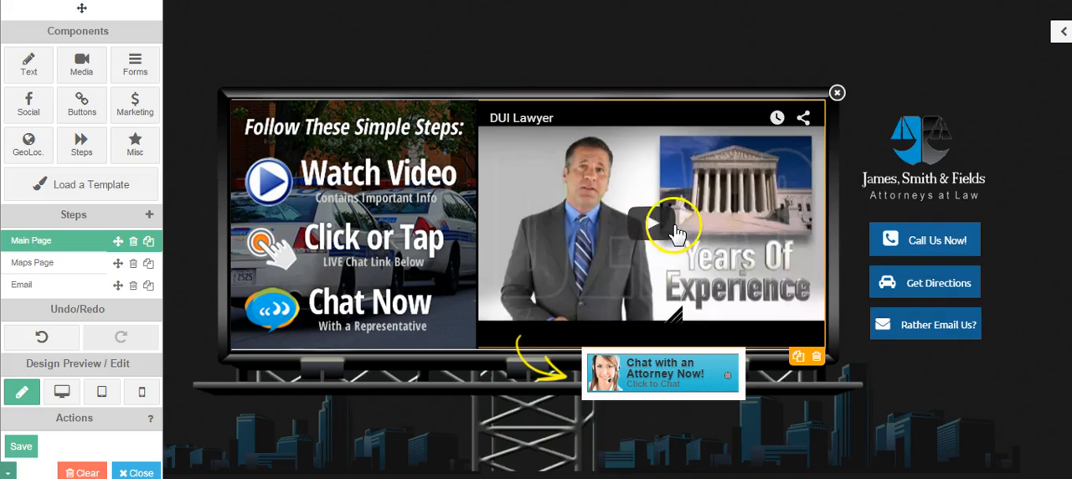
click(645, 190)
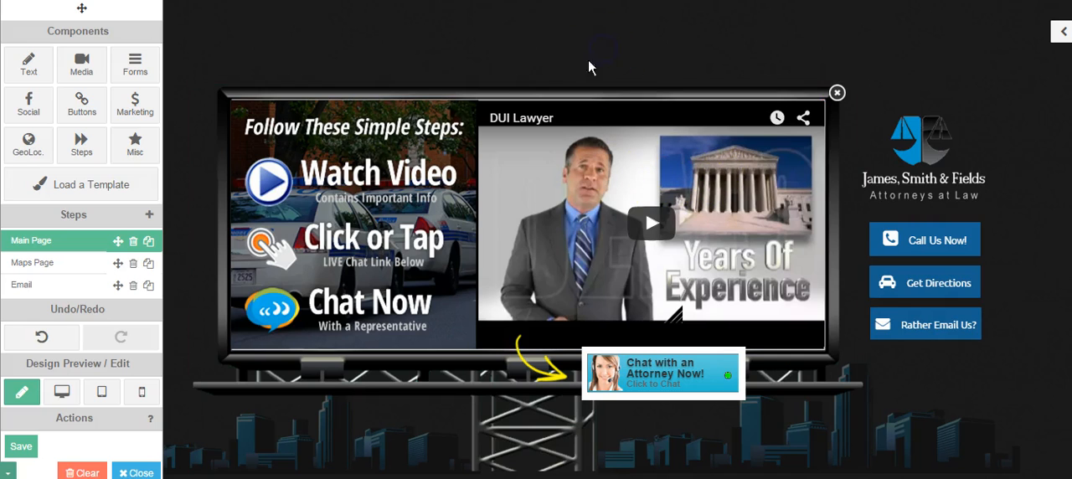
click(686, 101)
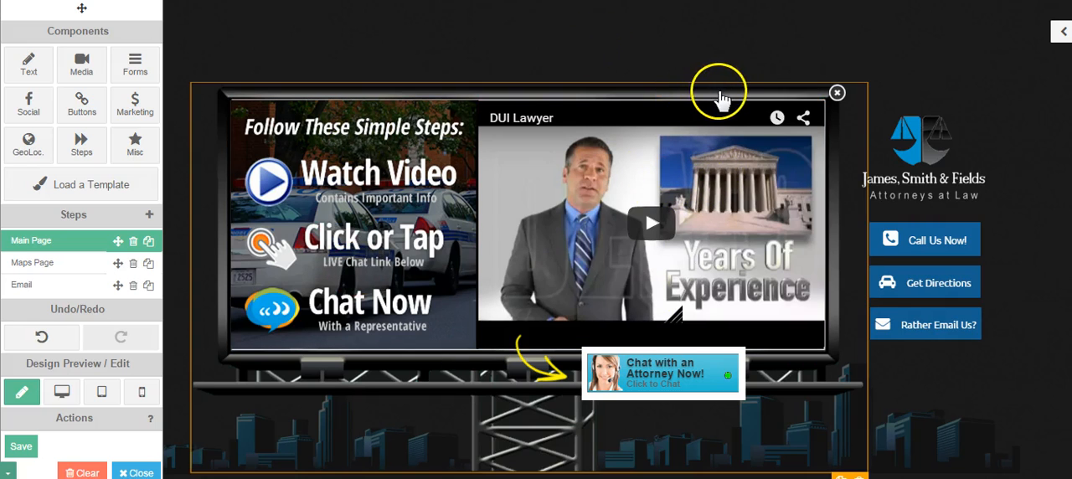
click(322, 178)
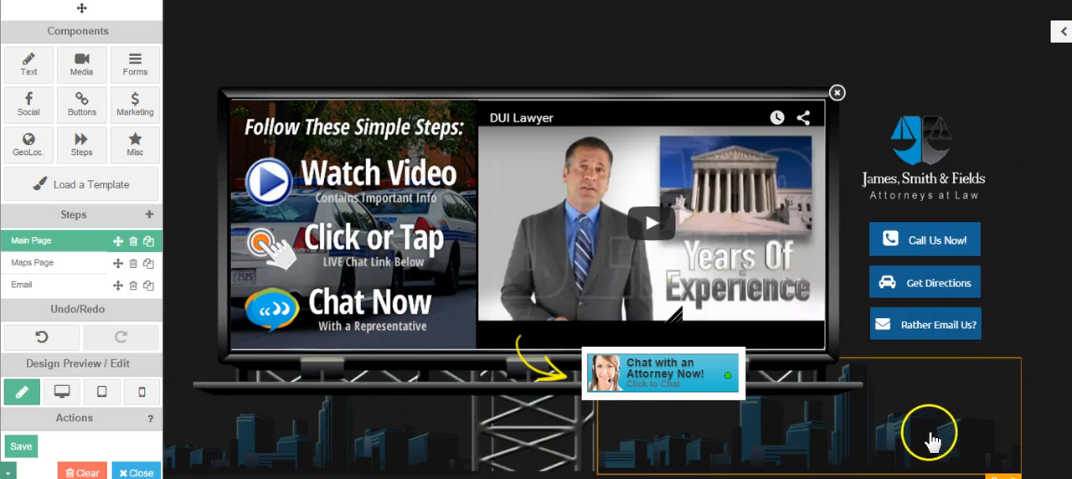
click(228, 449)
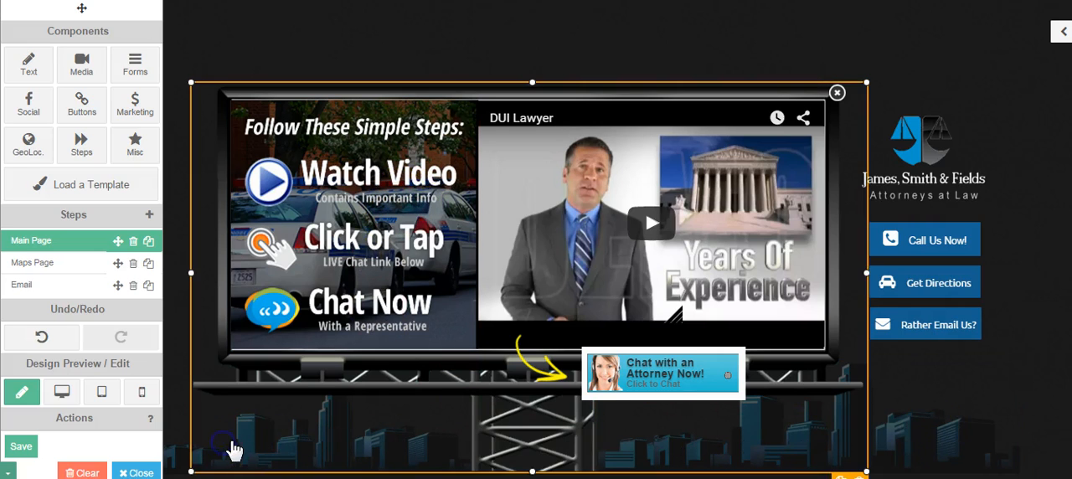
- Replace the right-hand city skyline image with the Grass image uploaded from the GRASS folder in BILLBOARD TEMPLATES
click(969, 439)
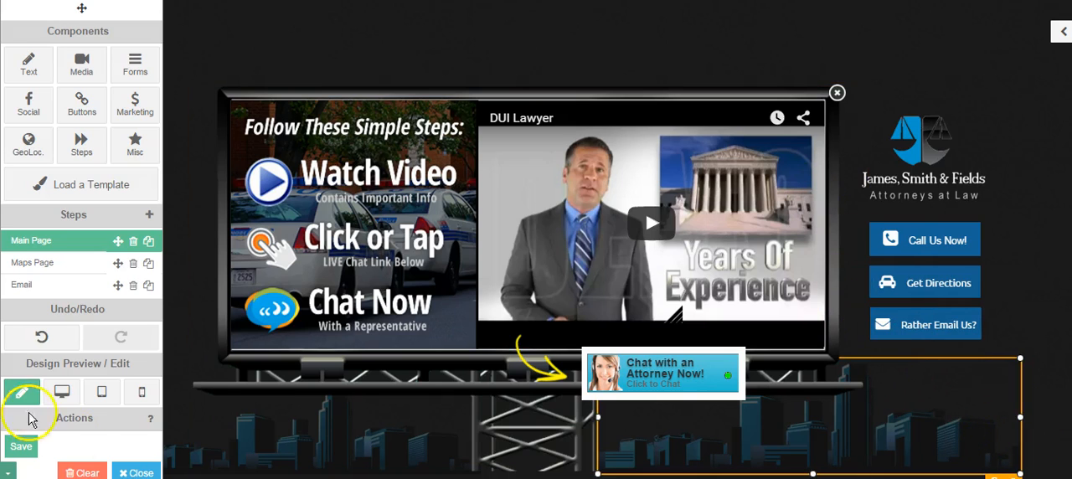
double_click(912, 430)
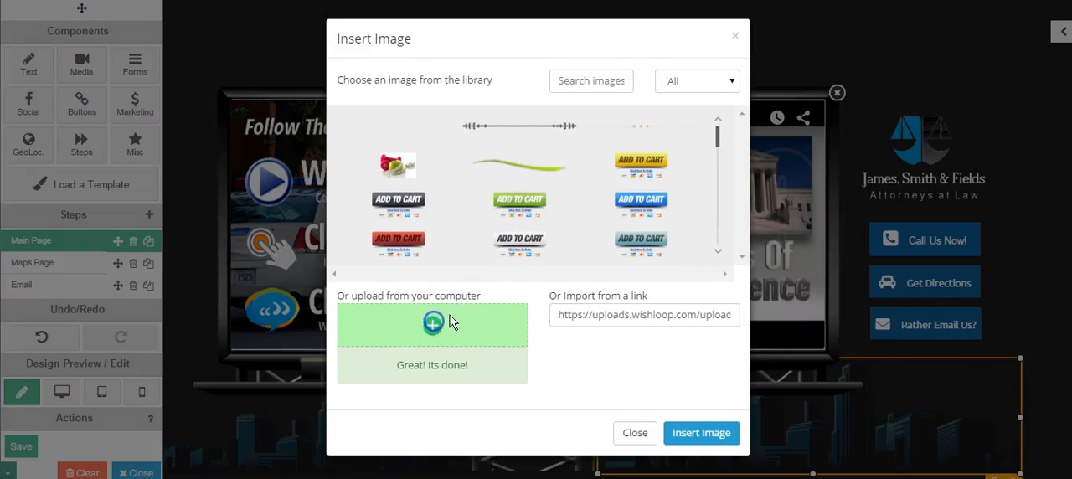
click(450, 322)
click(218, 0)
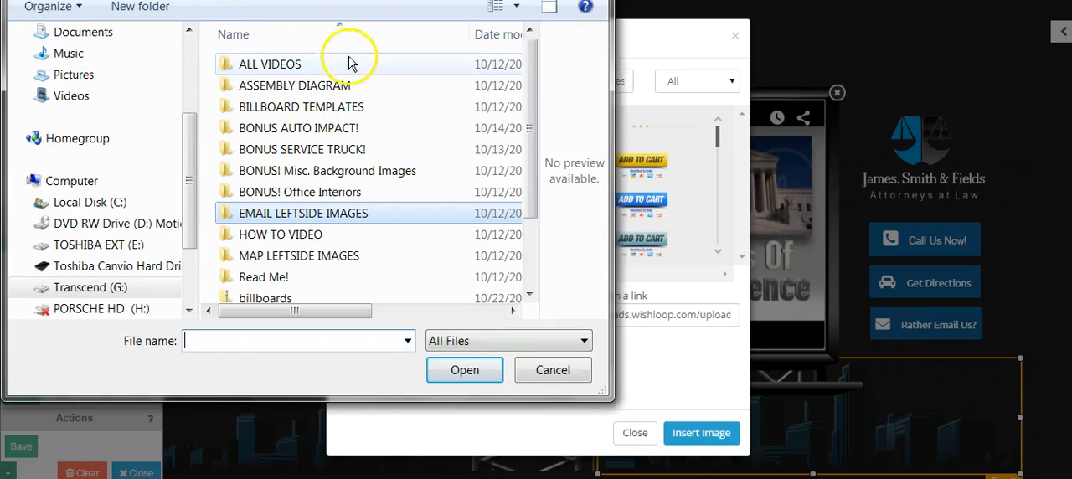
double_click(293, 107)
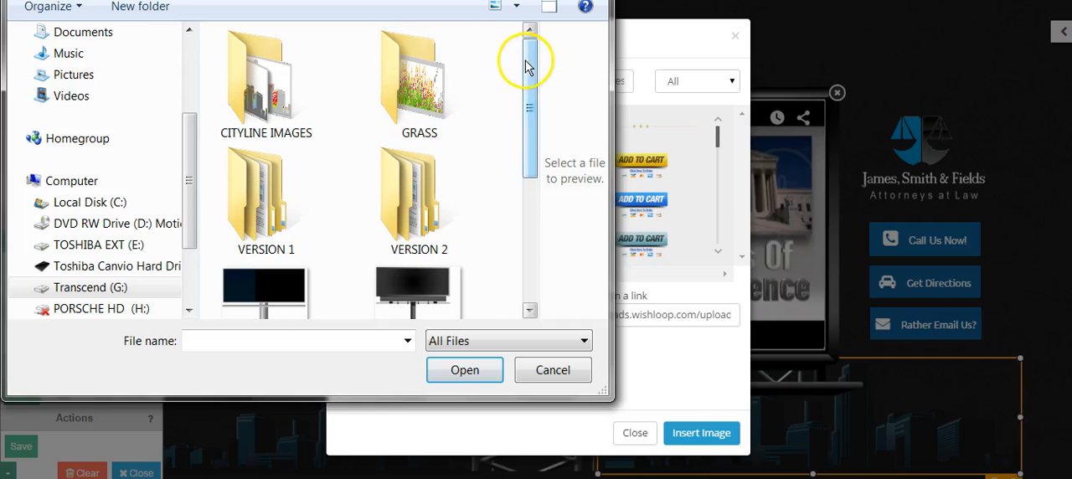
double_click(412, 80)
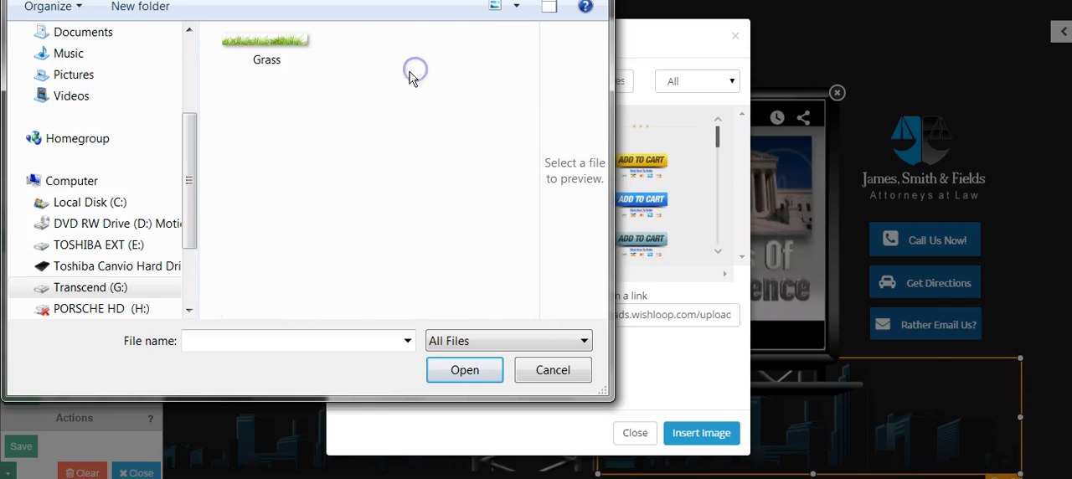
double_click(278, 48)
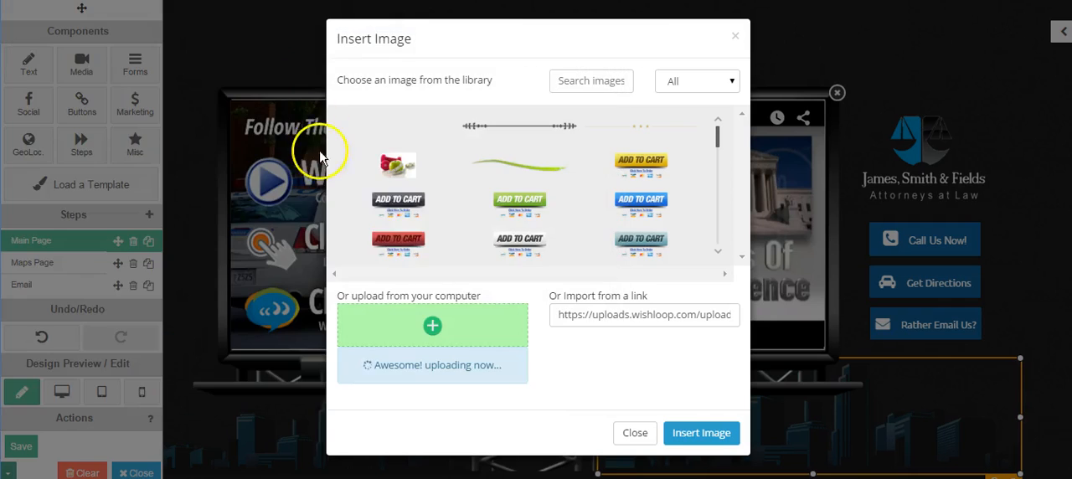
click(678, 433)
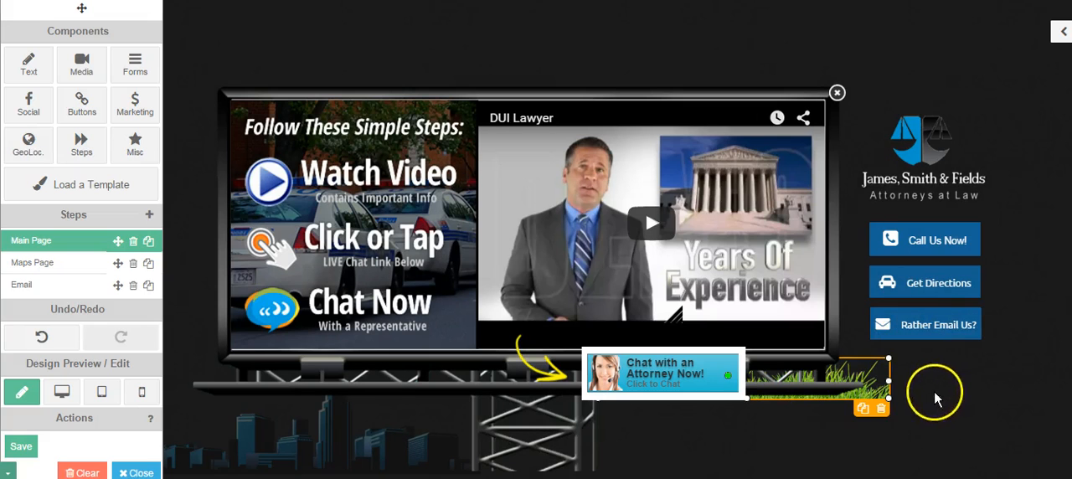
- Enlarge the grass image to span the area right of the billboard post, and shift it slightly down
drag(887, 394, 1030, 473)
click(1034, 305)
click(936, 410)
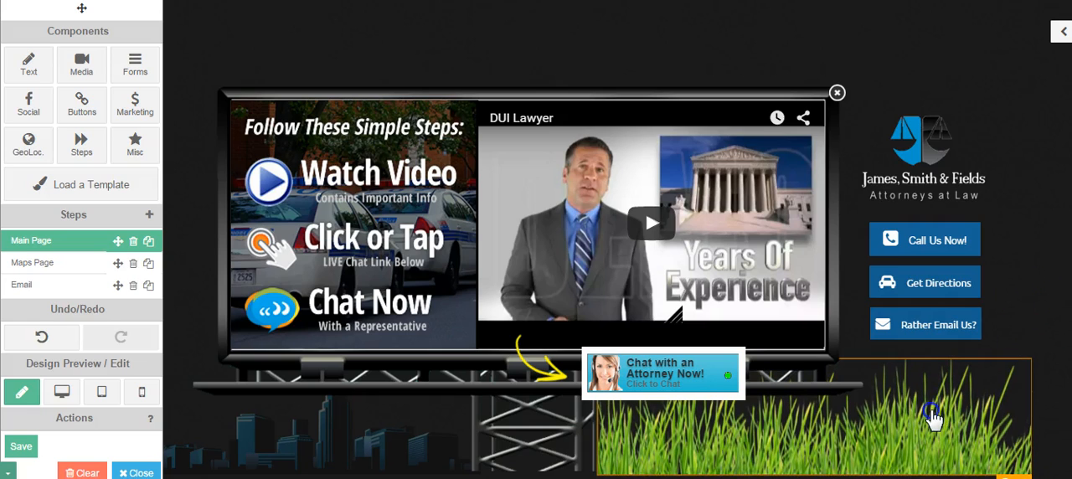
drag(935, 419, 936, 437)
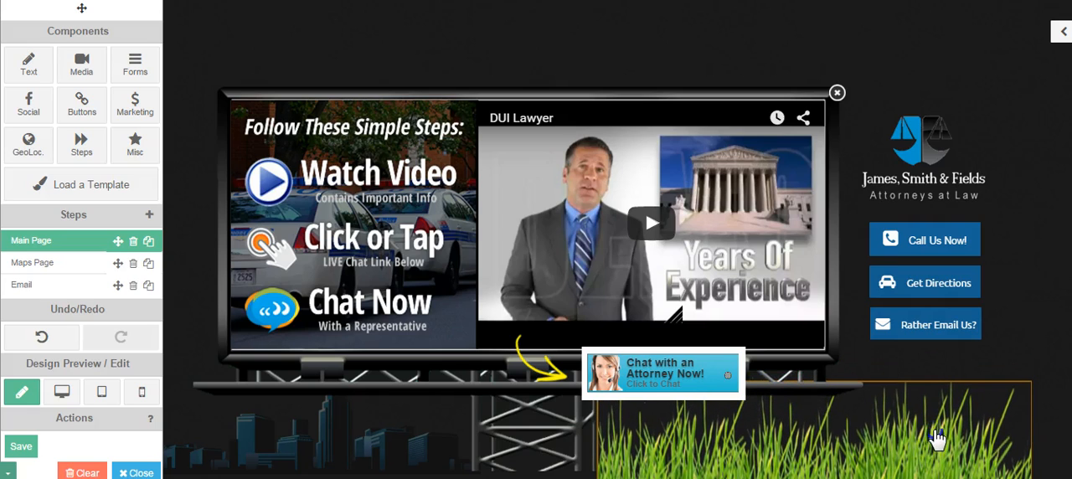
- Shrink the grass image slightly from its upper right corner so its top edge sits just below the billboard platform
click(1012, 400)
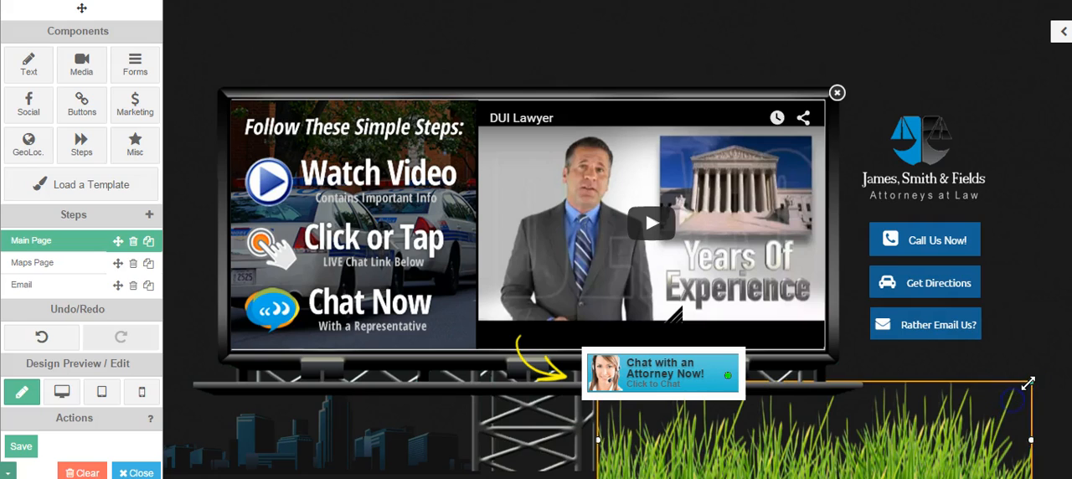
drag(1034, 388, 1029, 399)
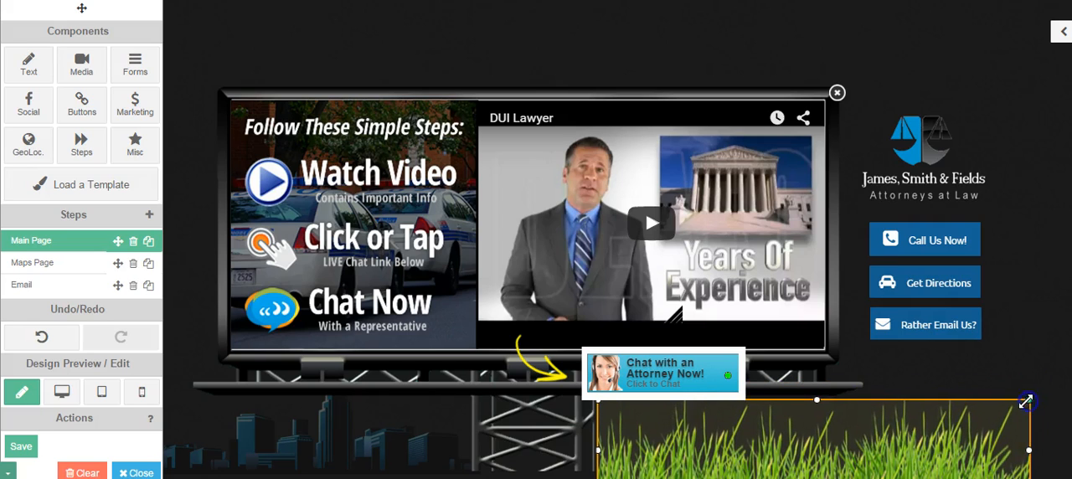
click(938, 409)
click(898, 433)
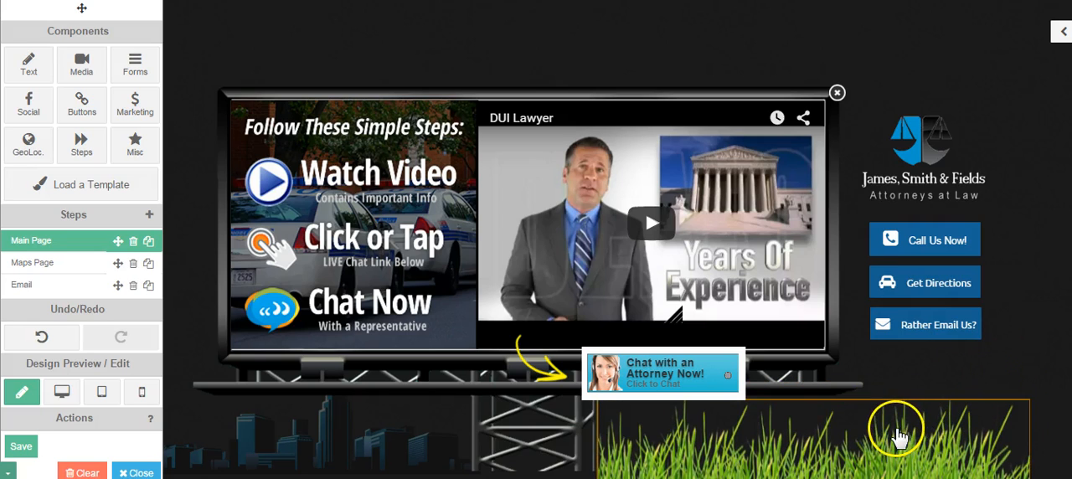
right_click(901, 410)
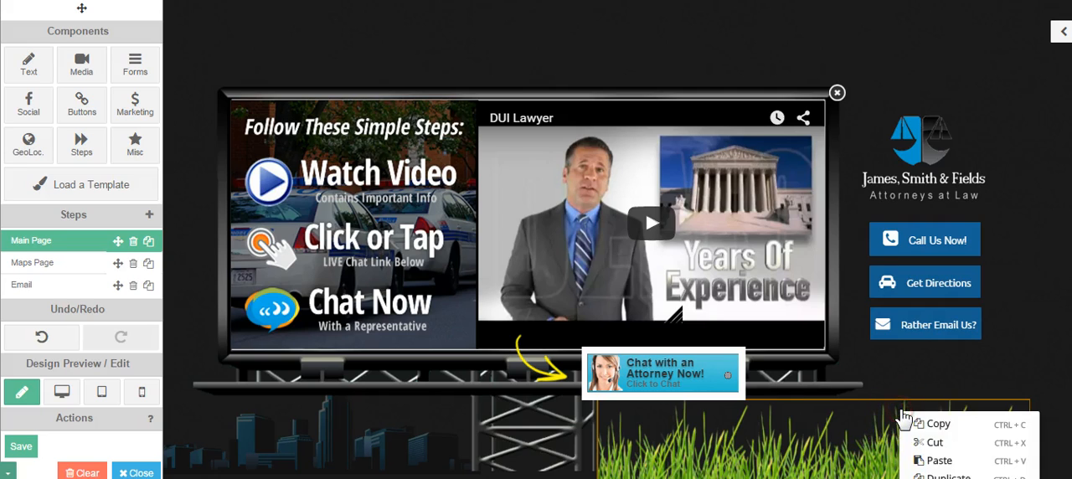
click(1009, 361)
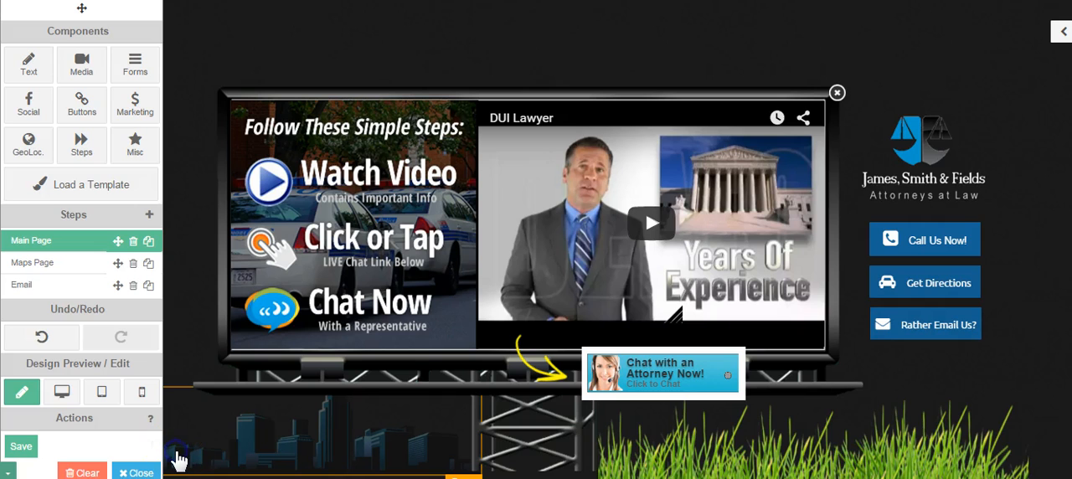
- Replace the city skyline image on the billboard post's left side with the uploaded grass image from the image library
click(178, 458)
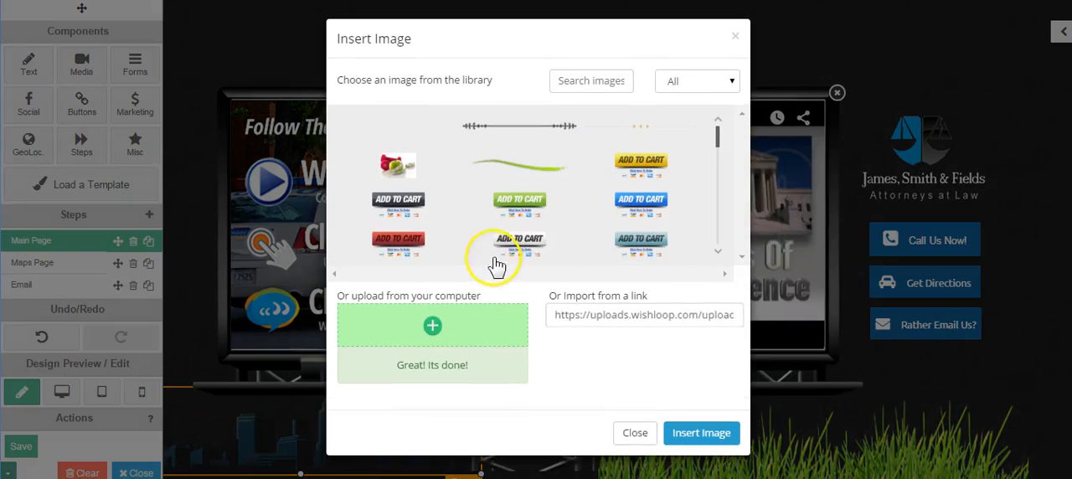
click(435, 327)
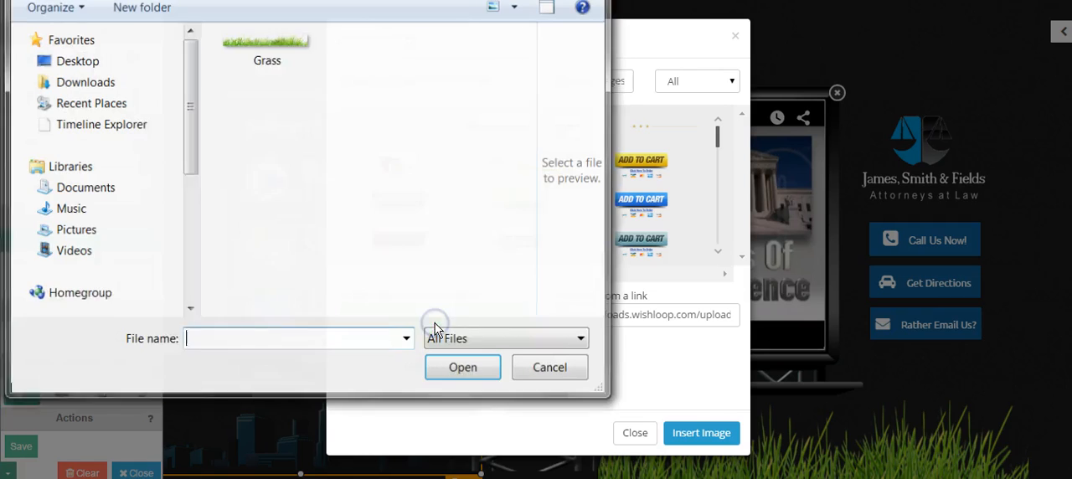
click(548, 367)
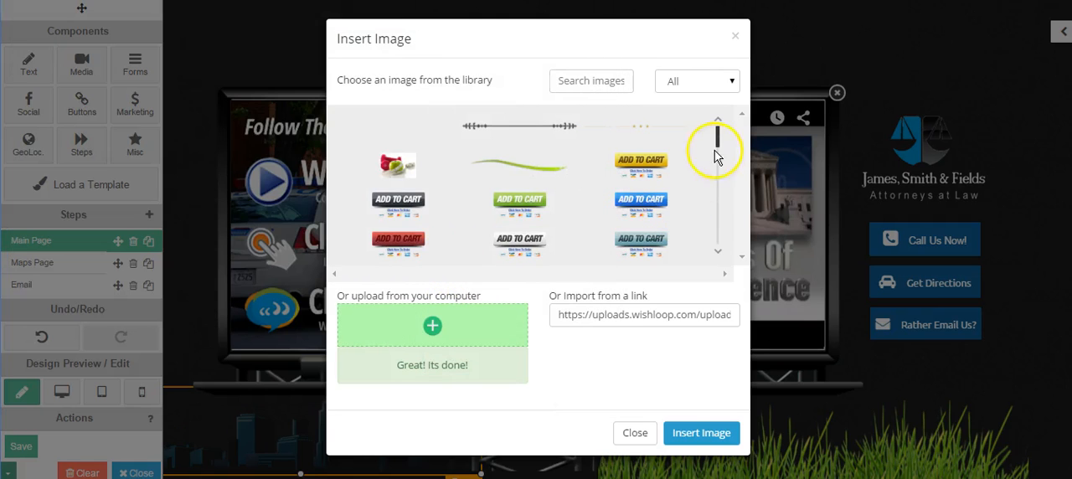
drag(720, 134, 712, 235)
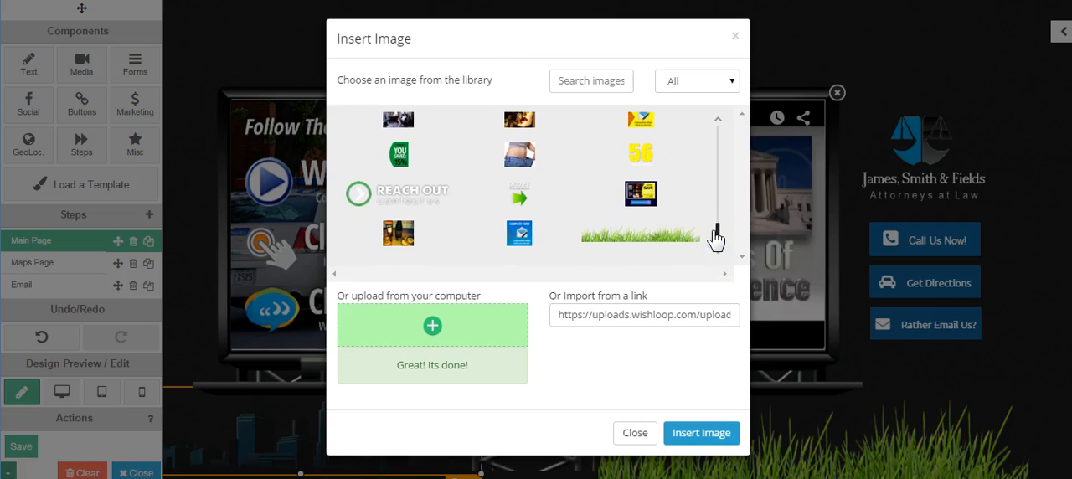
click(641, 239)
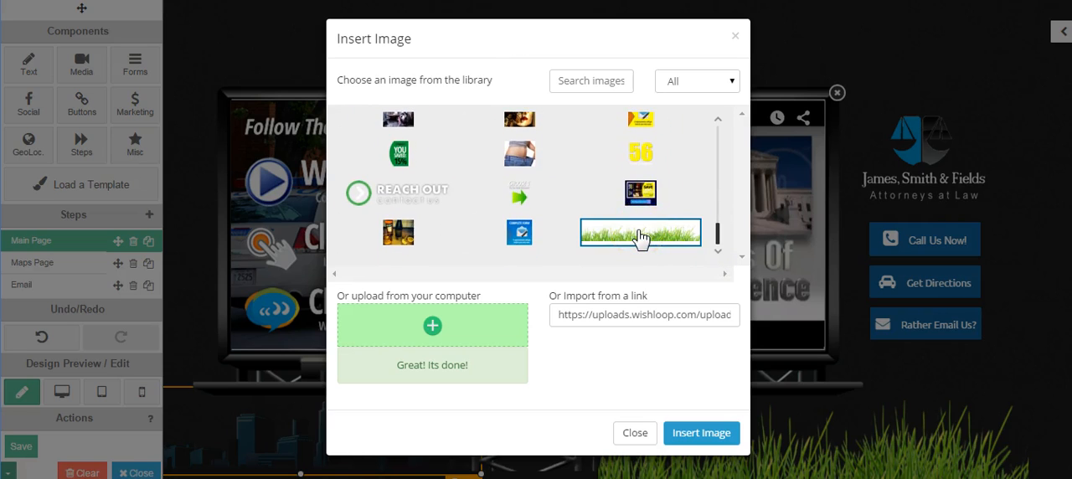
click(704, 433)
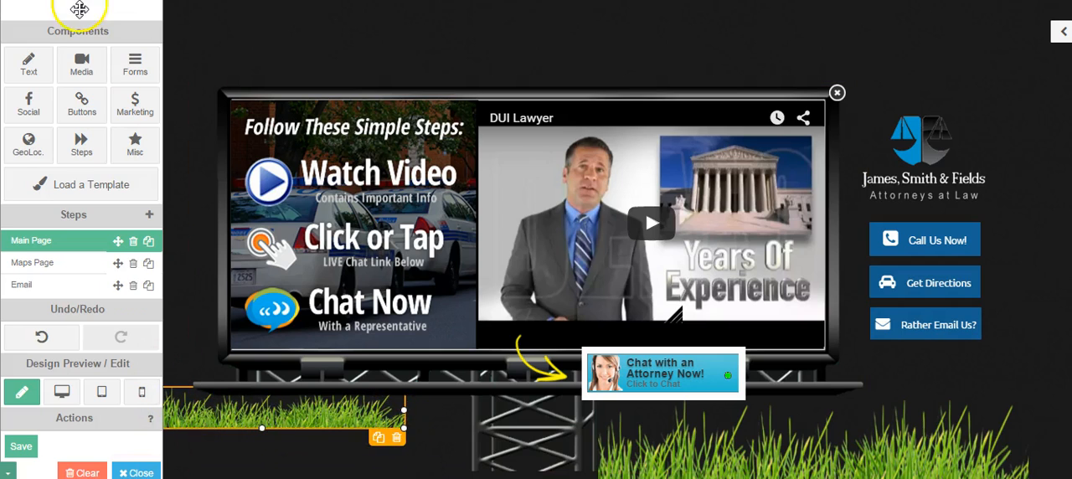
- Enlarge the new grass image from its lower left corner and move it behind the billboard post, flush against the other grass image
drag(81, 9, 16, 8)
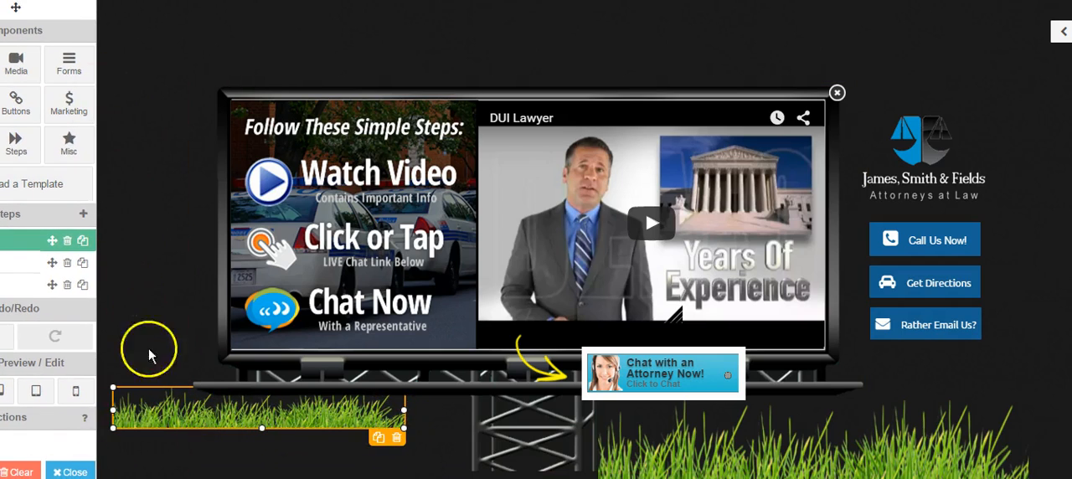
drag(112, 427, 97, 467)
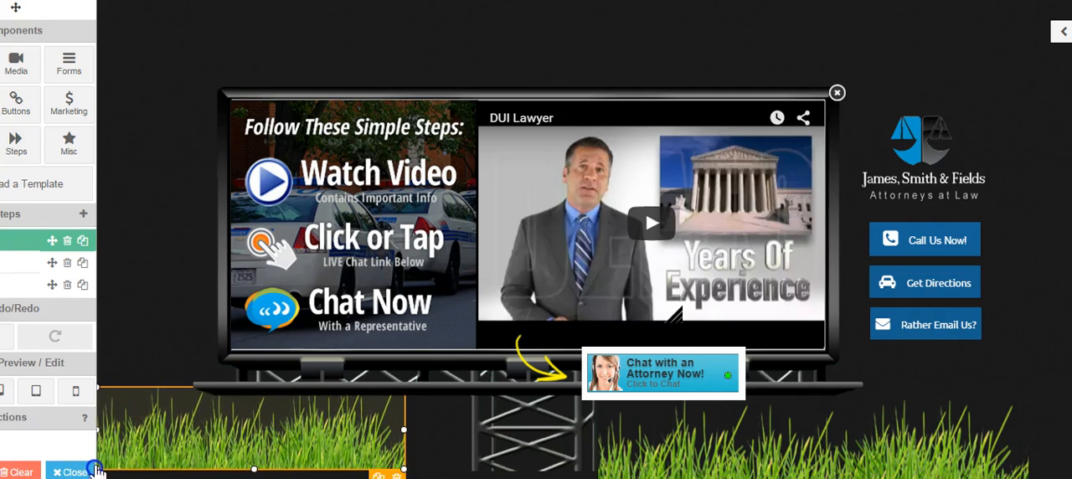
click(154, 431)
drag(211, 431, 339, 452)
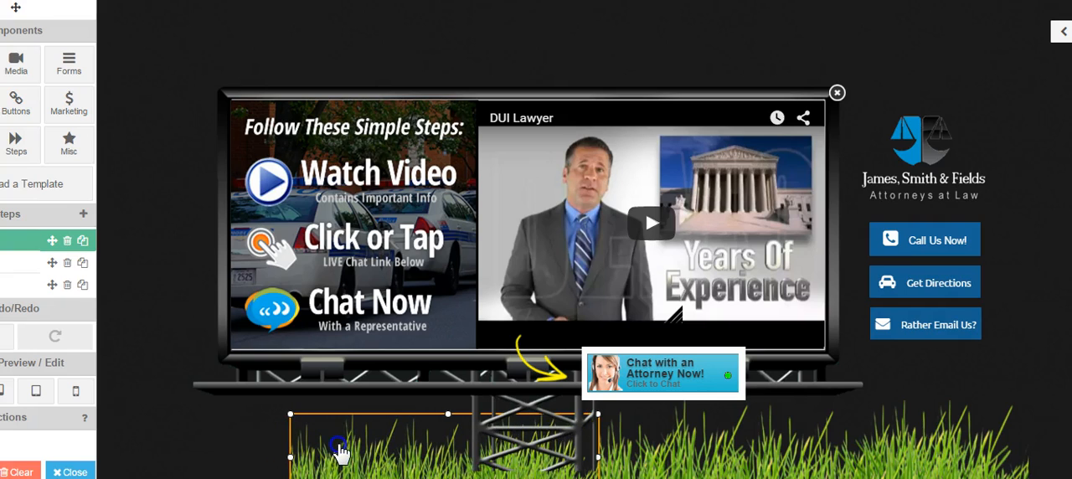
- Bring the components panel back into full view and preview the page in desktop mode
click(298, 434)
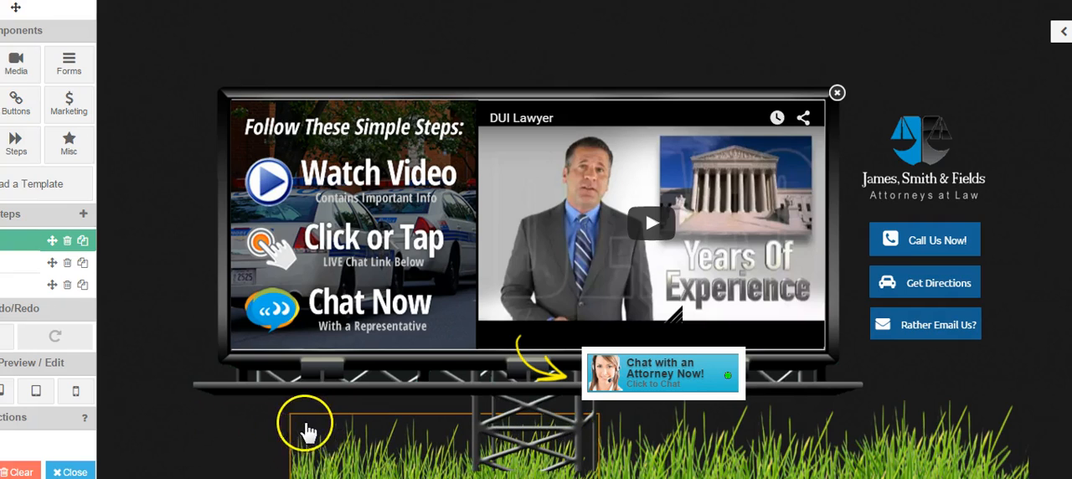
click(423, 457)
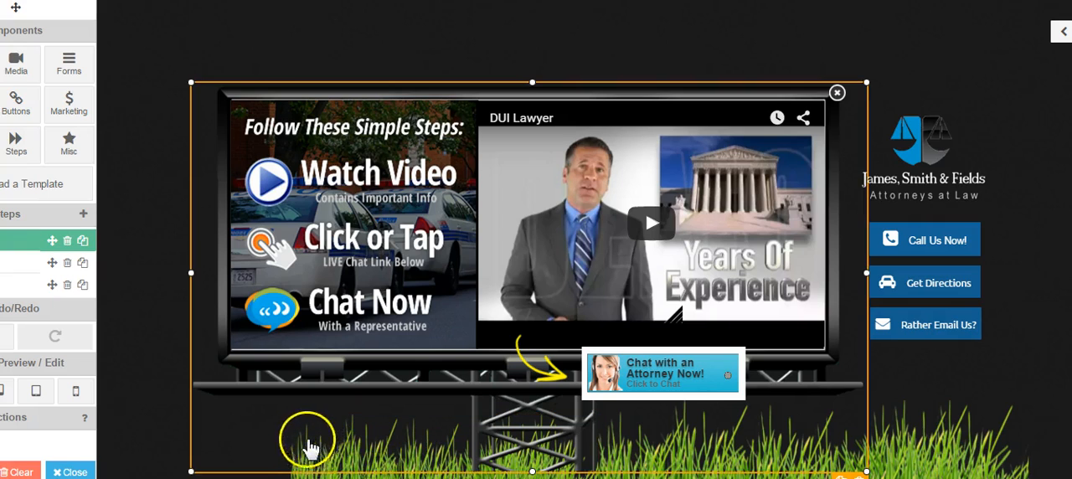
click(305, 470)
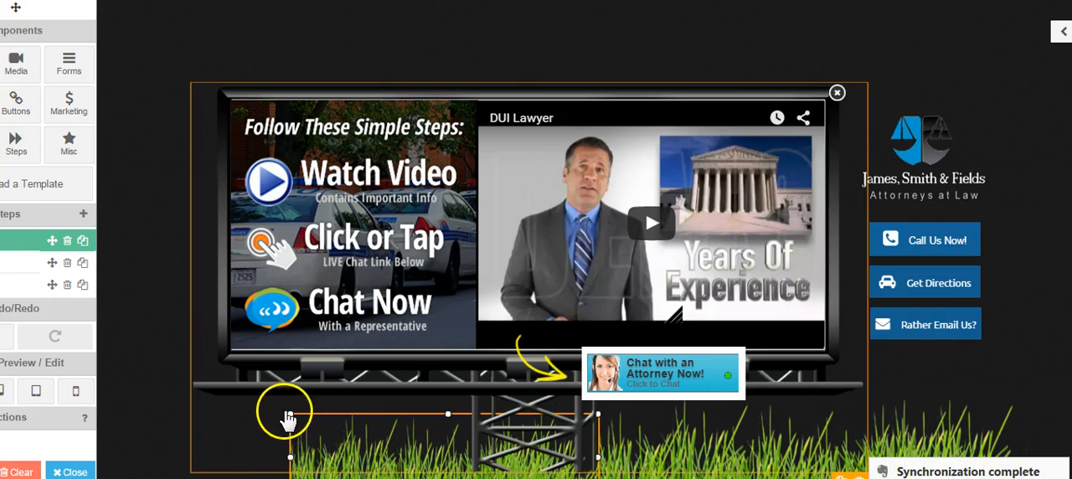
click(649, 463)
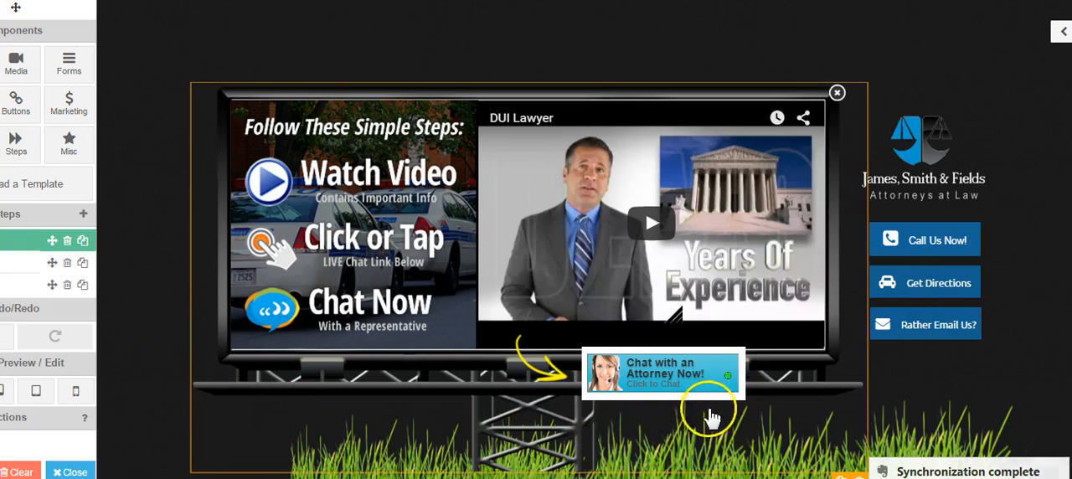
drag(17, 9, 94, 19)
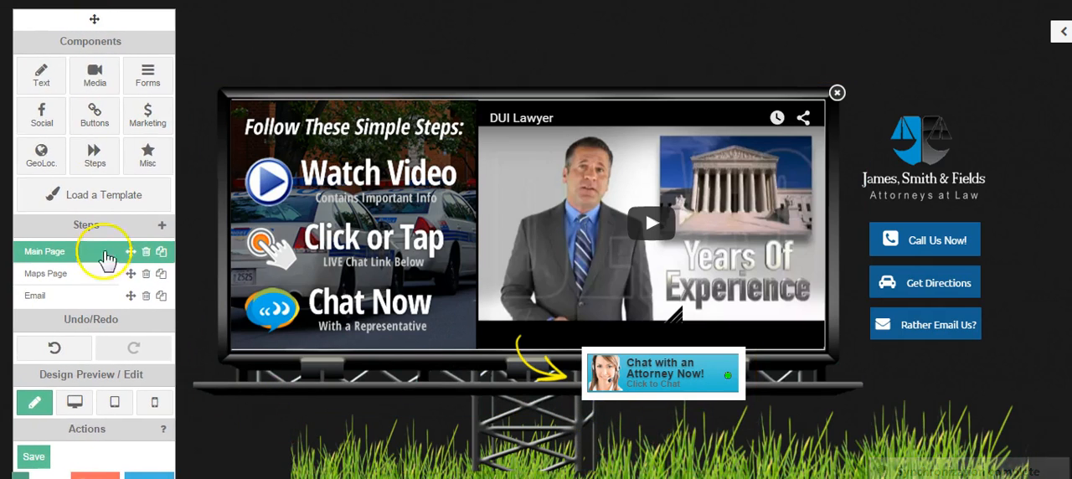
click(75, 403)
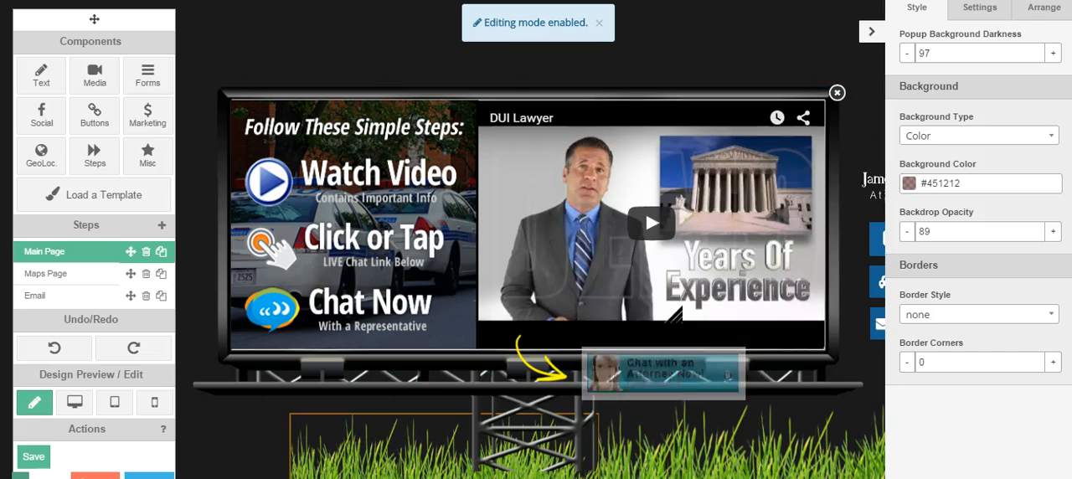
- Stretch the left grass image outward until it reaches the components panel, and collapse the settings panel
click(417, 448)
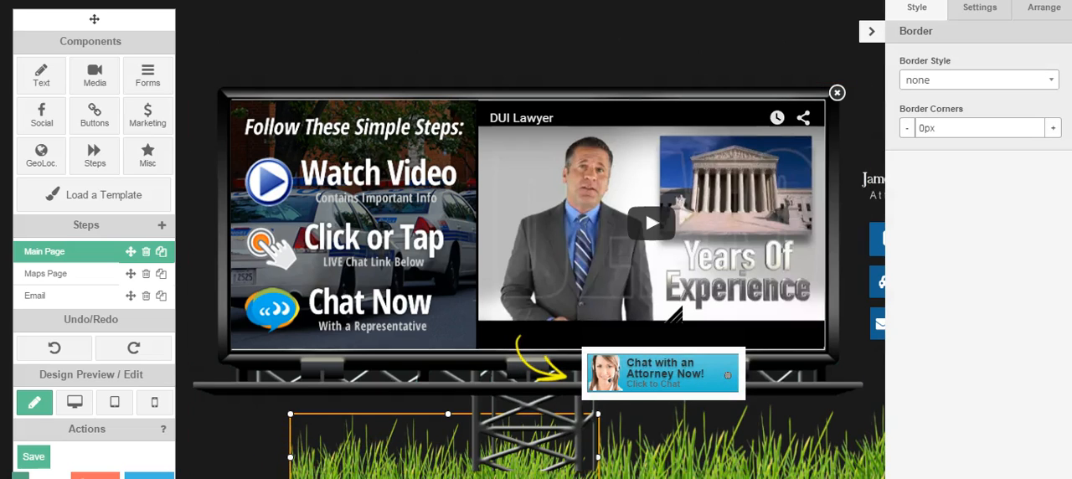
drag(290, 456, 177, 478)
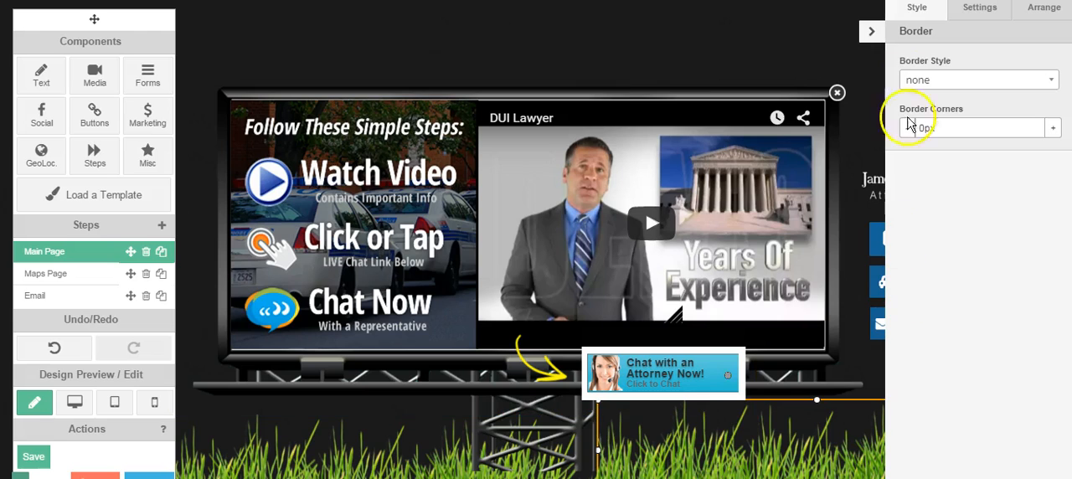
click(868, 32)
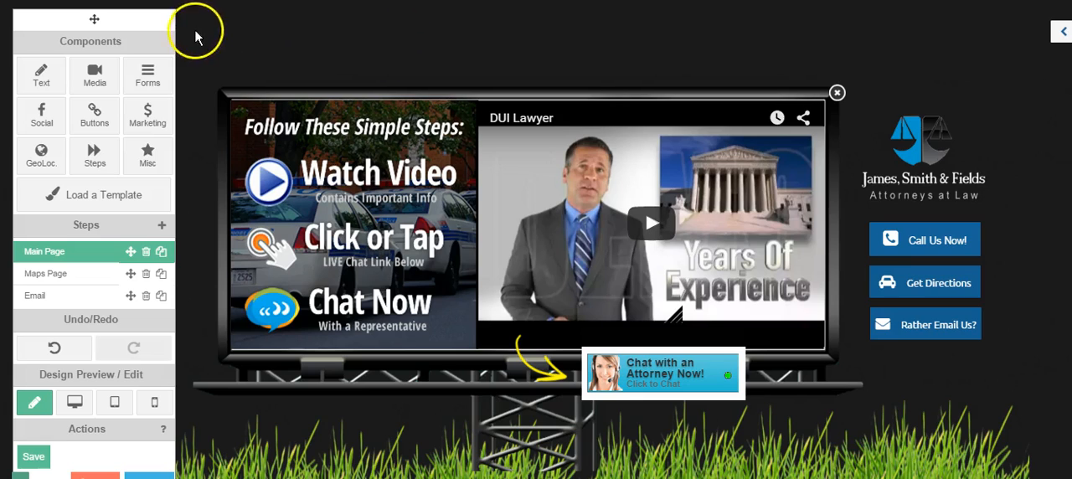
- Select the billboard and all surrounding page elements together and move them slightly down
drag(96, 19, 84, 20)
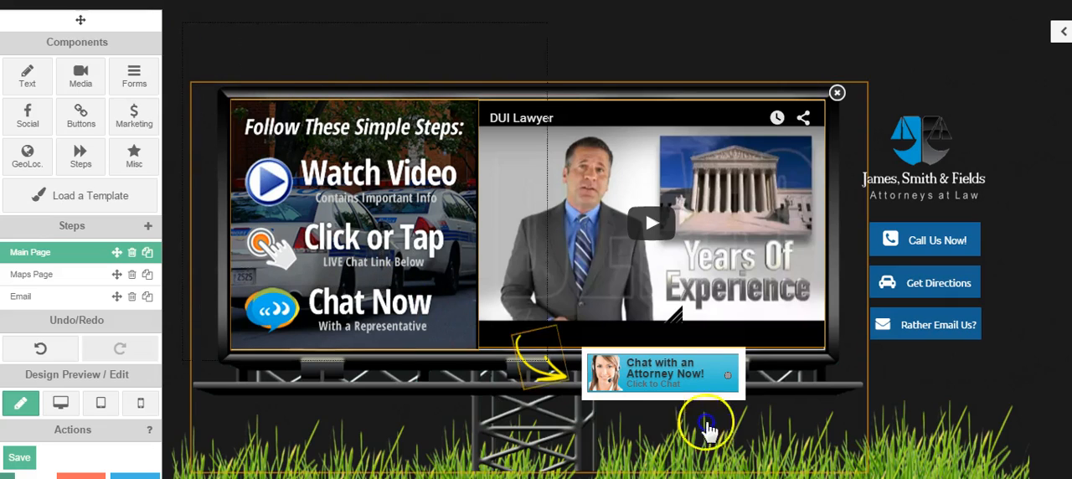
click(224, 20)
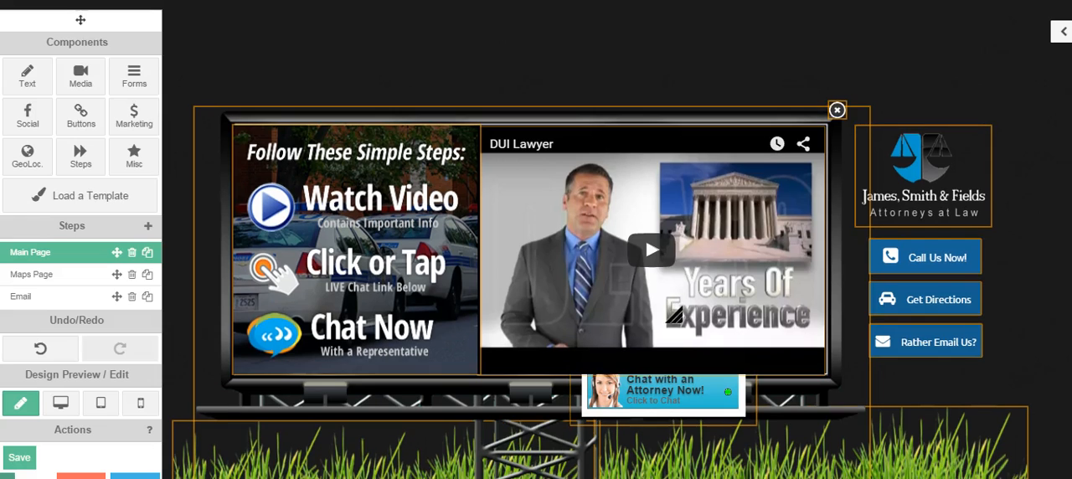
click(640, 37)
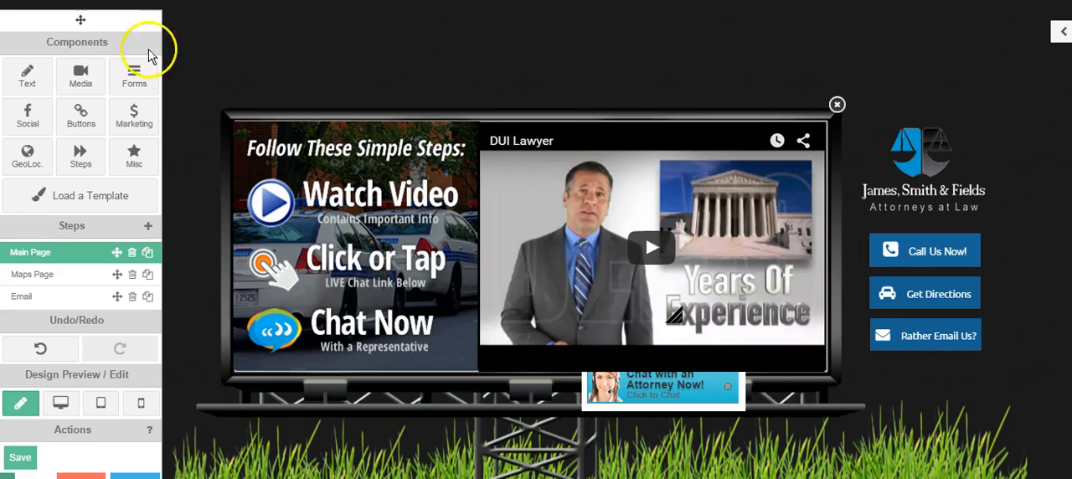
- Open the billboard video's settings, select the whole Video URL, and leave the settings without changing it
click(642, 190)
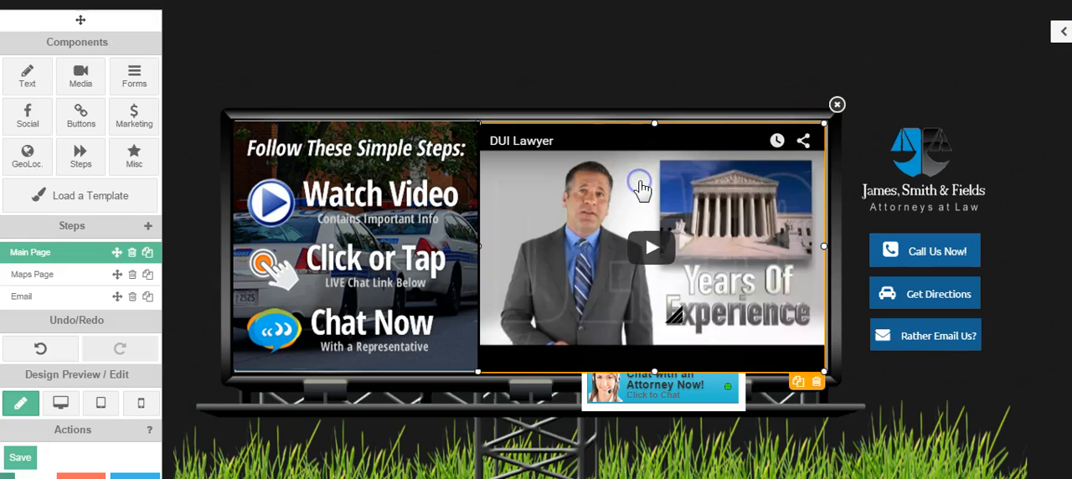
click(1061, 32)
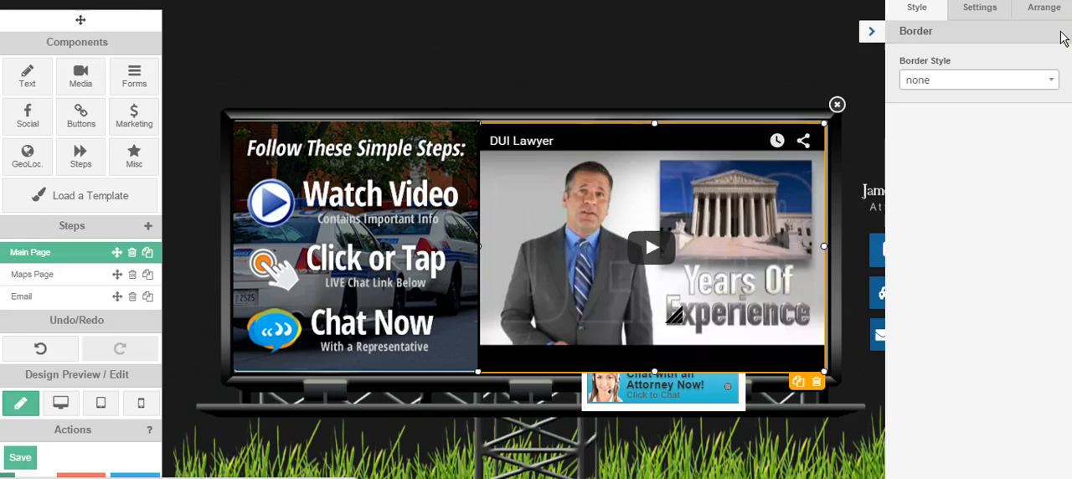
click(977, 13)
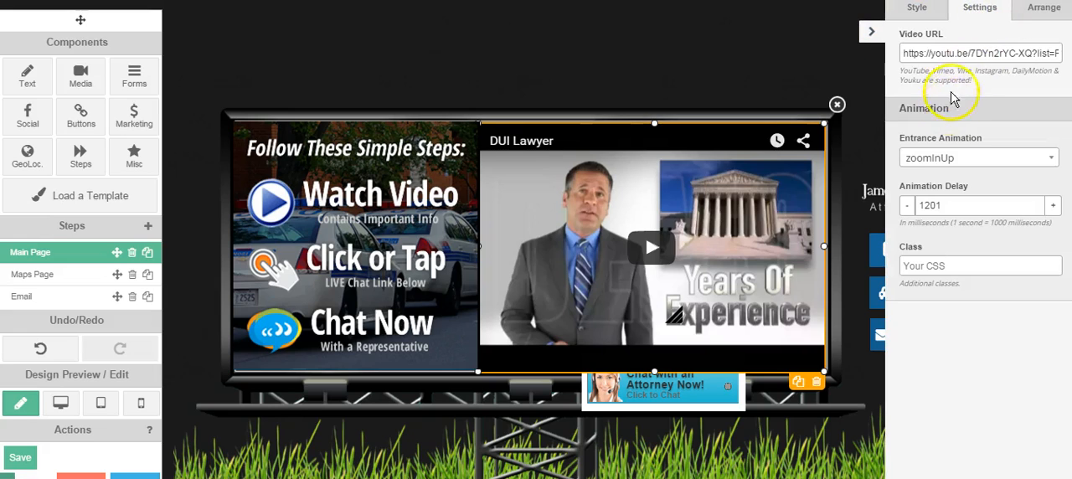
click(953, 50)
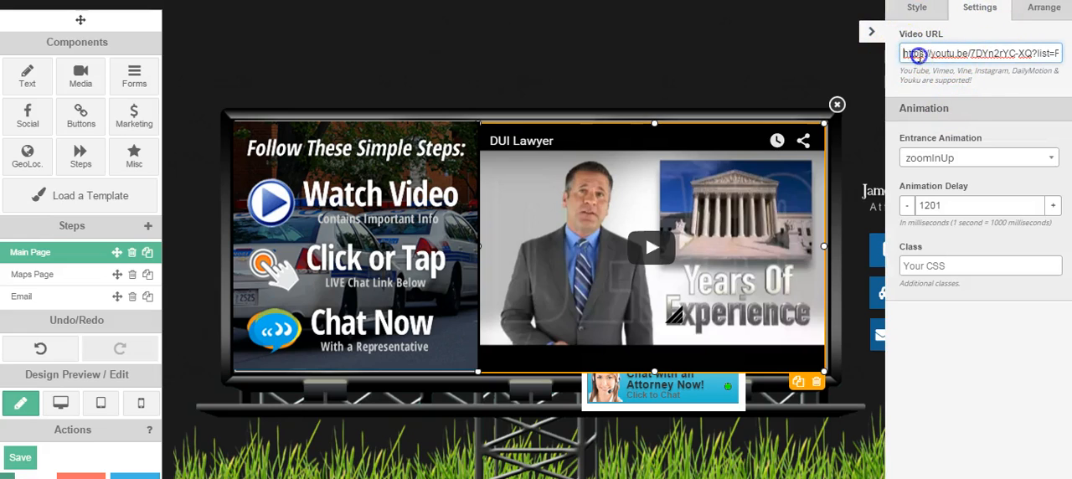
key(ctrl+a)
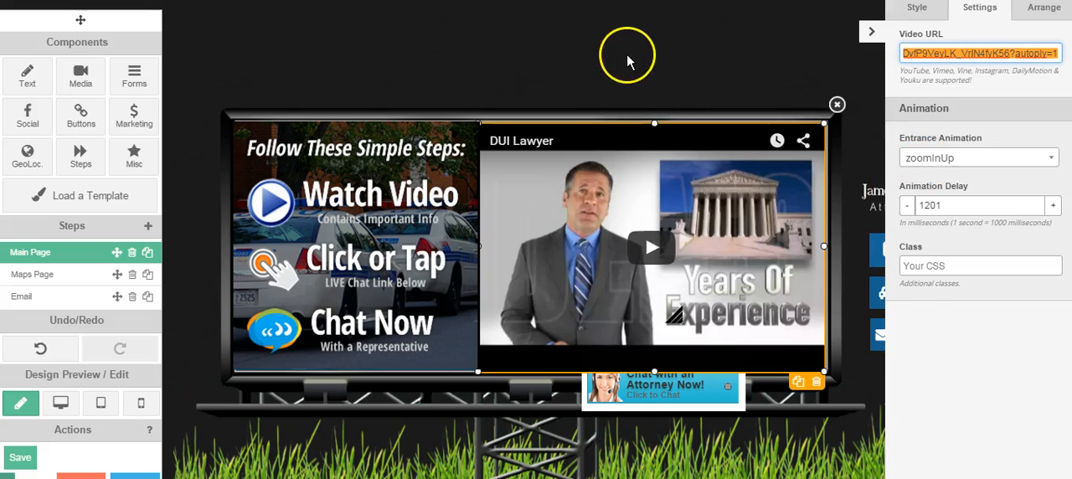
click(634, 89)
click(868, 33)
click(600, 173)
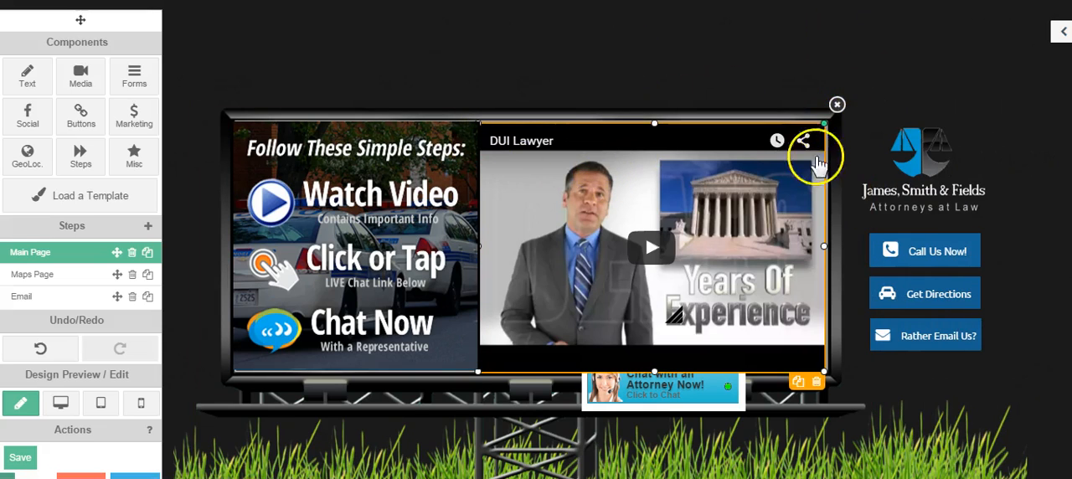
click(719, 54)
- Move the "Chat with an Attorney Now!" button down so it sits completely below the billboard frame
click(669, 403)
right_click(670, 389)
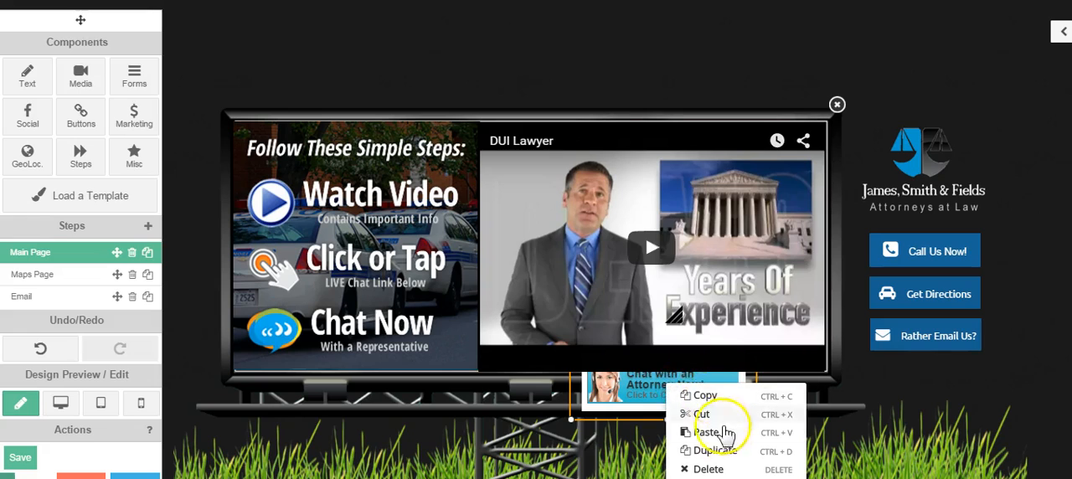
click(734, 48)
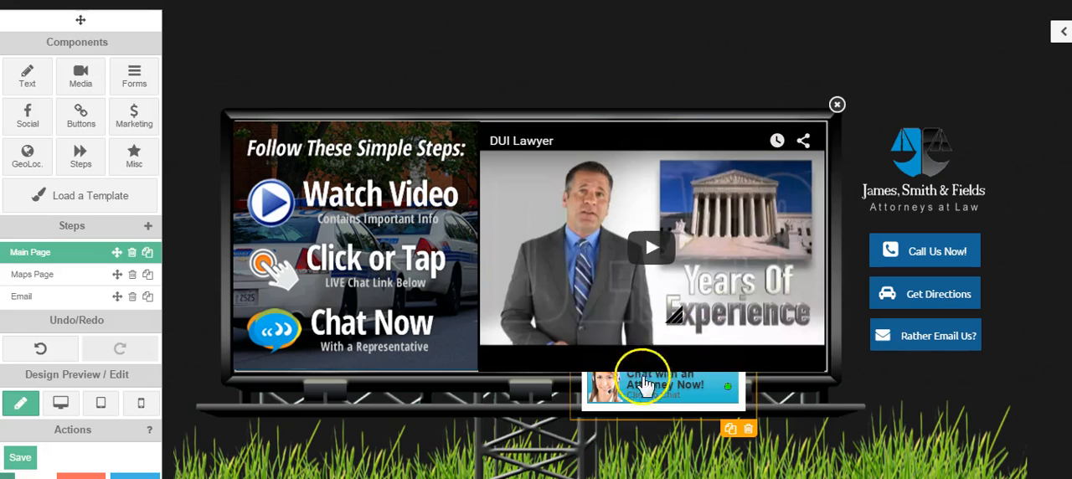
drag(672, 390, 674, 412)
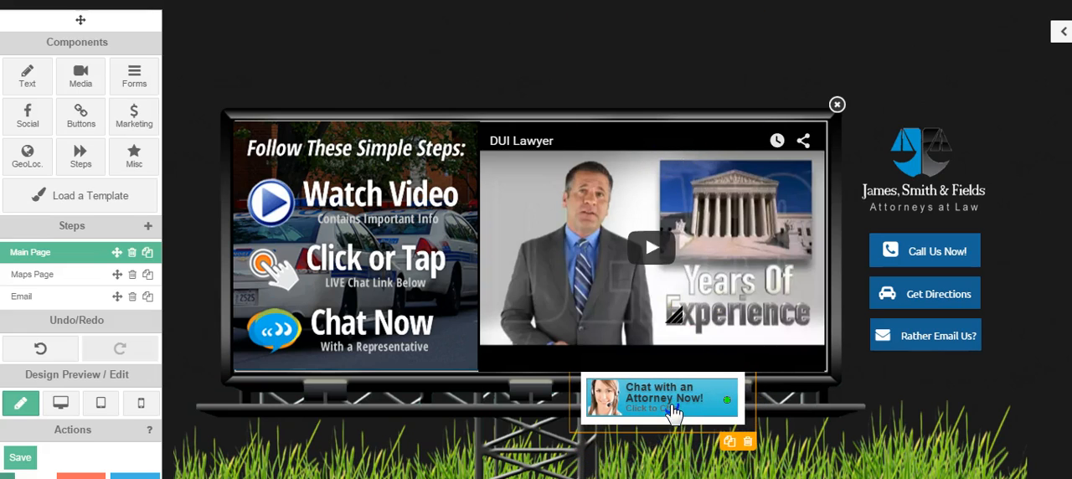
click(694, 72)
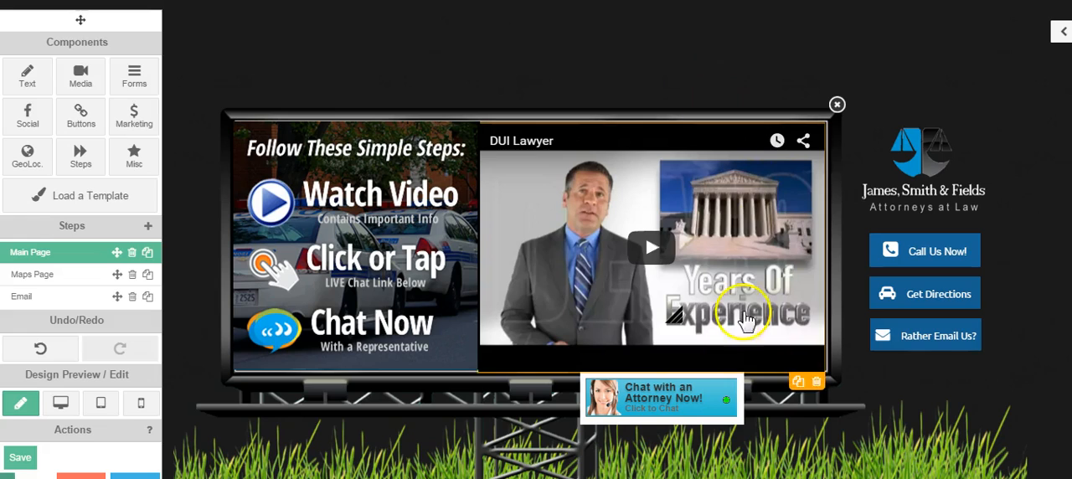
click(655, 406)
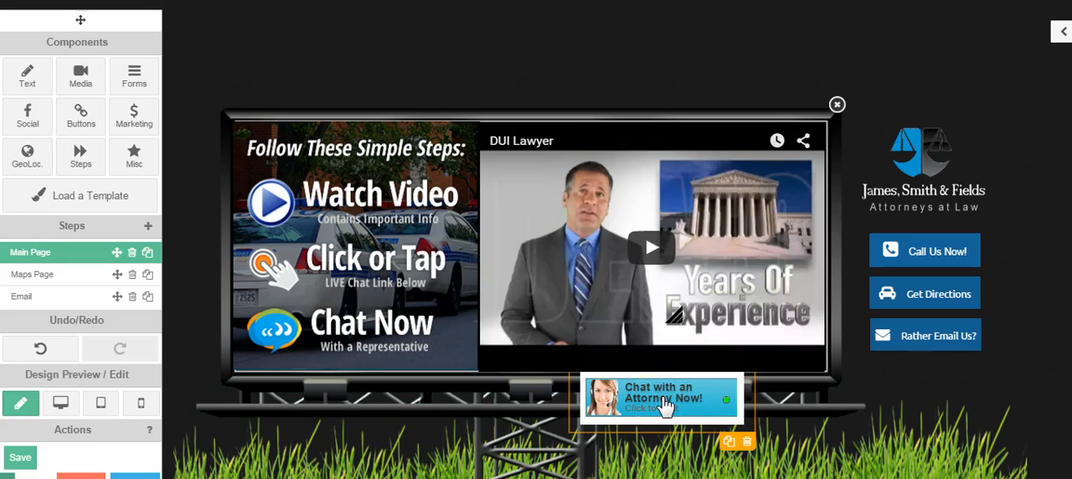
- Add an HTML Code component over the billboard video and shift it slightly to the left
click(137, 158)
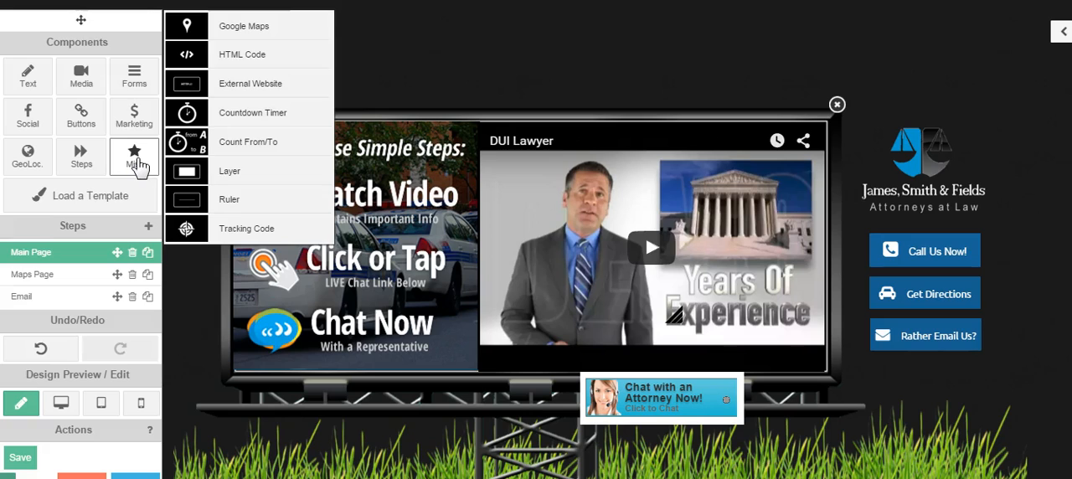
drag(187, 55, 628, 239)
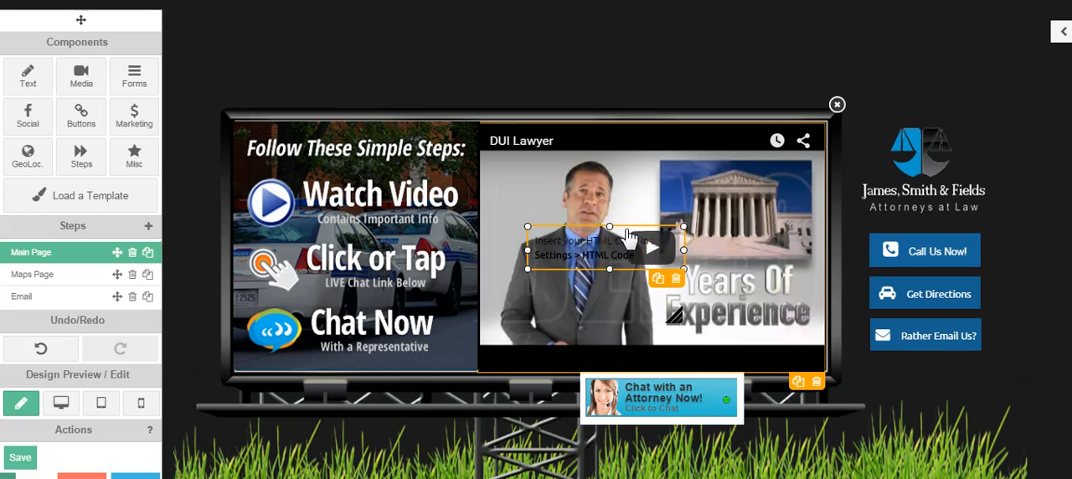
click(571, 251)
drag(587, 249, 564, 247)
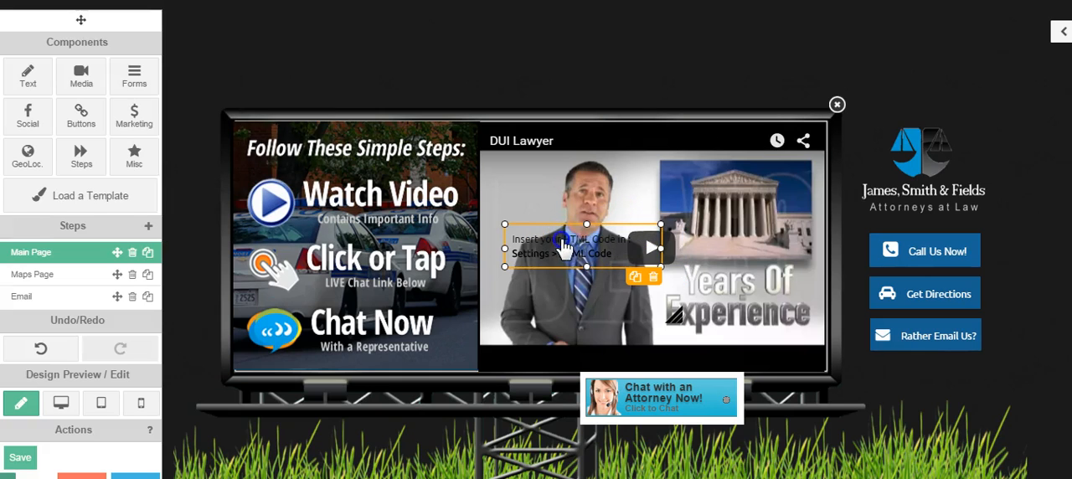
- Open the HTML Code component's settings, select its placeholder code, and leave the settings without changing it
click(1011, 65)
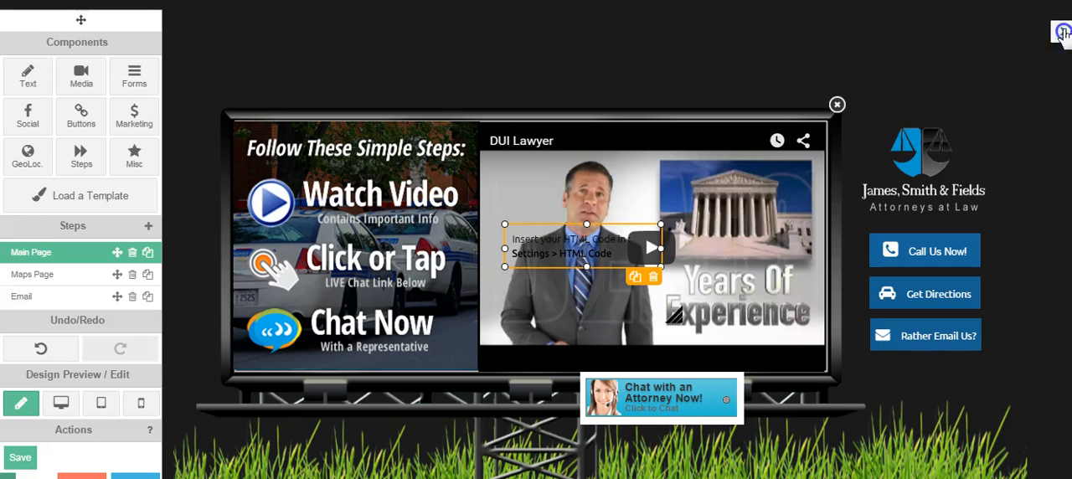
click(1062, 32)
click(993, 26)
drag(1041, 47, 915, 48)
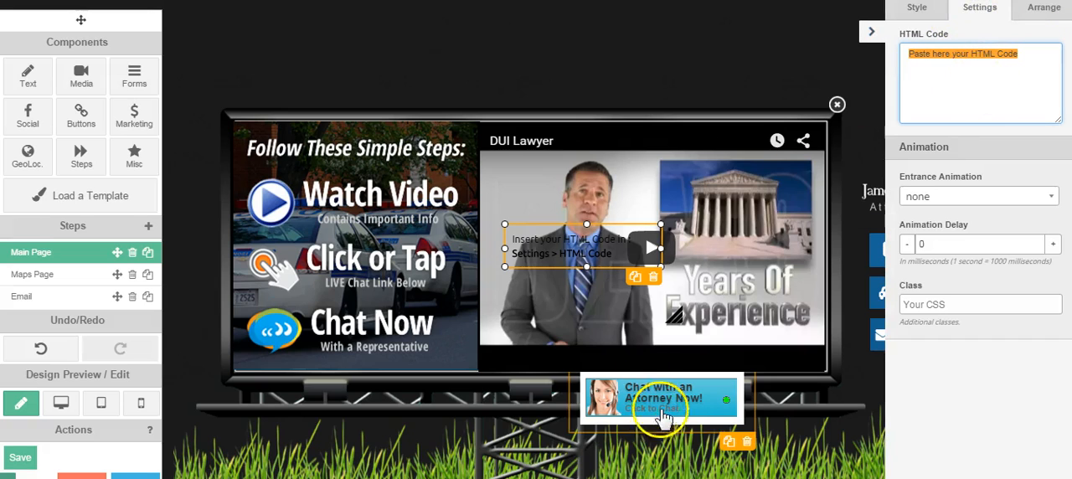
click(871, 34)
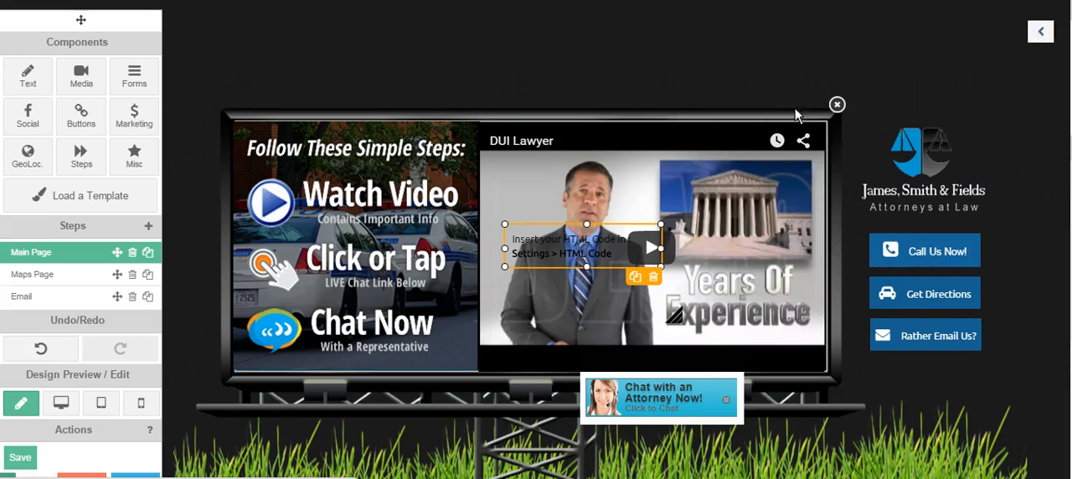
- Move the HTML Code component off the video to above the billboard and delete it
drag(596, 243, 643, 58)
click(697, 94)
click(584, 113)
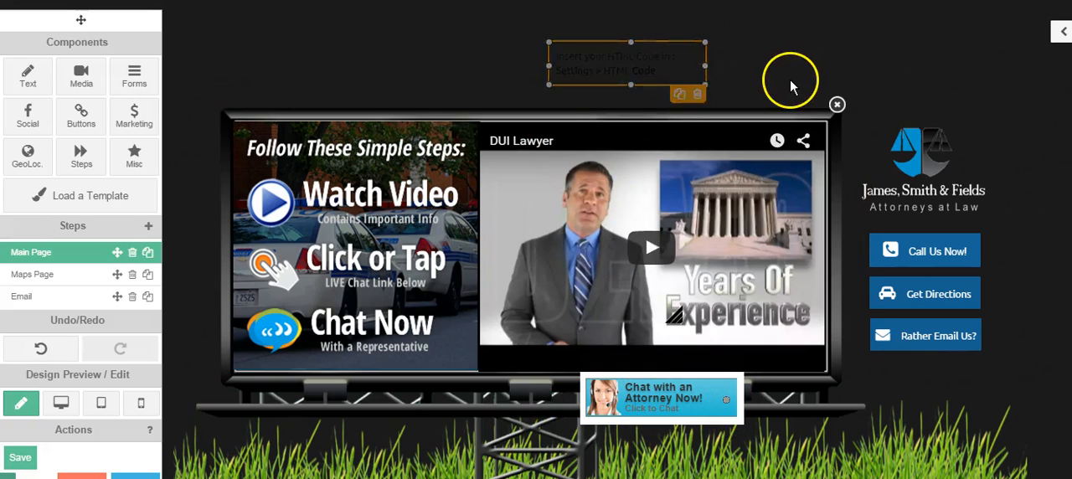
- Open the settings of the "Chat with an Attorney Now!" button, select its HTML code, and leave the settings without changing it
click(653, 397)
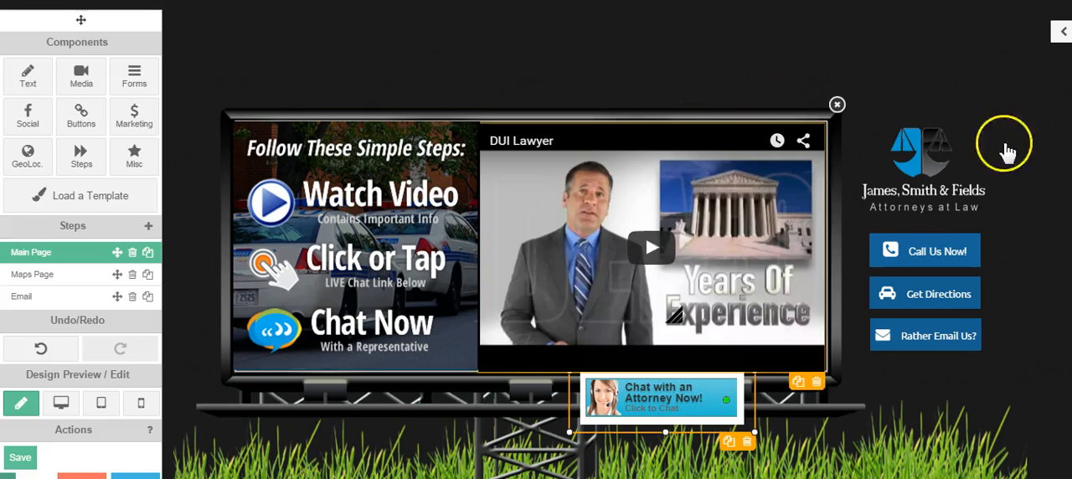
click(1060, 31)
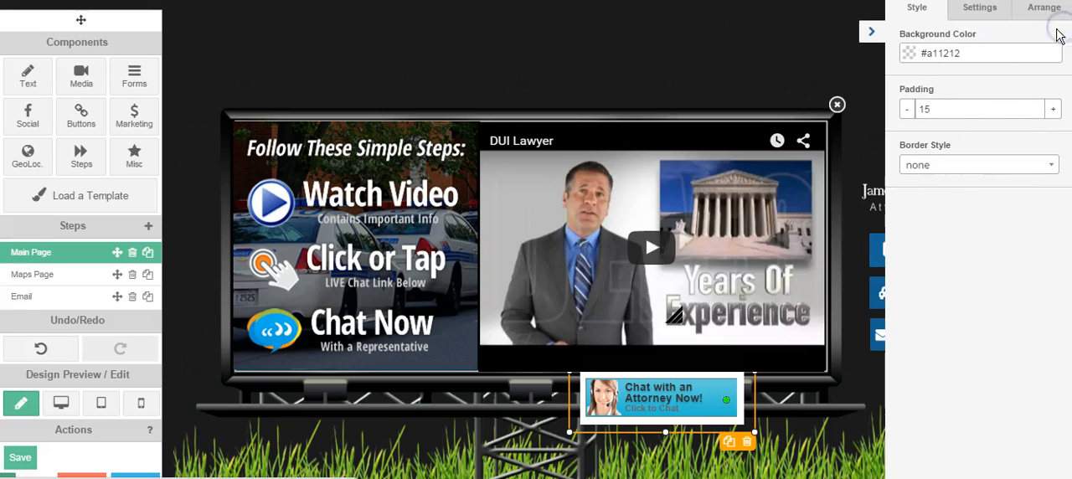
click(981, 10)
drag(963, 112, 892, 29)
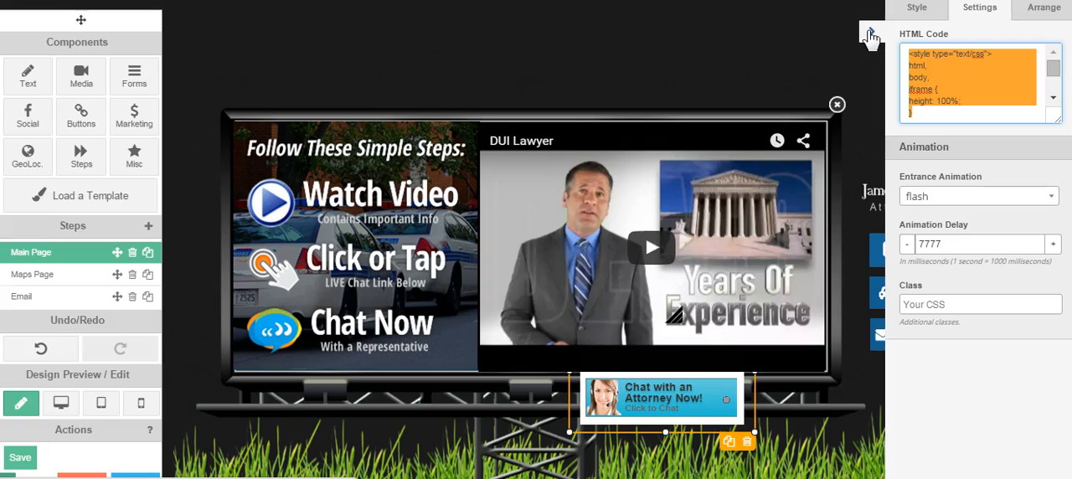
click(850, 146)
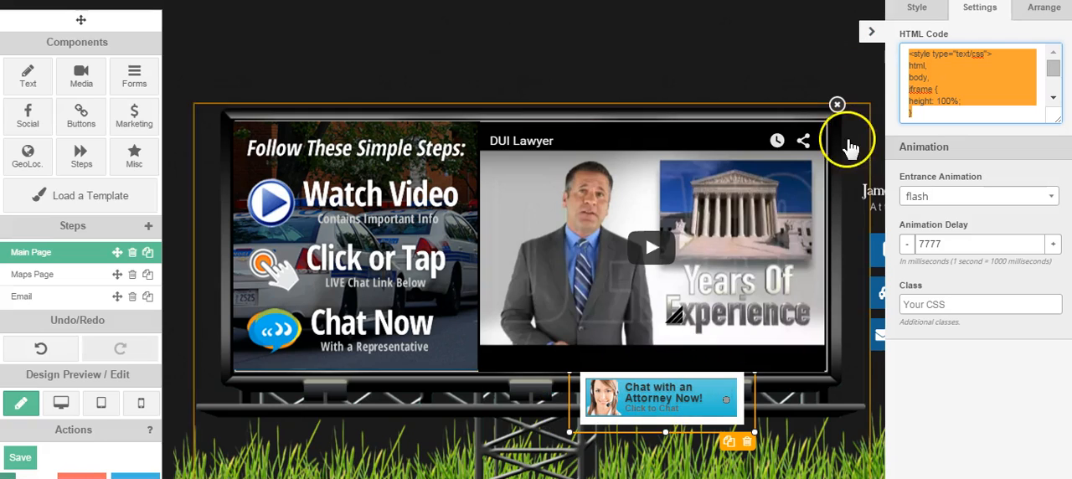
click(870, 31)
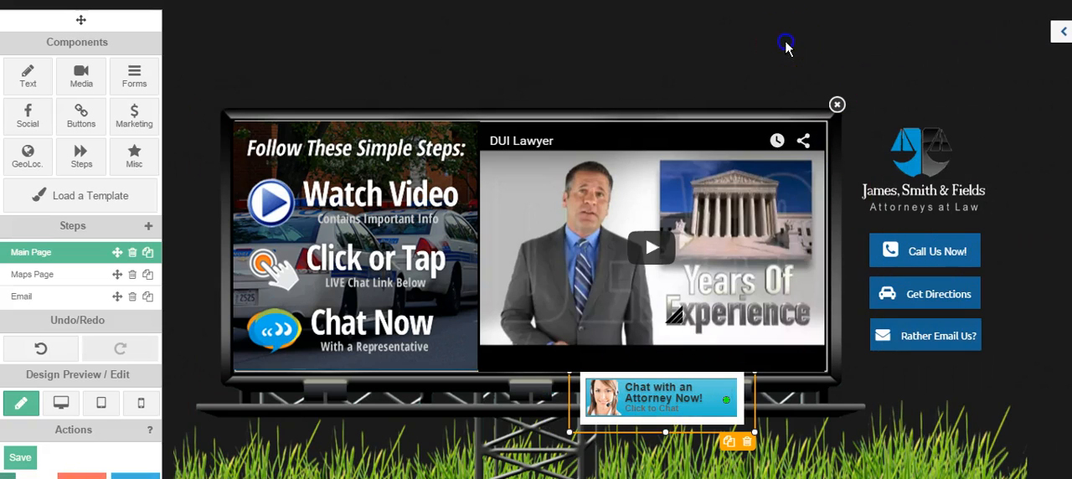
- Select the "Call Us Now!", "Get Directions" and "Rather Email Us?" buttons in turn to review them
click(785, 47)
click(925, 258)
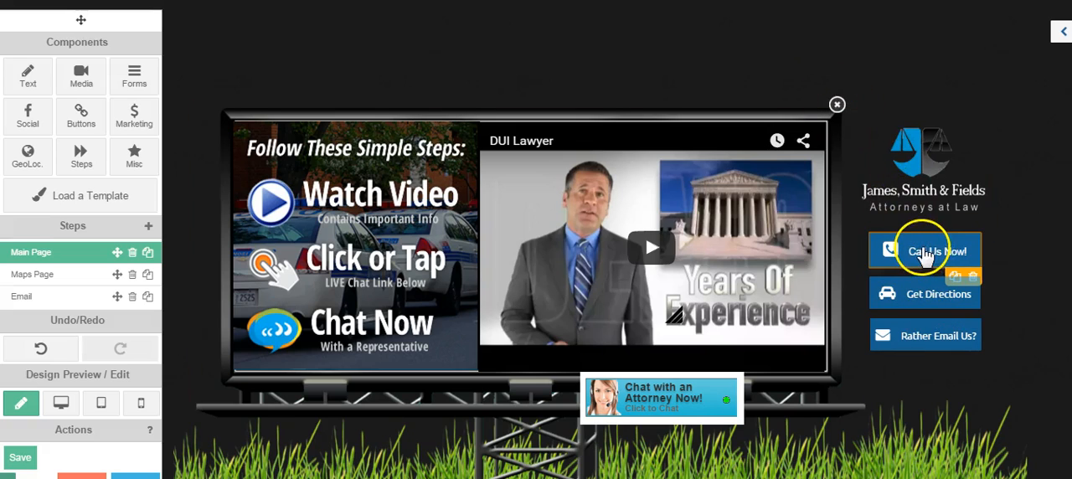
click(918, 253)
click(894, 294)
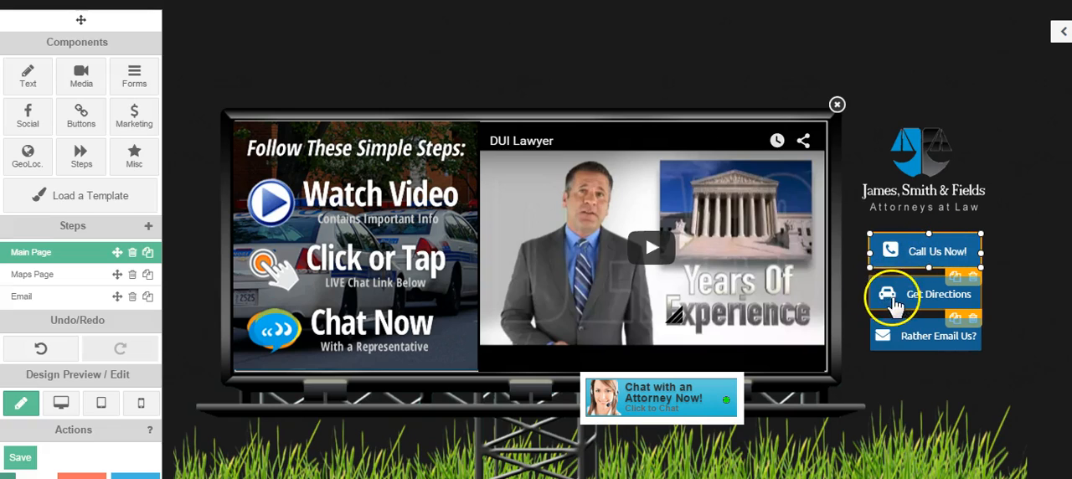
click(918, 343)
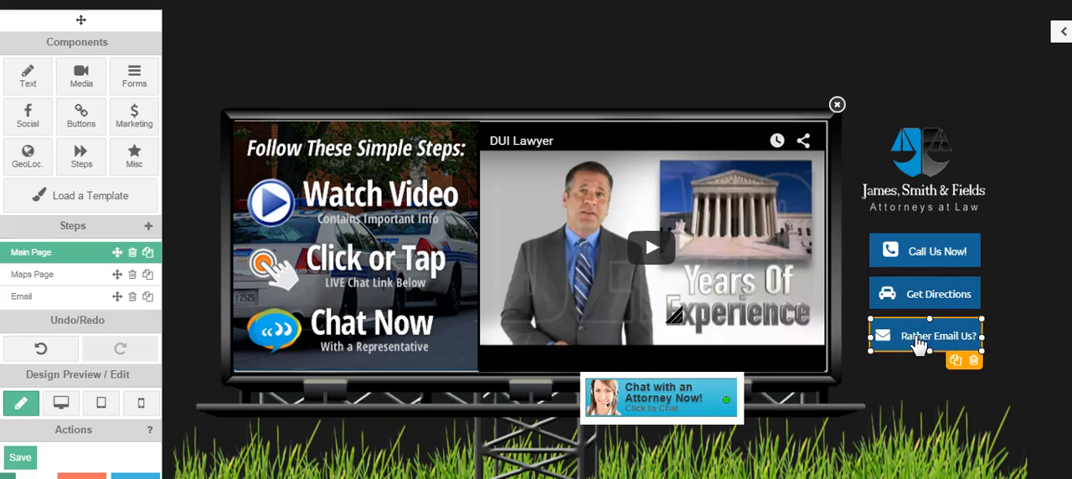
click(919, 251)
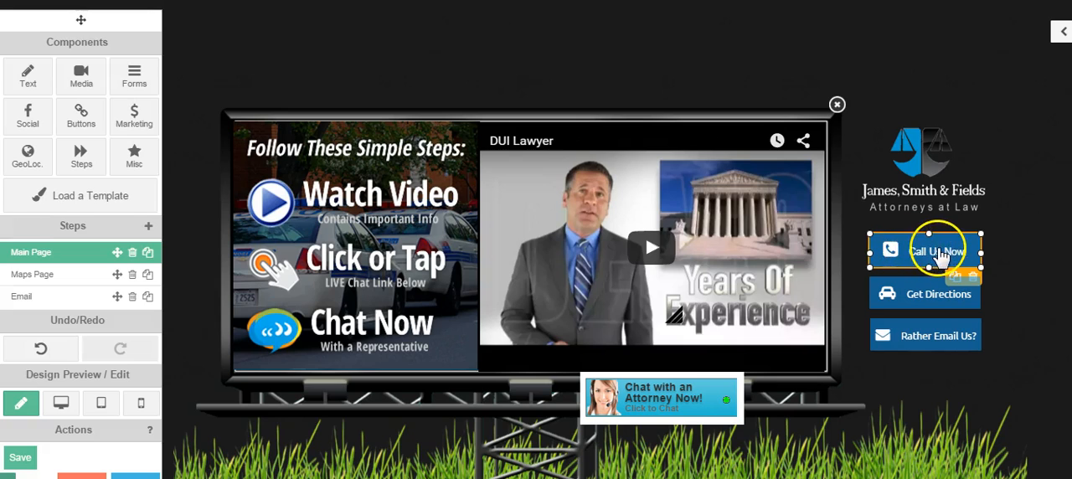
- On the Maps Page, fit the "Visit Us Here" panel and the map inside the repositioned billboard, with the close icon near its upper corner
click(30, 280)
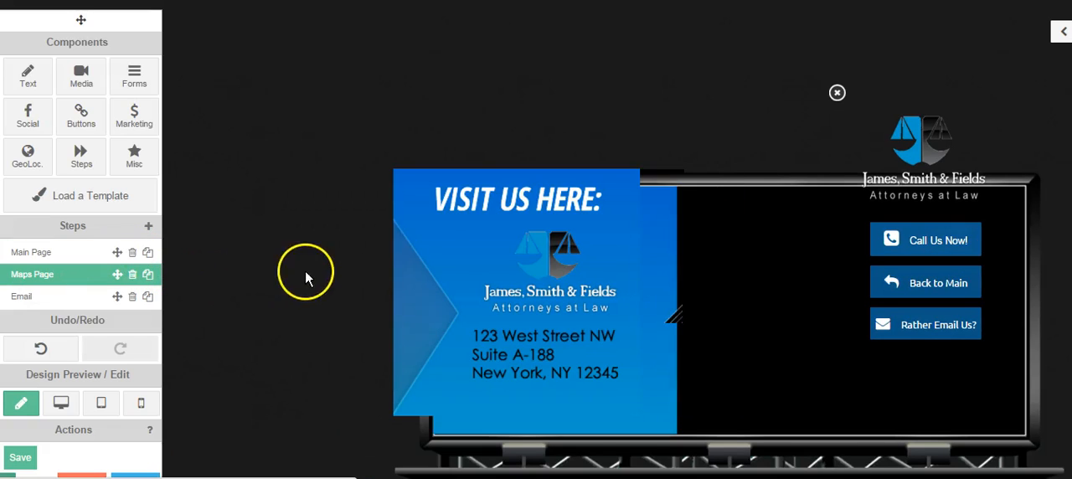
drag(806, 182, 648, 131)
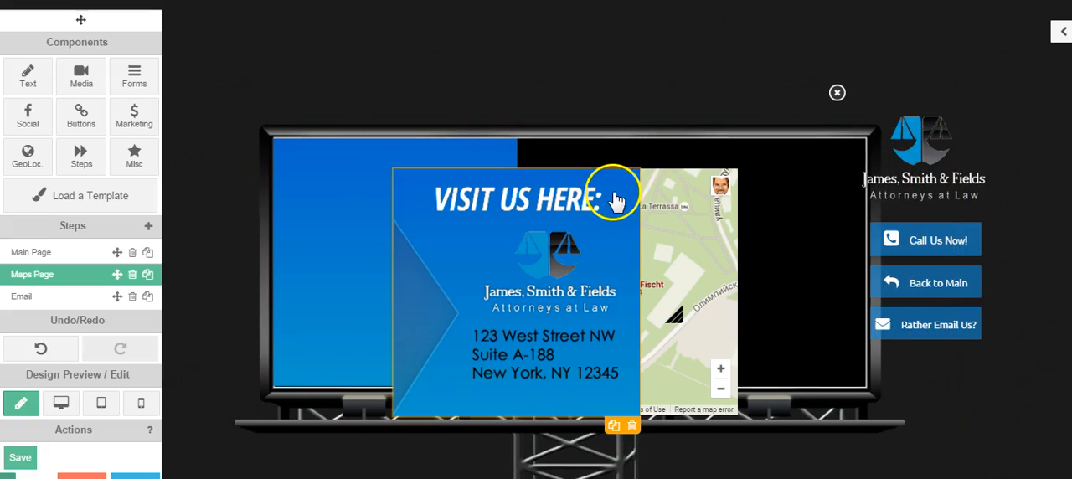
drag(576, 240, 443, 214)
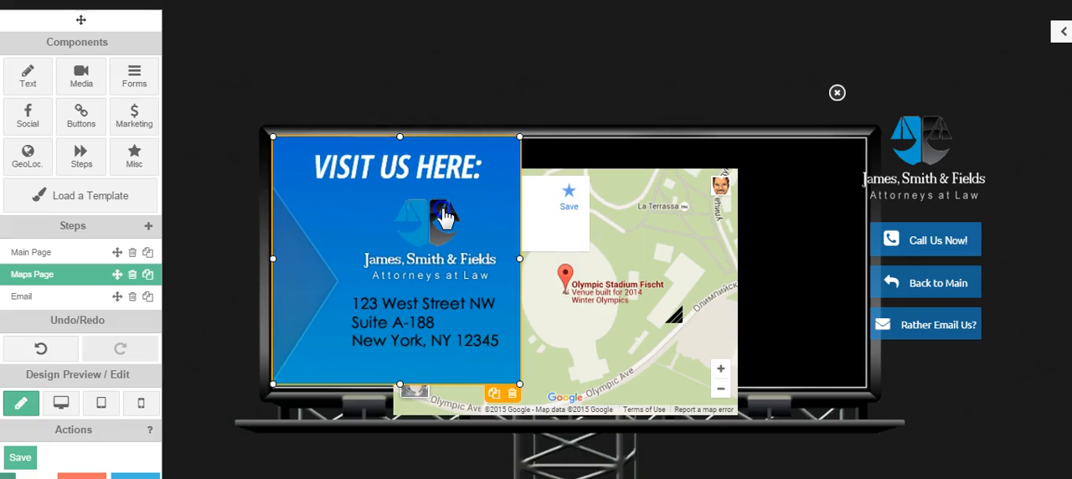
drag(606, 256, 731, 220)
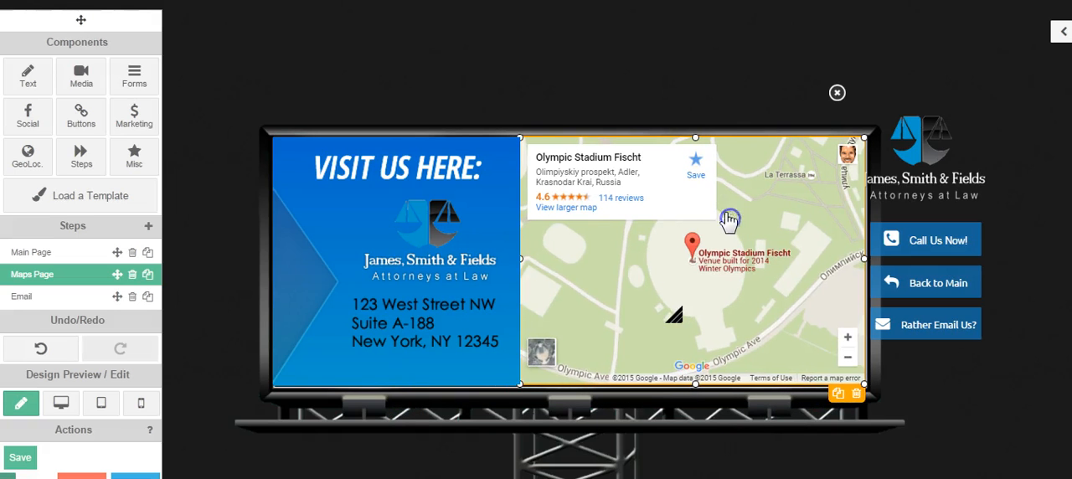
drag(841, 96, 876, 128)
click(1016, 368)
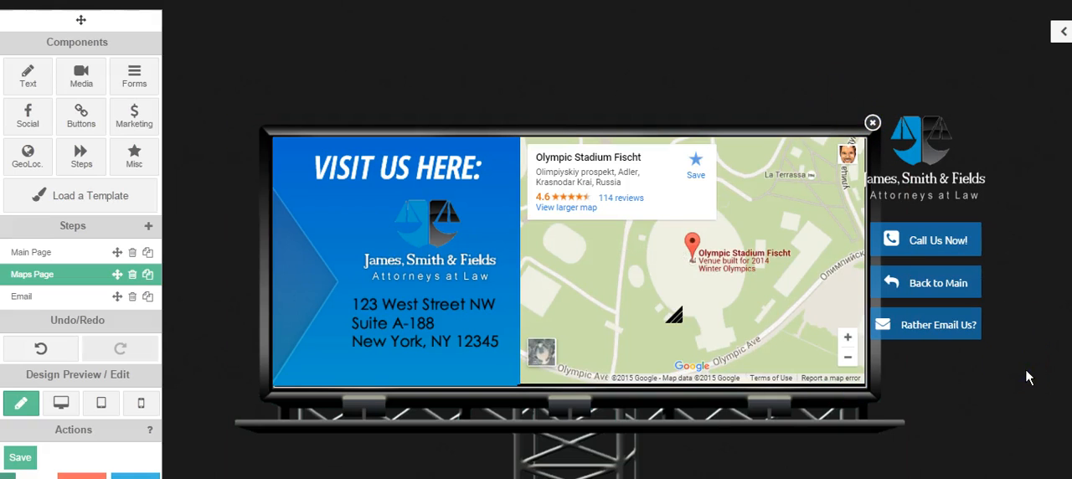
- Select the Maps Page billboard, address panel and map together and move them left, clear of the logo and buttons
click(341, 235)
drag(341, 235, 699, 436)
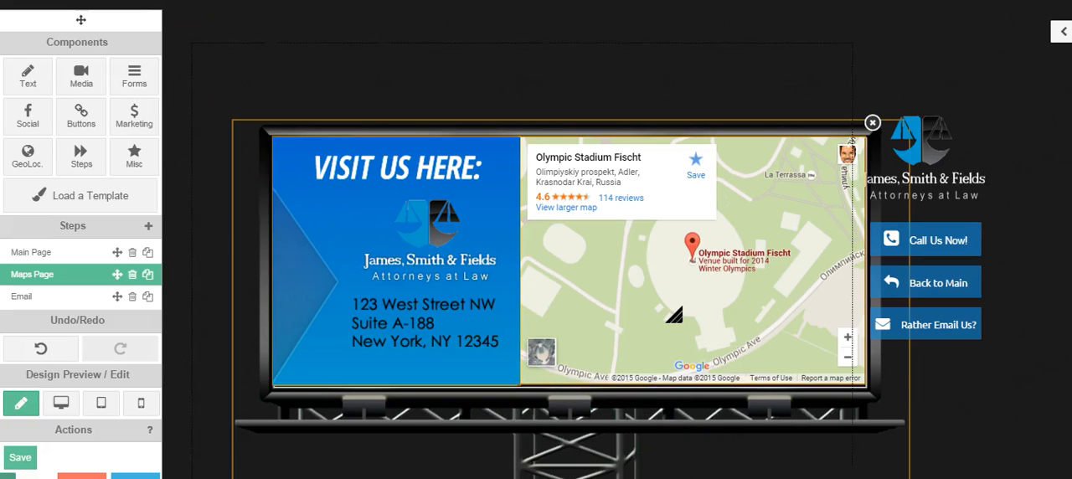
drag(658, 290, 608, 279)
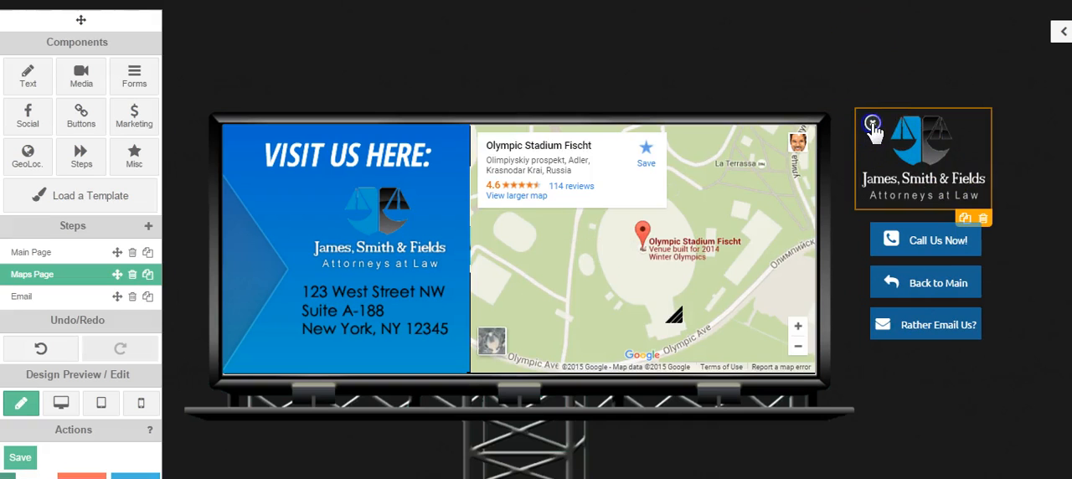
- Shift the law firm logo aside, move the close icon onto the billboard's corner, and realign the logo above the buttons
drag(893, 140, 946, 144)
drag(867, 125, 828, 126)
click(945, 143)
drag(946, 144, 897, 140)
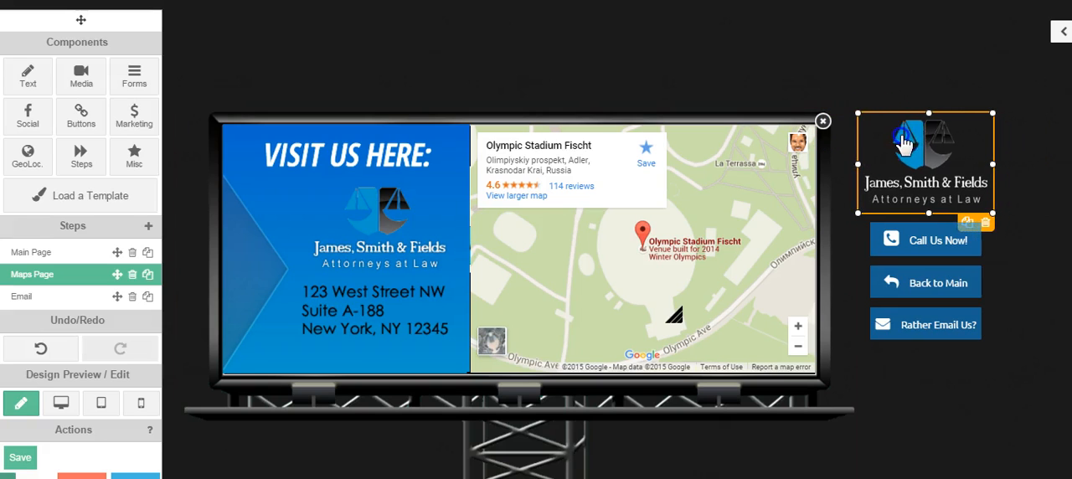
click(926, 157)
double_click(932, 153)
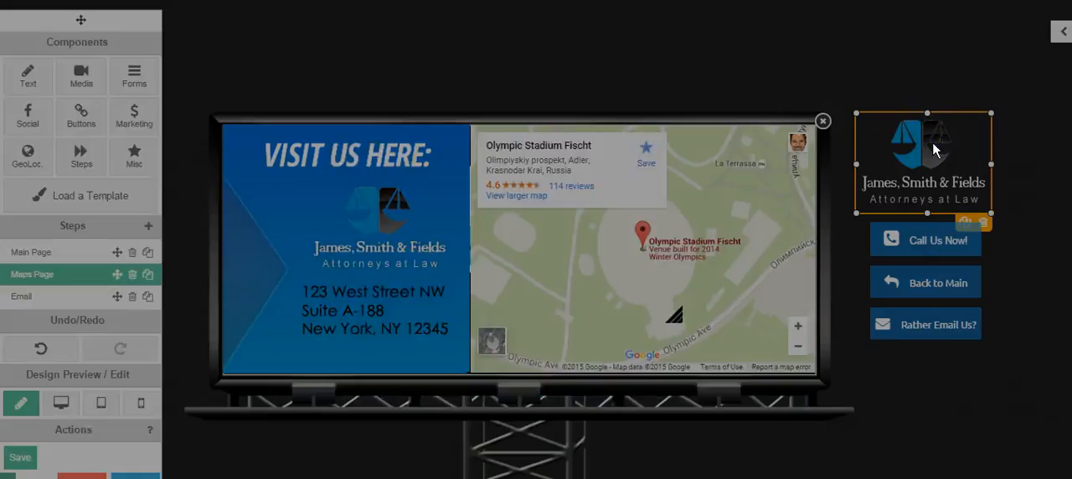
click(630, 437)
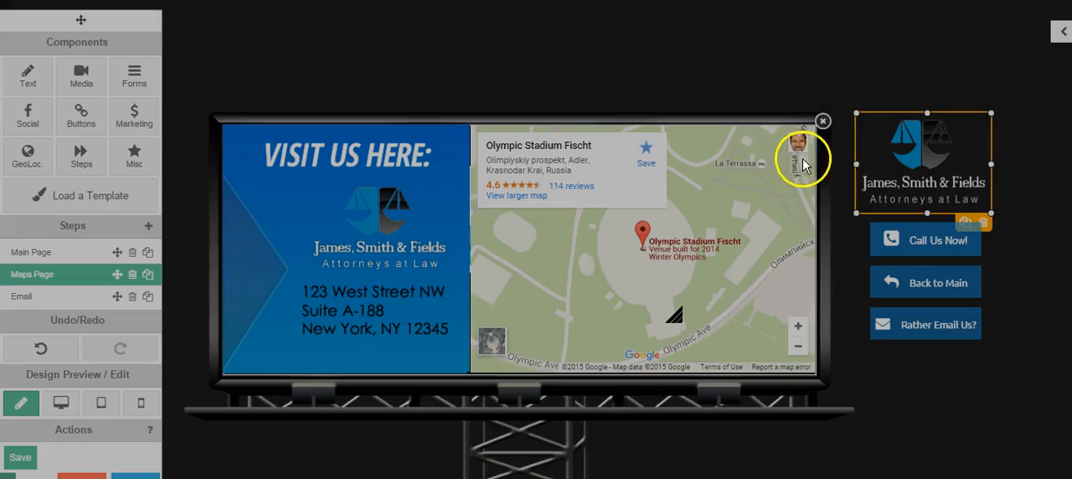
- Select the logo and the three contact buttons together and move them slightly down beside the Maps Page billboard
click(997, 318)
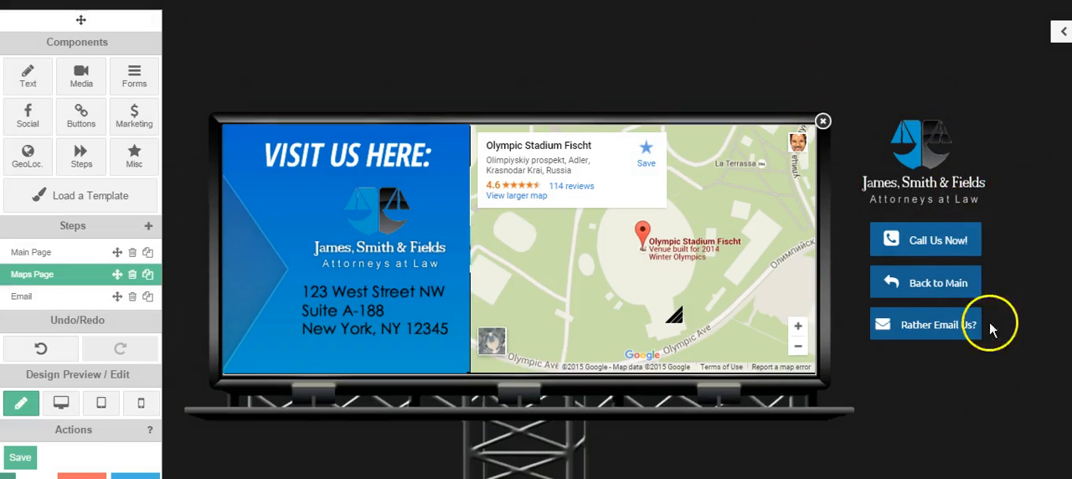
drag(1015, 364, 888, 95)
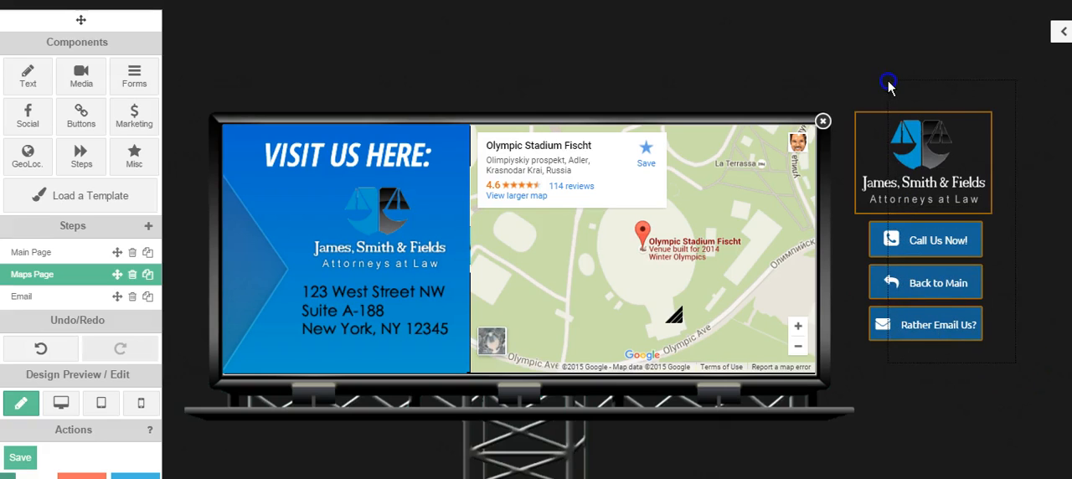
click(860, 55)
drag(934, 159, 997, 354)
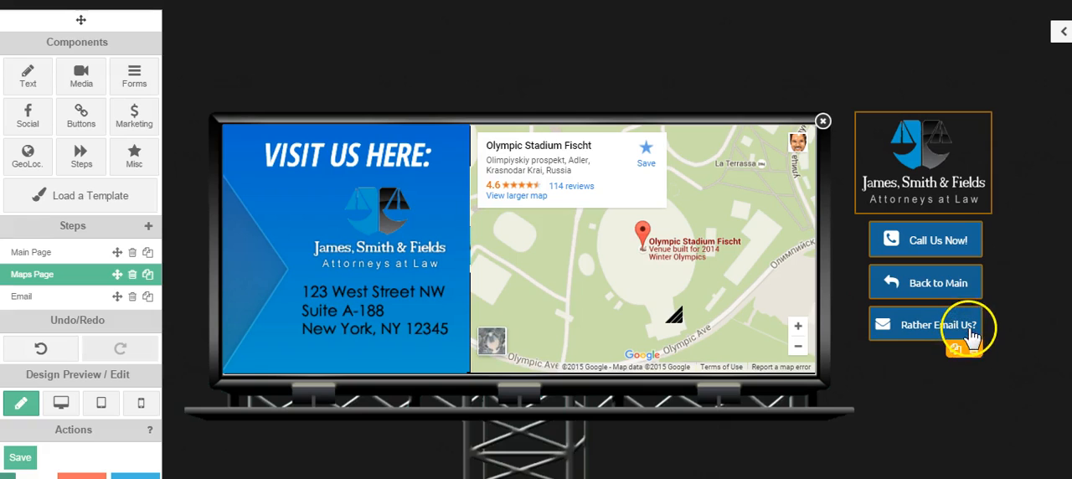
drag(969, 333, 967, 336)
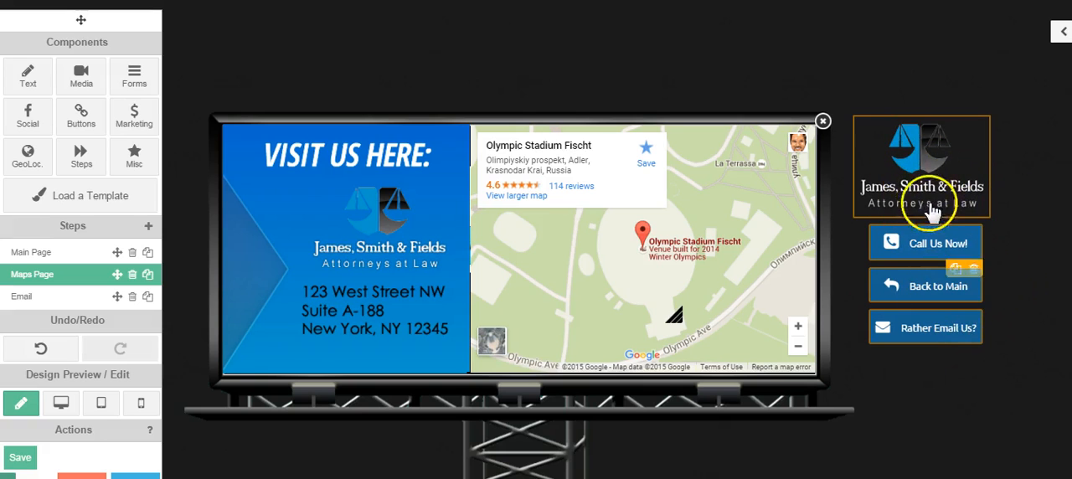
drag(931, 182, 930, 211)
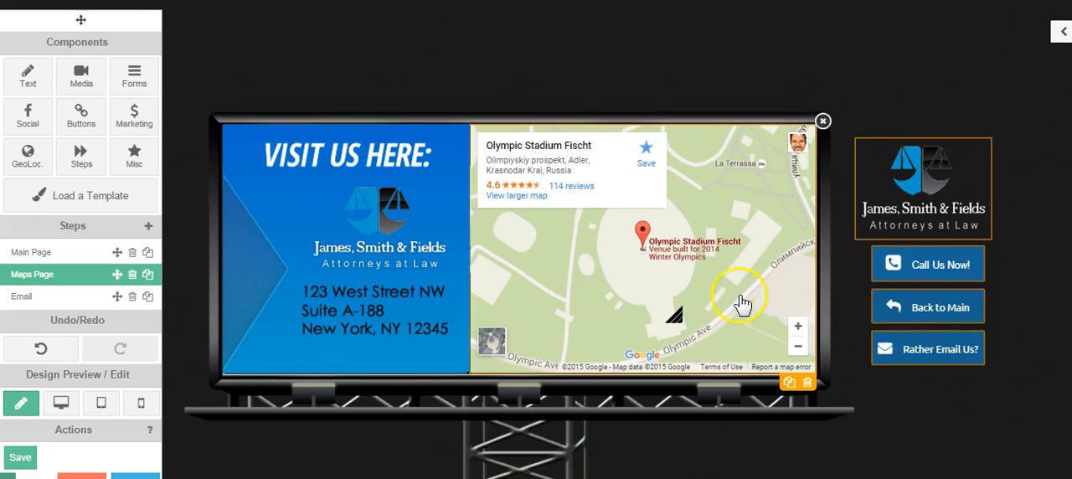
click(918, 88)
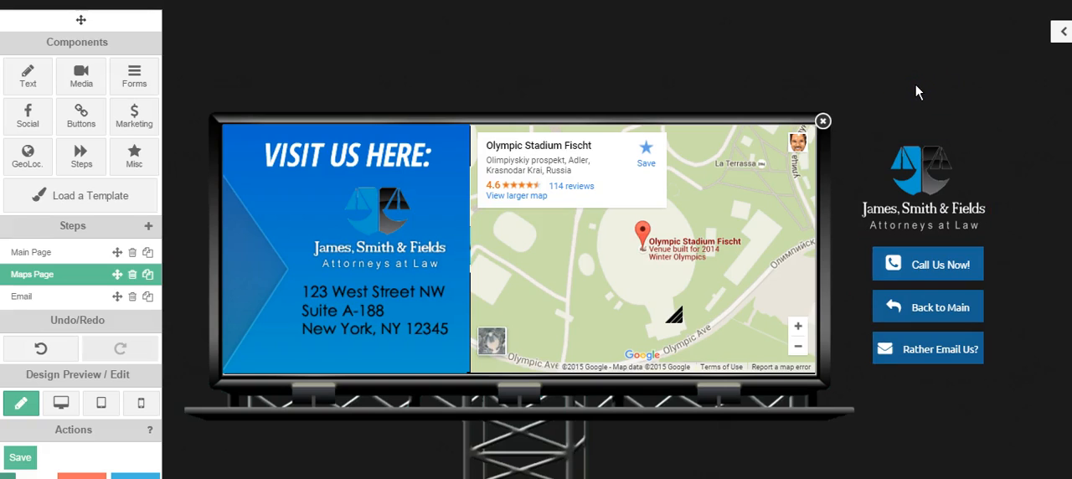
- On the Email page, move the billboard image from the page's upper corner down to the middle, behind the chat button
click(25, 296)
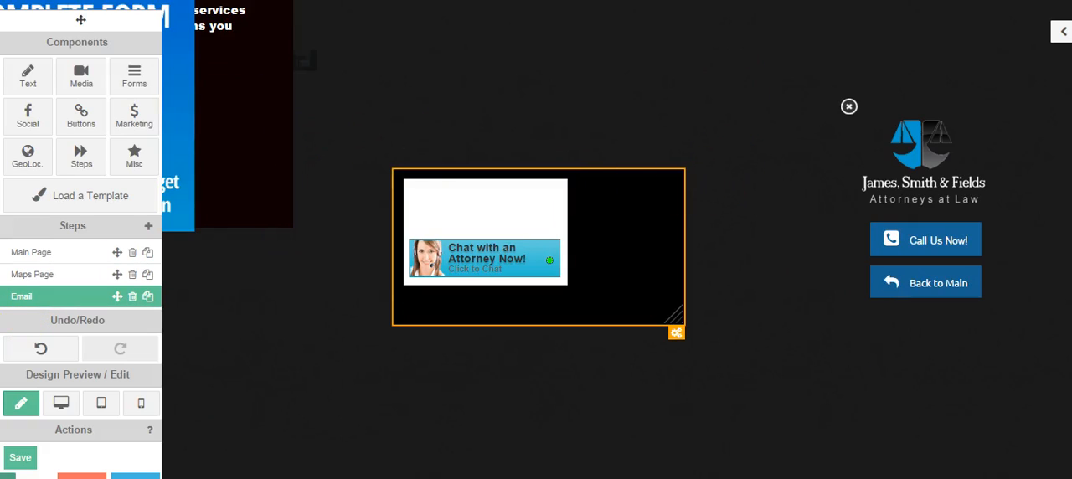
click(1060, 2)
click(953, 131)
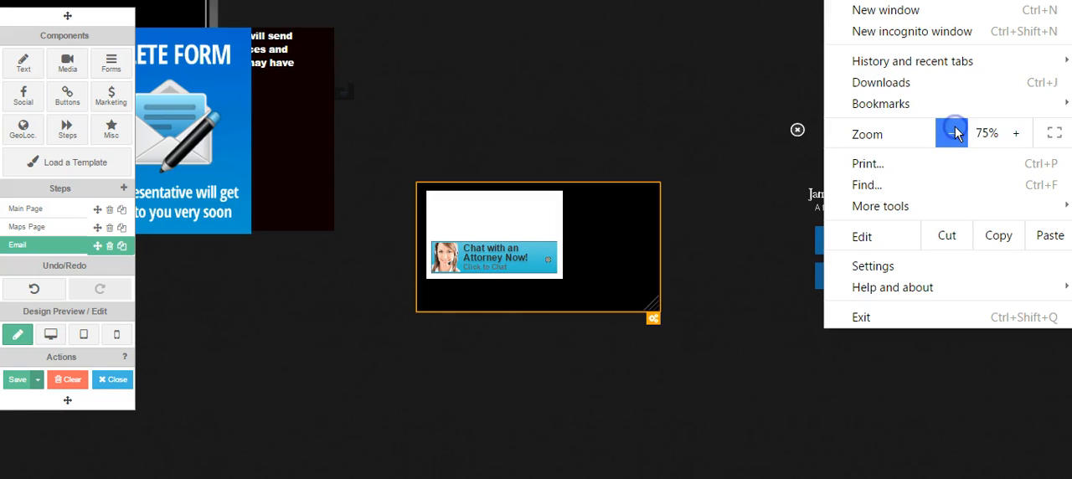
click(209, 17)
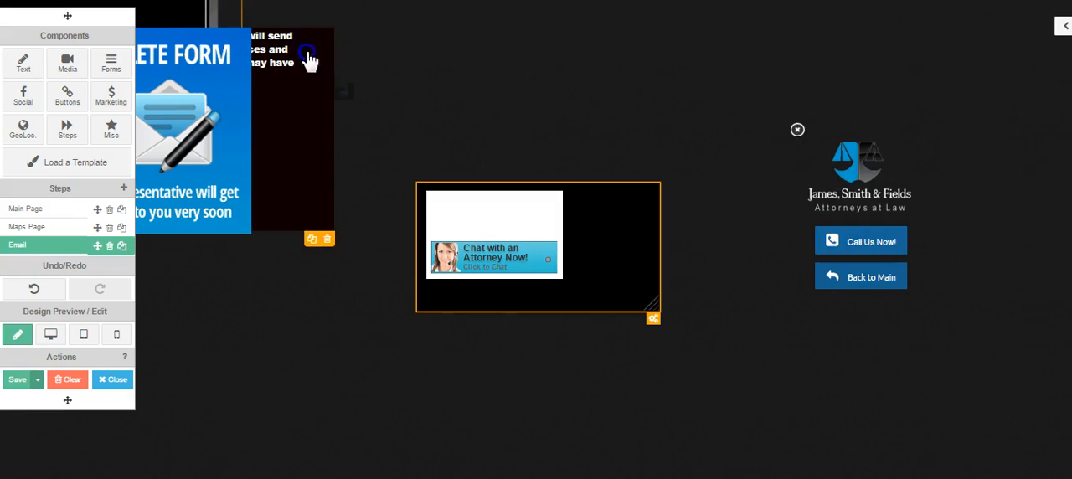
drag(462, 115, 756, 314)
double_click(787, 168)
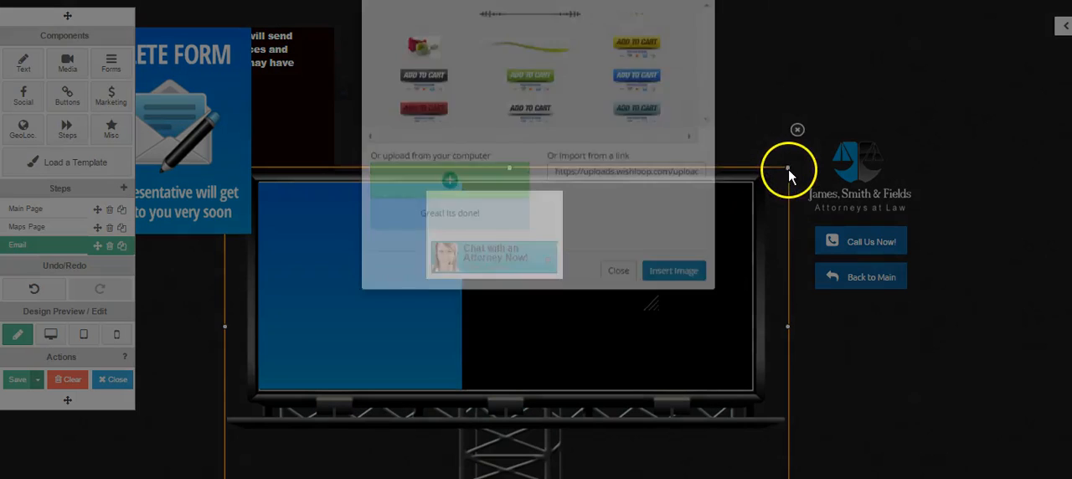
click(618, 361)
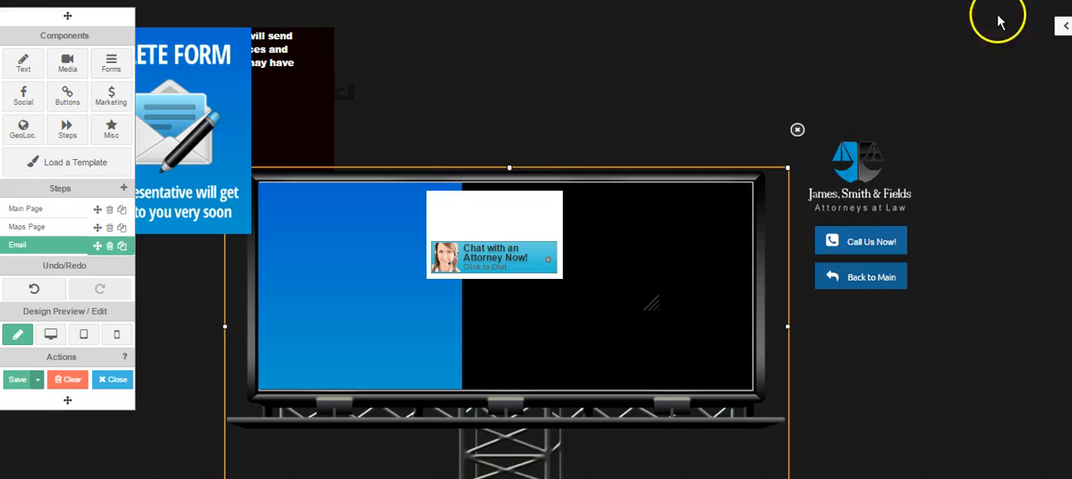
click(1062, 1)
click(1014, 134)
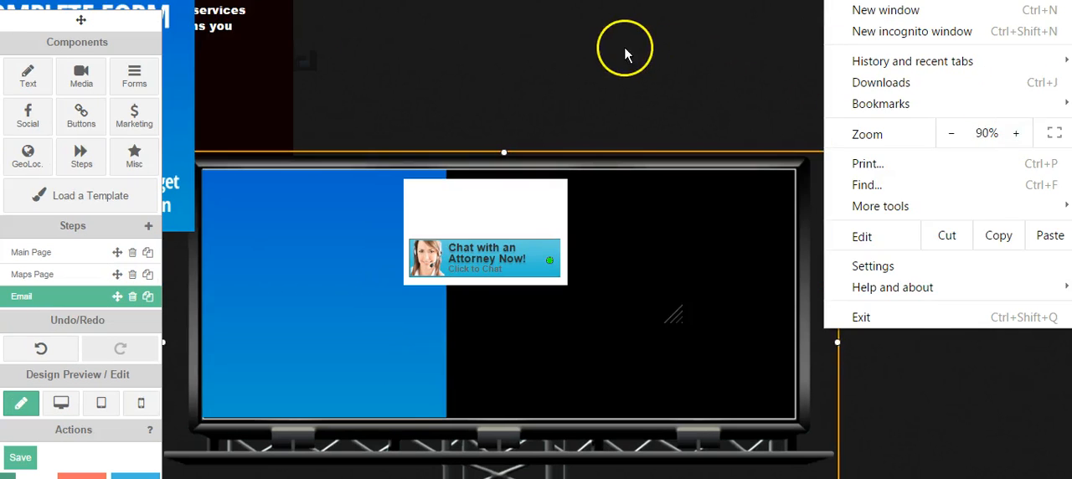
- Move the Complete Form image onto the blue half of the Email page billboard
click(624, 50)
drag(168, 53, 429, 244)
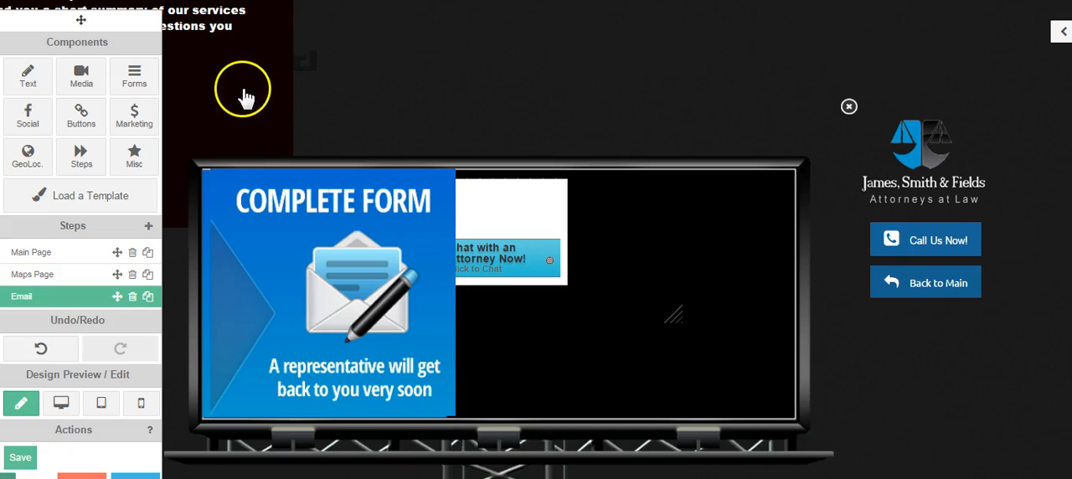
click(227, 28)
click(1061, 2)
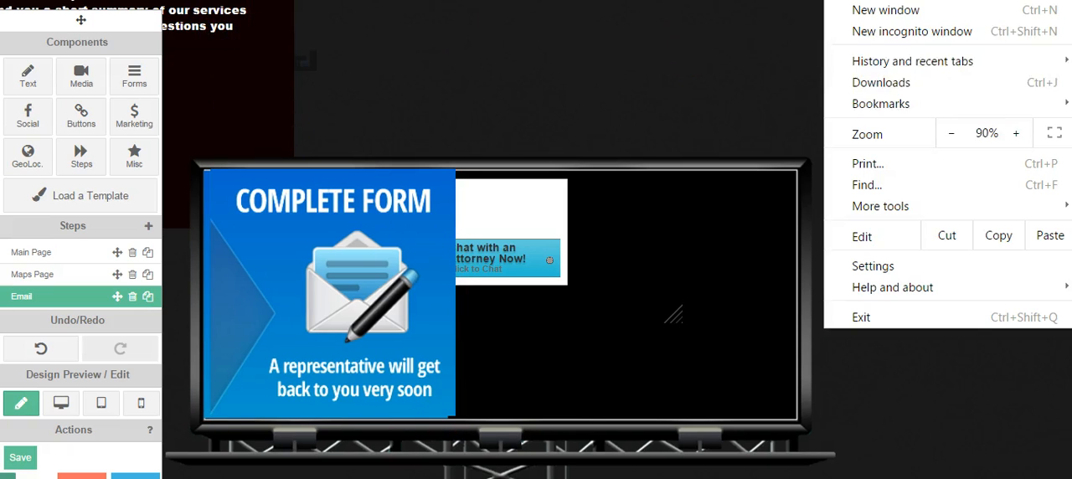
click(951, 133)
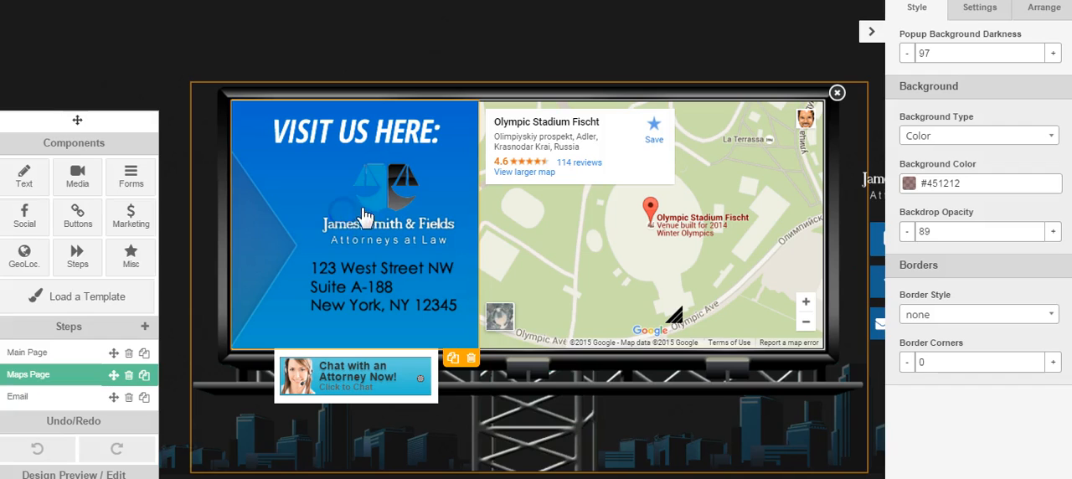
- Select the Visit Us Here panel on the Maps Page billboard and move the components palette up out of the way
click(345, 250)
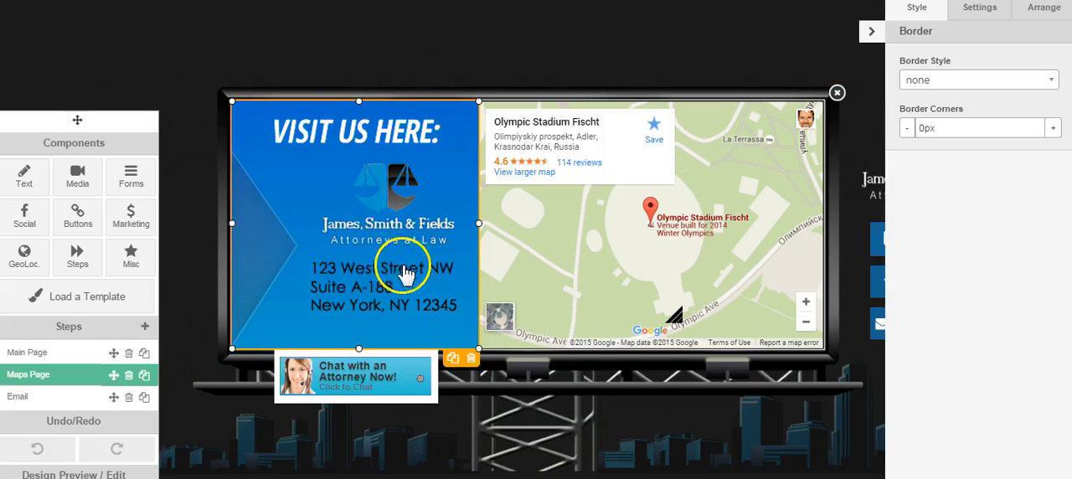
click(381, 183)
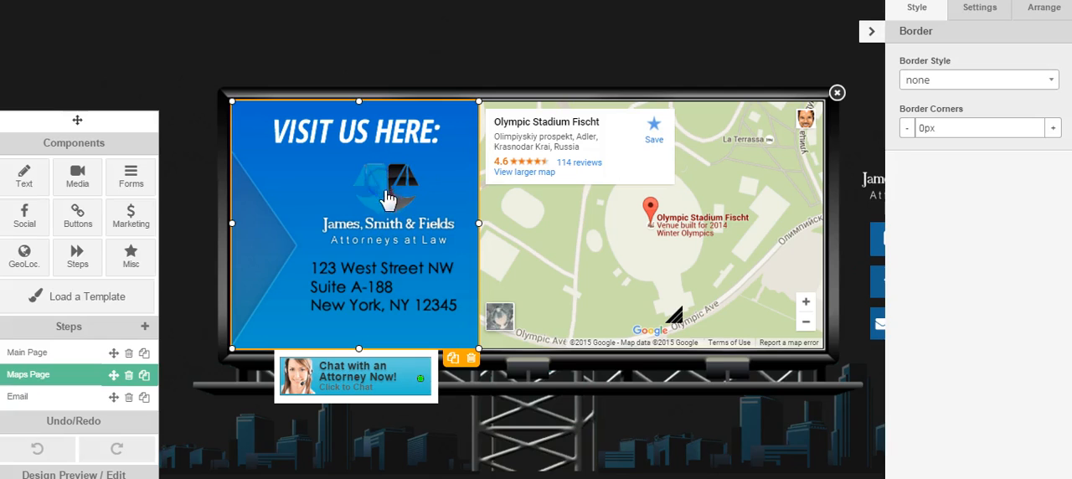
drag(80, 121, 97, 16)
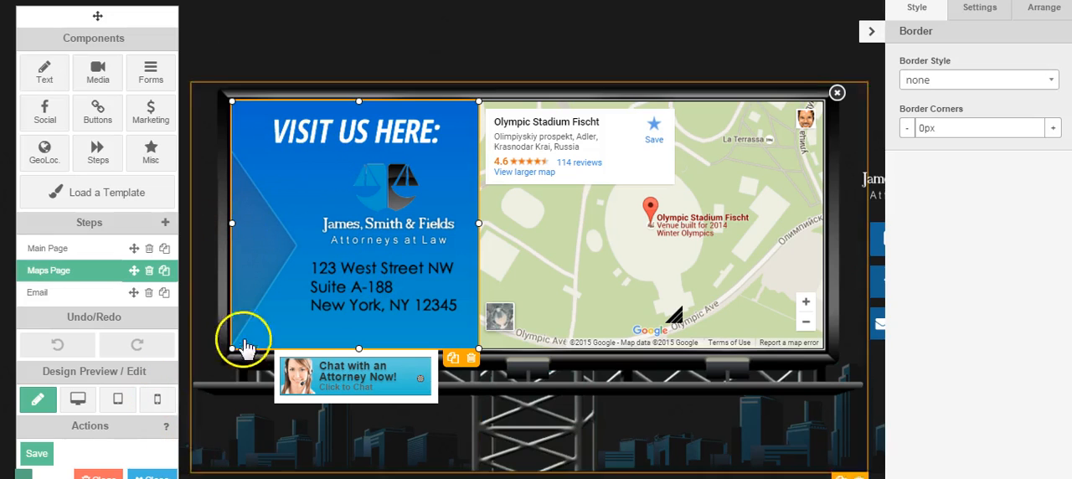
- Start replacing the Visit Us Here panel image with an upload, checking EMAIL LEFTSIDE IMAGES before opening the MAP LEFTSIDE IMAGES folder
double_click(464, 182)
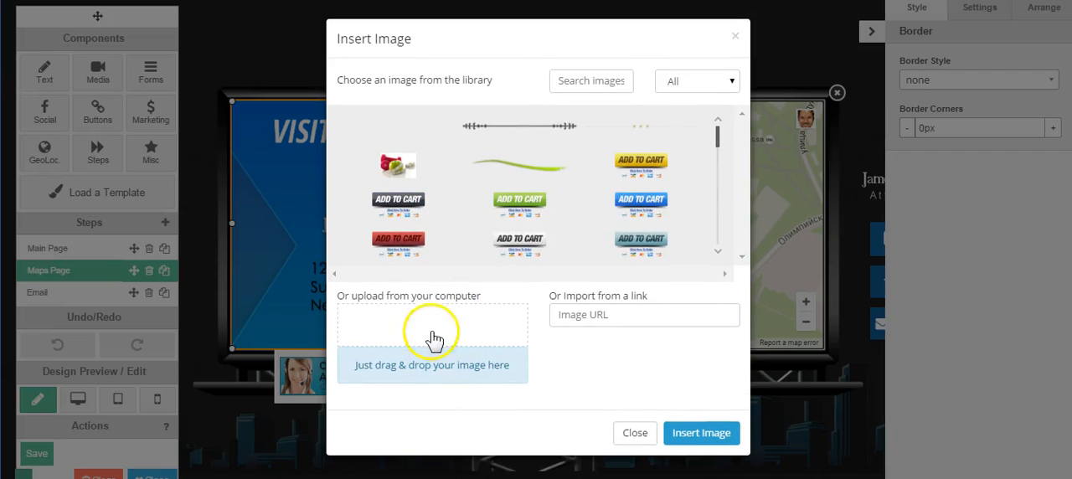
click(433, 328)
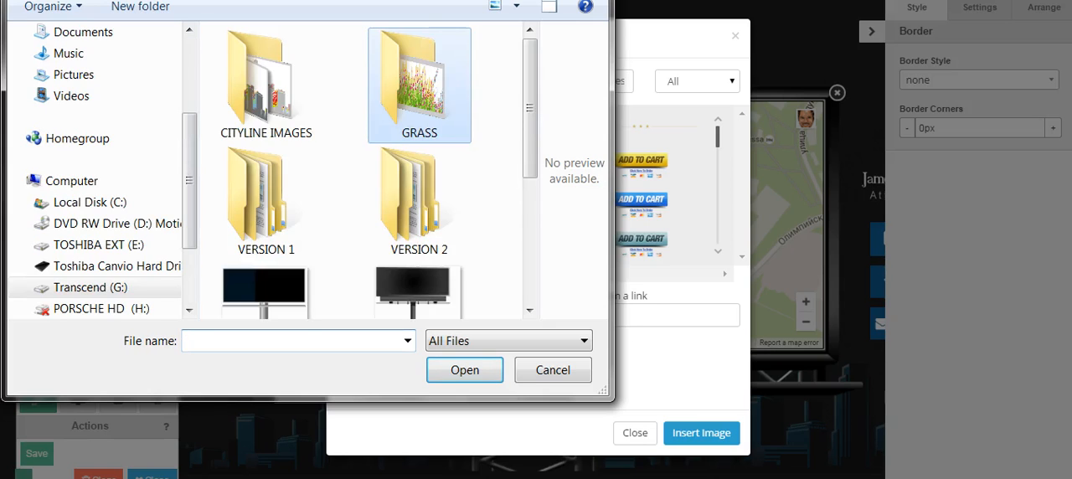
click(189, 0)
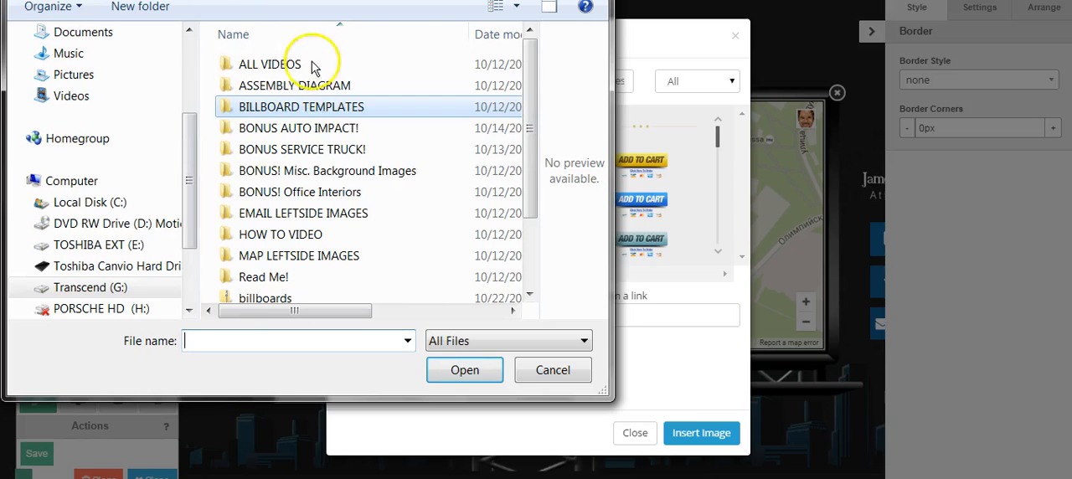
double_click(276, 212)
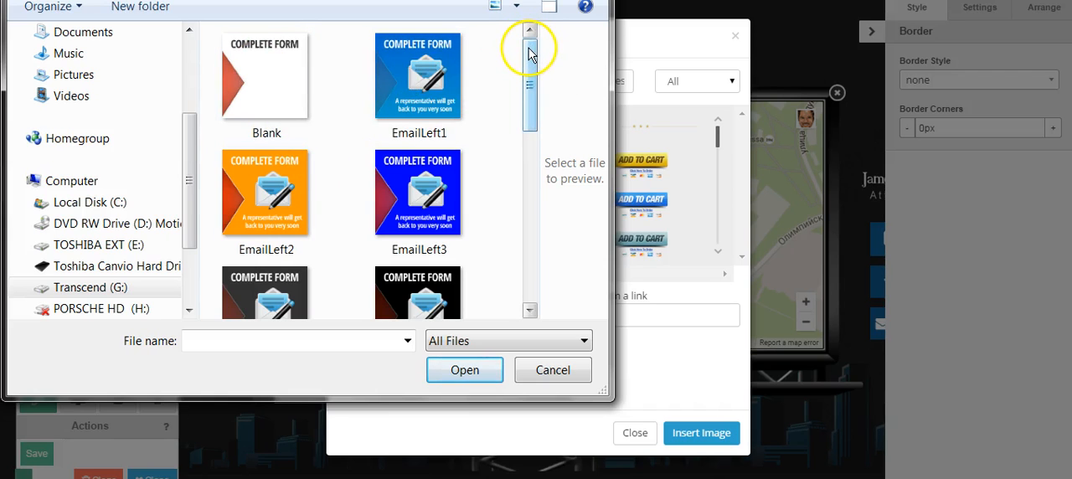
key(alt+Left)
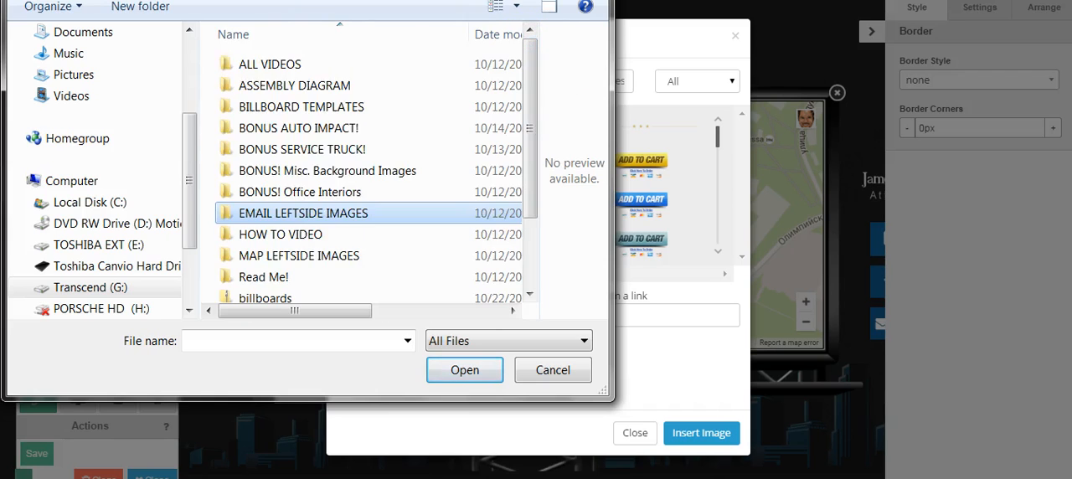
click(281, 253)
double_click(282, 255)
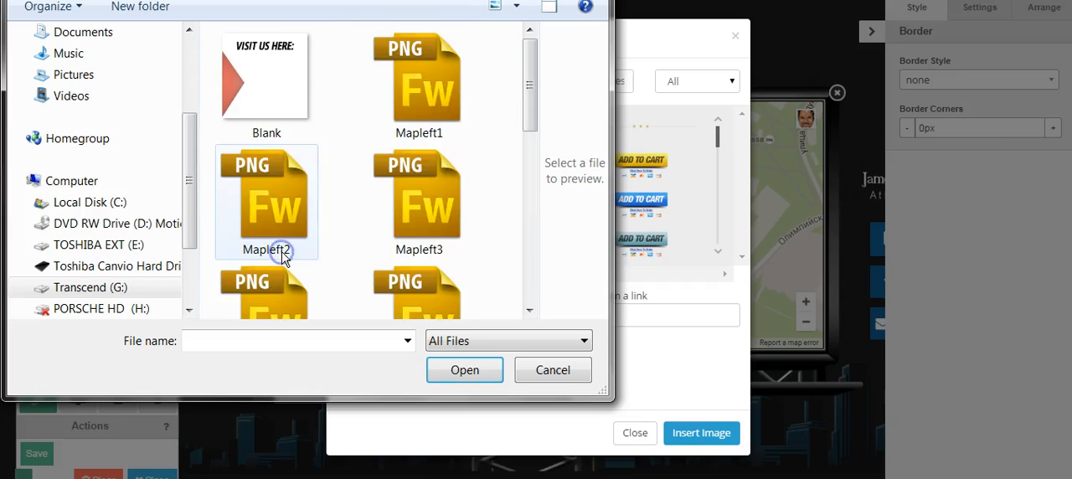
- Select the Blank map panel image among the colour variants, cancel the upload and close the image dialog
click(425, 200)
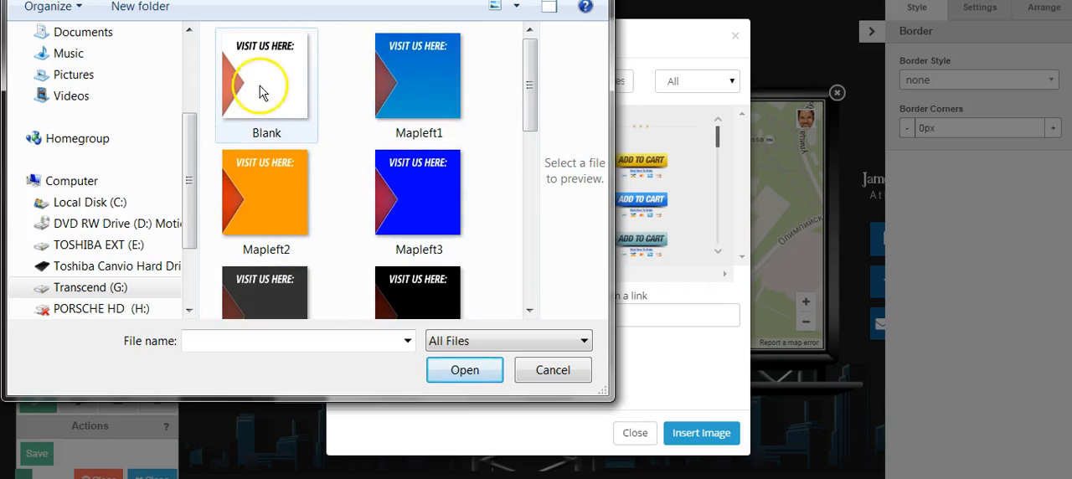
click(410, 56)
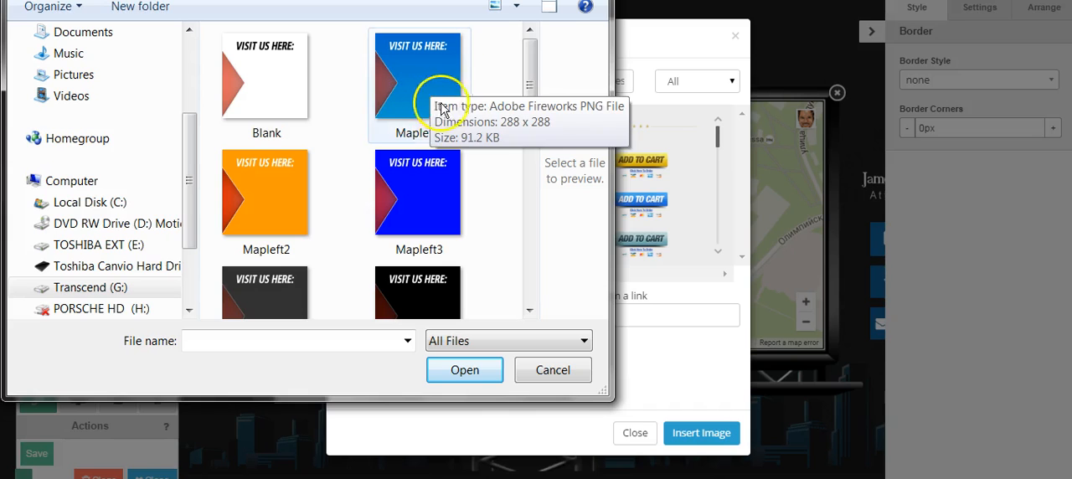
mouse_move(527, 53)
mouse_down()
mouse_move(529, 115)
mouse_move(530, 37)
mouse_up()
click(268, 73)
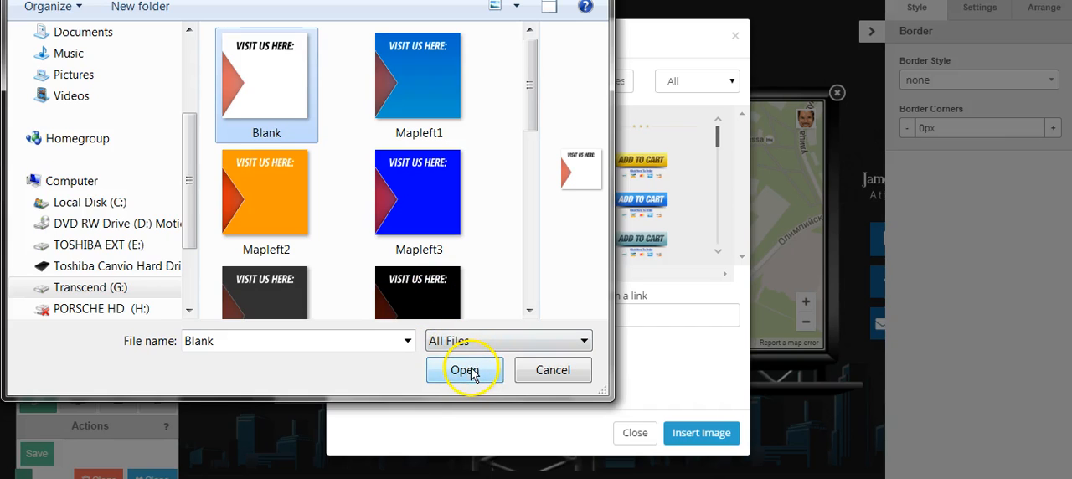
click(552, 376)
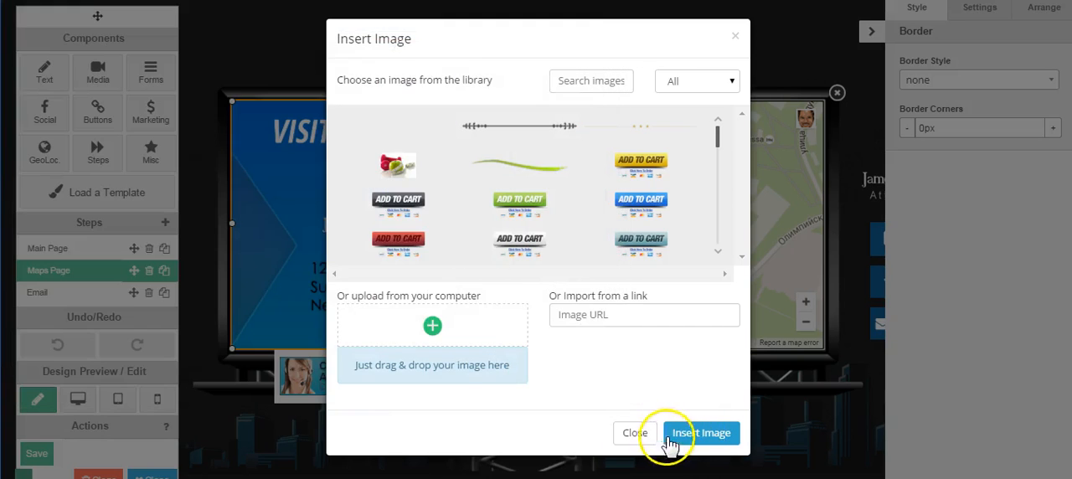
click(678, 433)
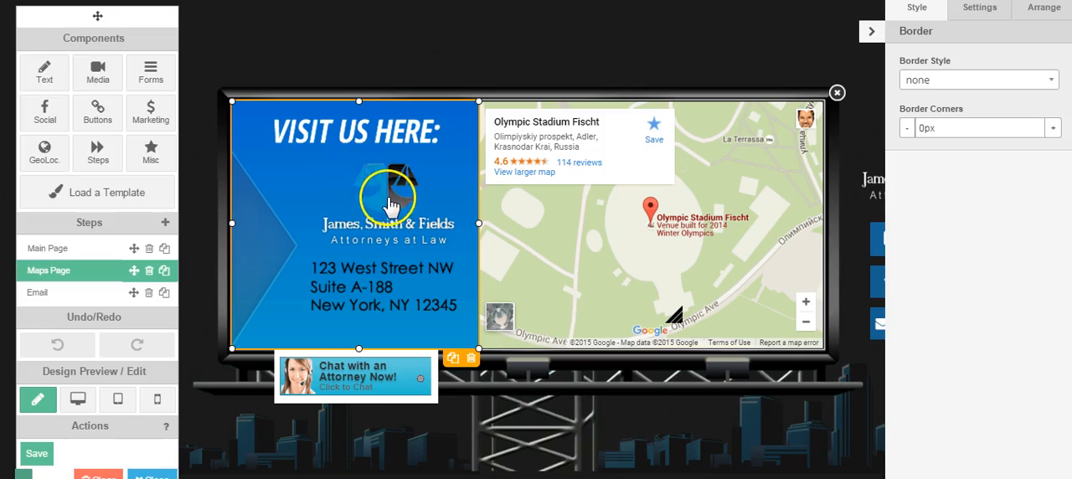
- Add an image component to the Maps Page and insert the Reach Out Contact Us graphic from the library
click(101, 72)
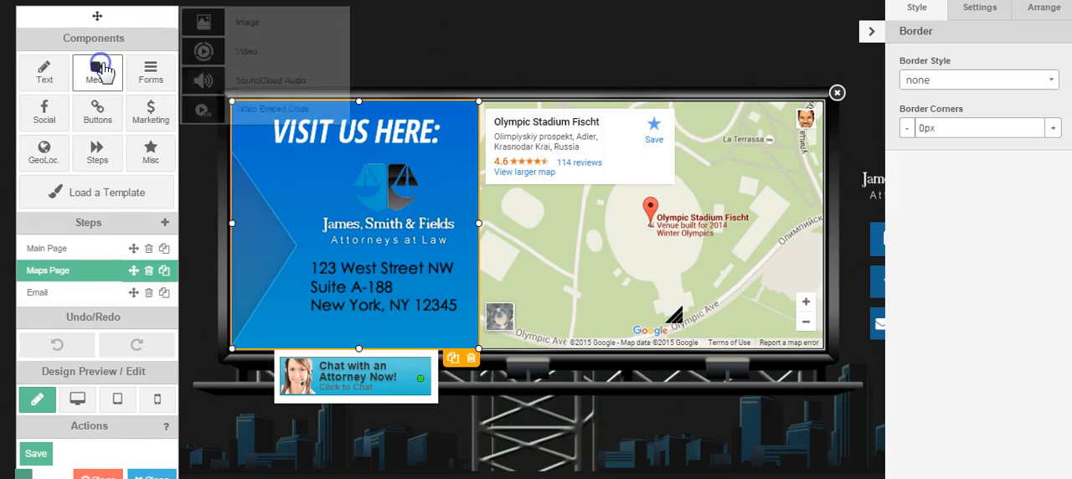
drag(209, 22, 543, 181)
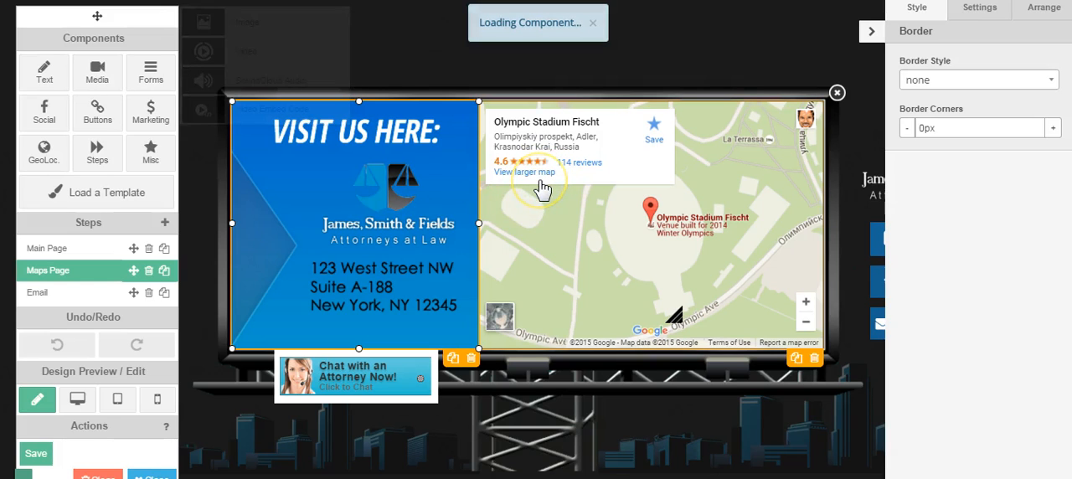
click(512, 223)
click(484, 228)
click(500, 211)
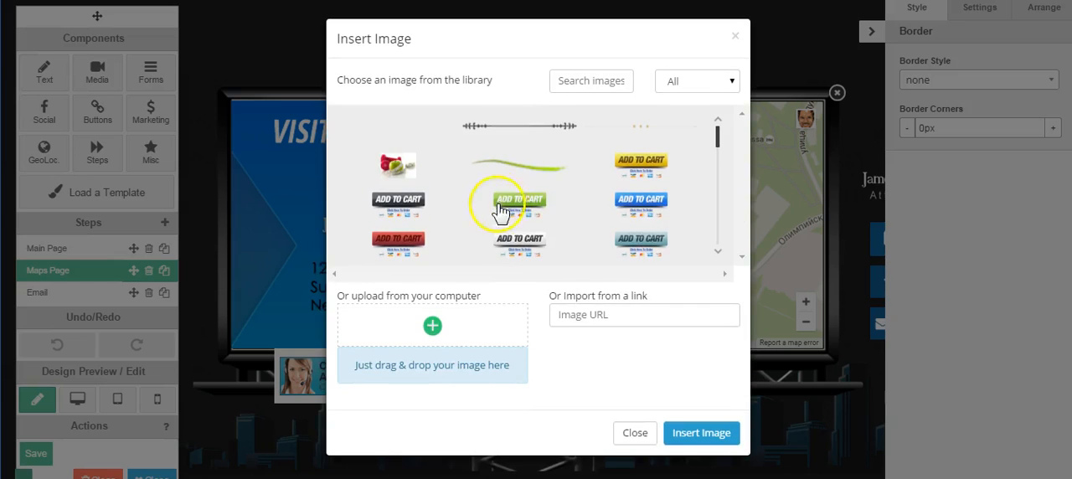
drag(720, 142, 708, 241)
click(644, 195)
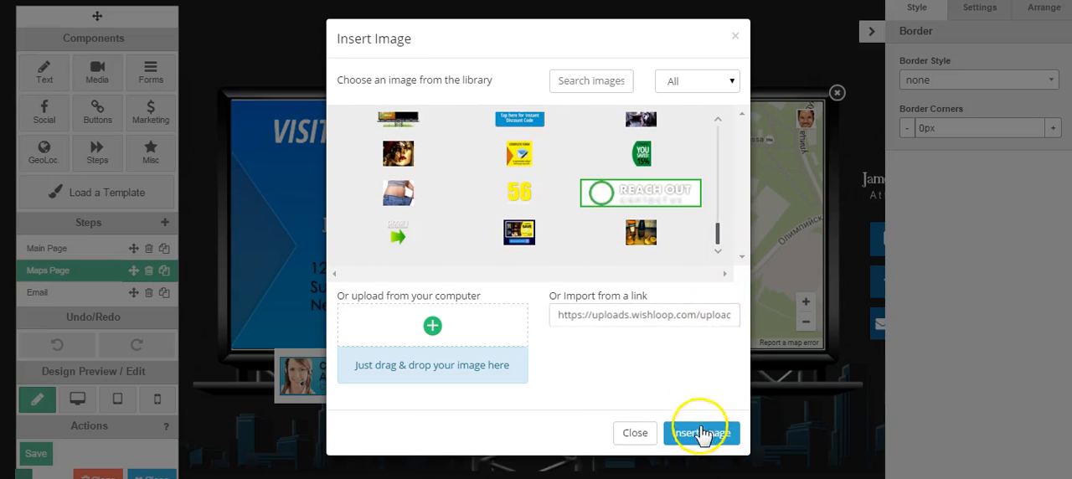
click(701, 433)
- Enlarge the Reach Out Contact Us graphic slightly and place it over the law firm logo on the blue panel
click(469, 213)
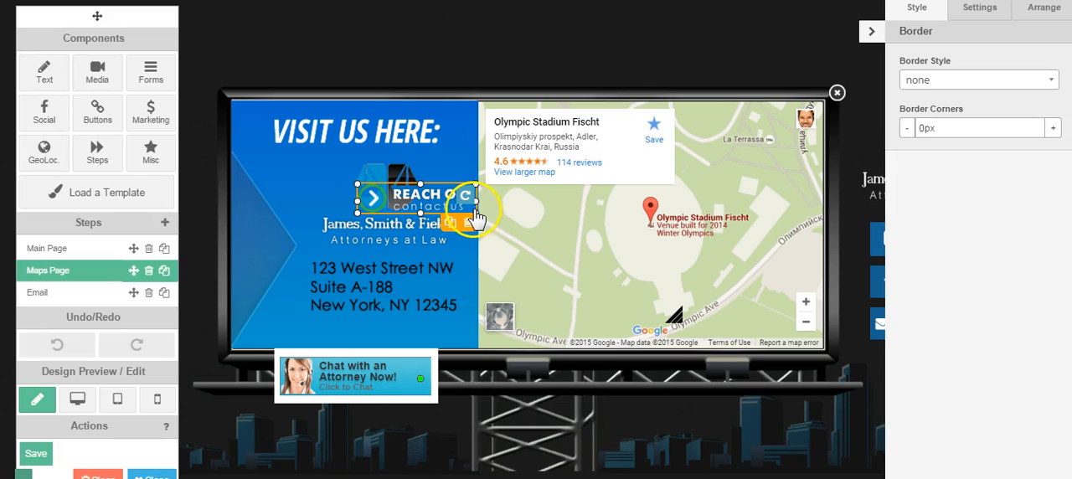
drag(483, 213, 507, 222)
drag(457, 202, 389, 182)
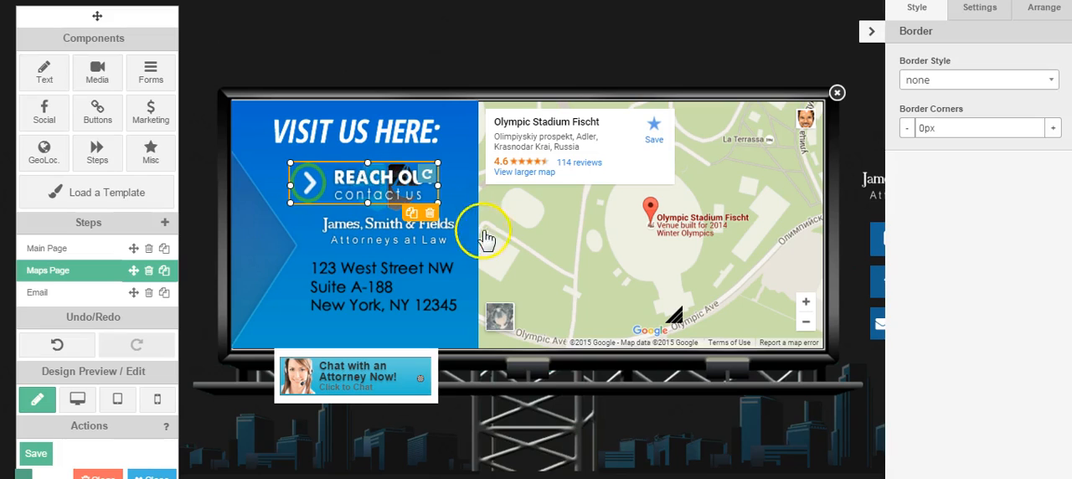
click(456, 176)
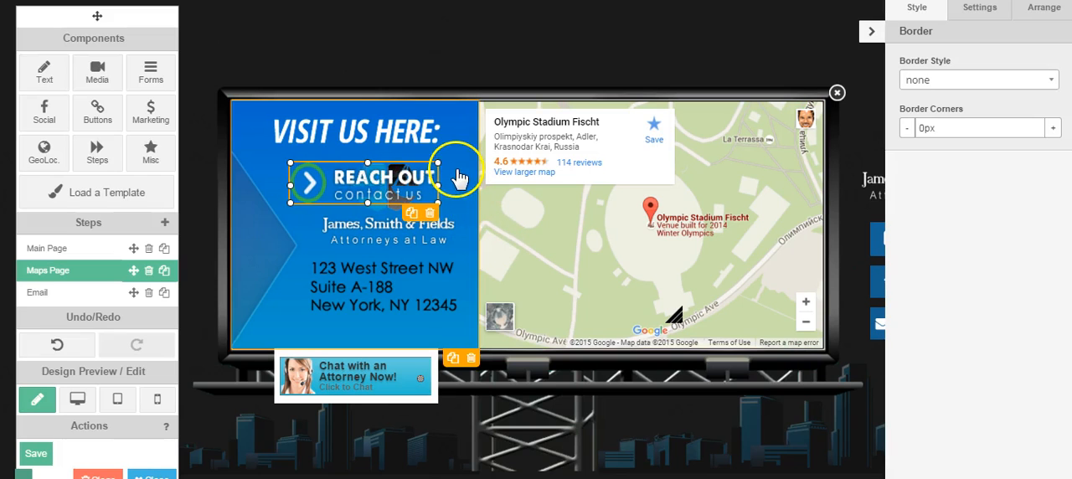
click(402, 176)
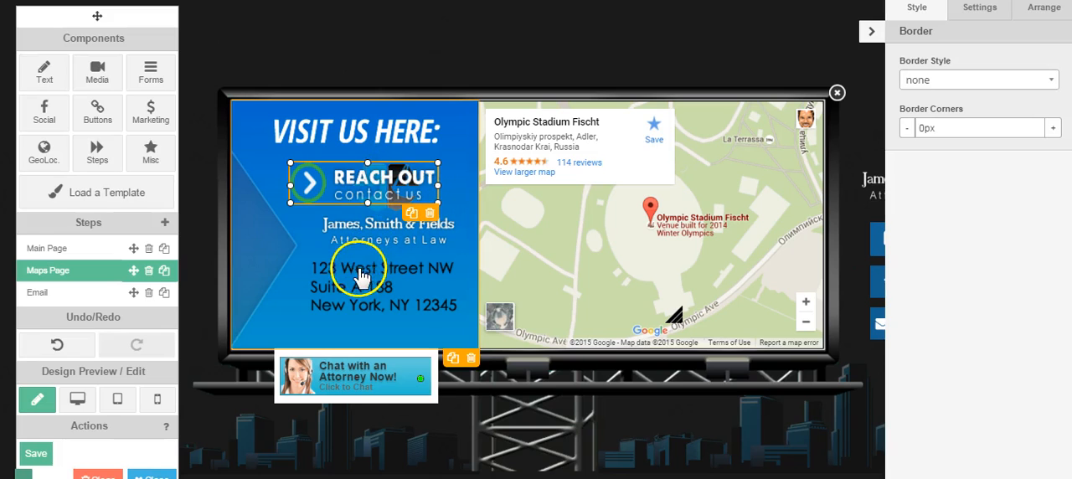
- Add a headline text component and place it over the address lines on the blue panel
click(45, 74)
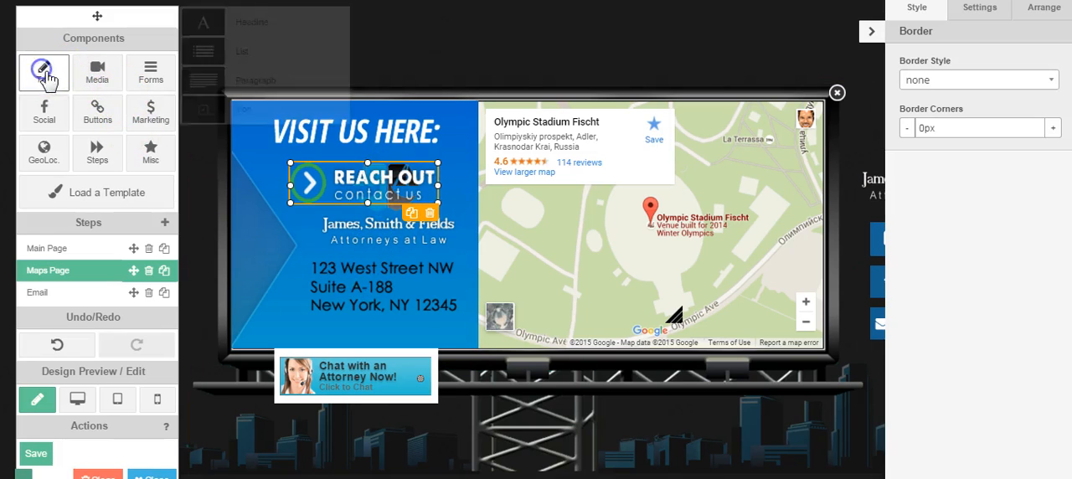
mouse_move(207, 39)
mouse_down()
mouse_move(198, 21)
mouse_move(207, 23)
mouse_up()
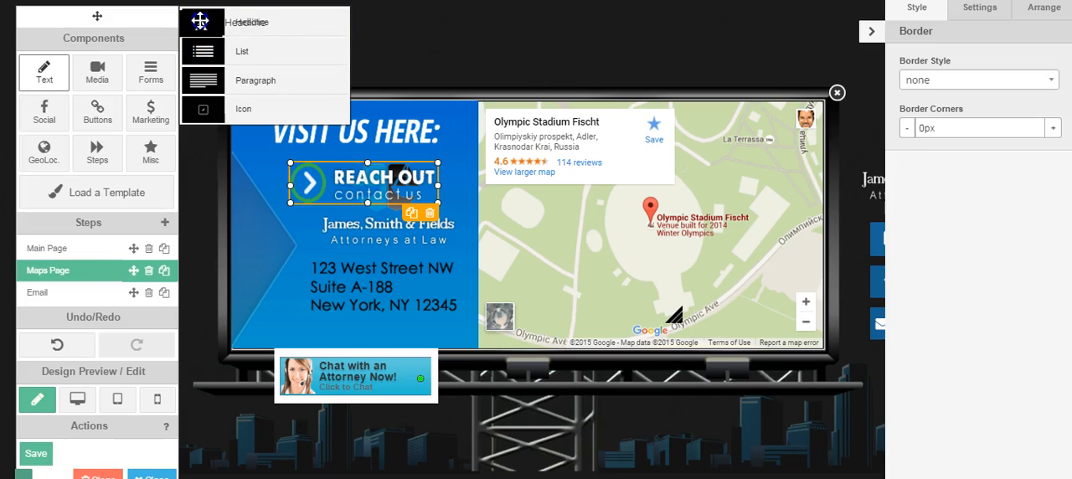
drag(199, 21, 597, 249)
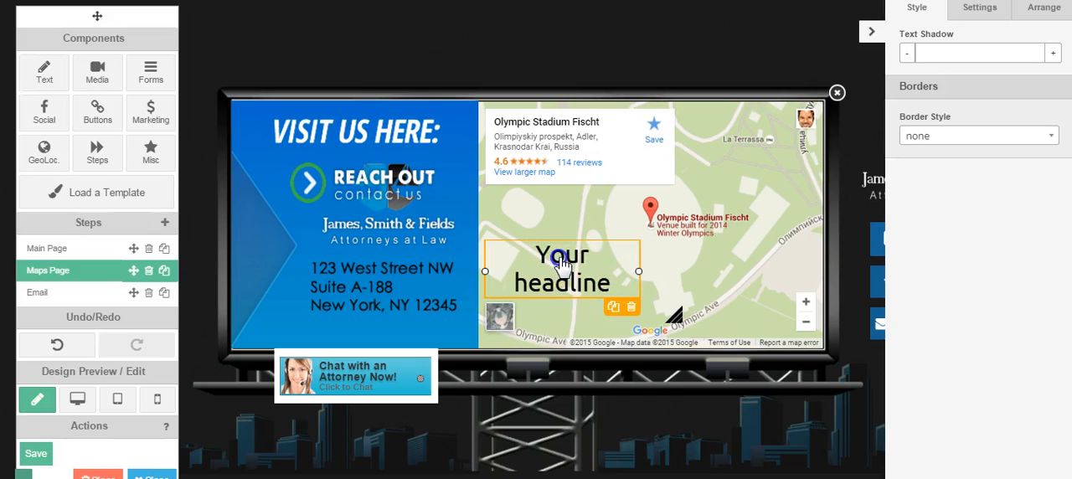
drag(574, 265, 399, 276)
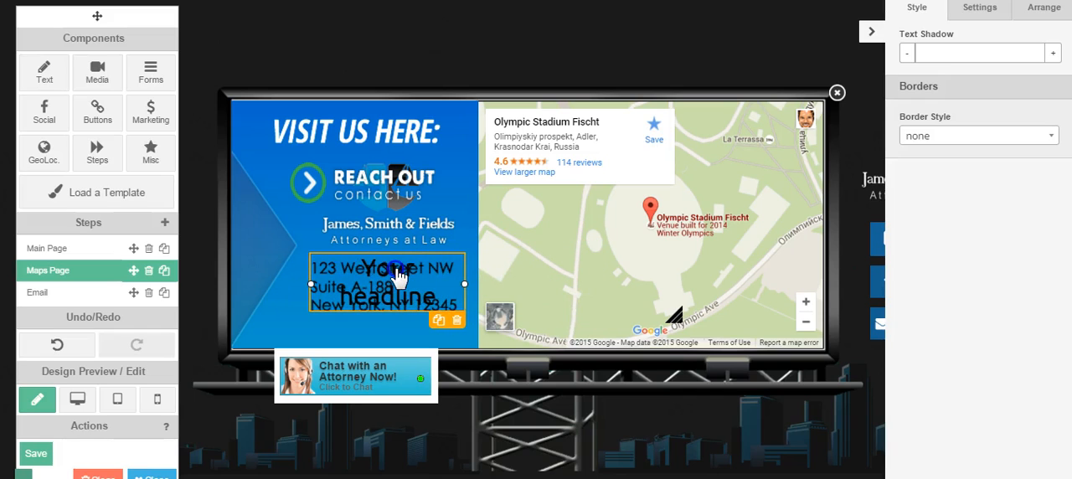
- Delete the added headline and the Reach Out Contact Us graphic from the Maps Page
click(457, 318)
click(609, 101)
click(311, 179)
click(429, 212)
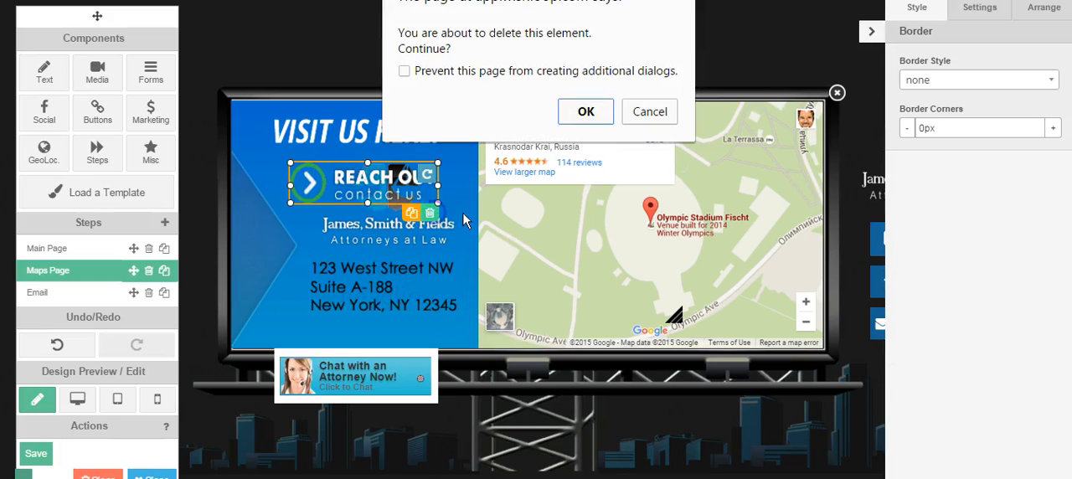
click(587, 111)
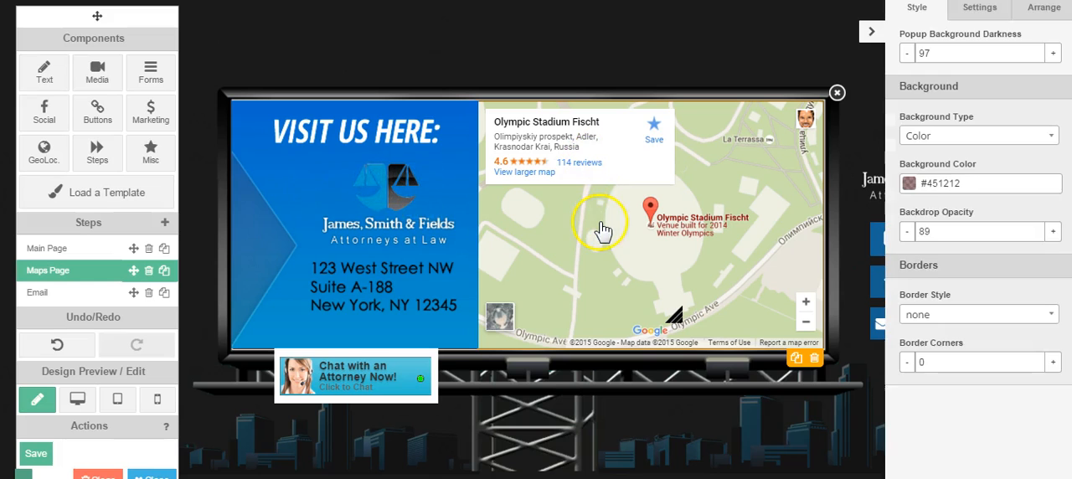
- Select the map and highlight the address in its settings, leave it as is and collapse the properties sidebar
click(609, 229)
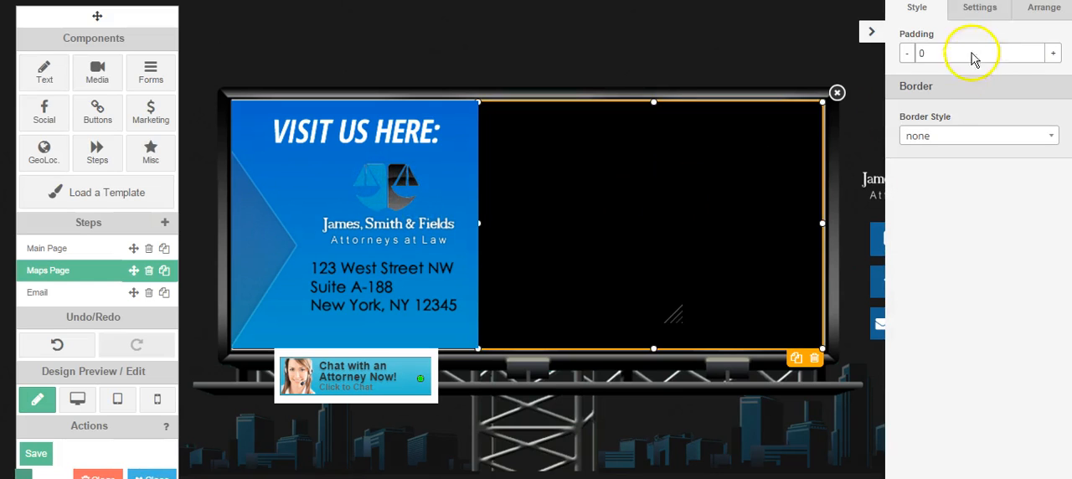
click(981, 10)
drag(910, 113, 1011, 97)
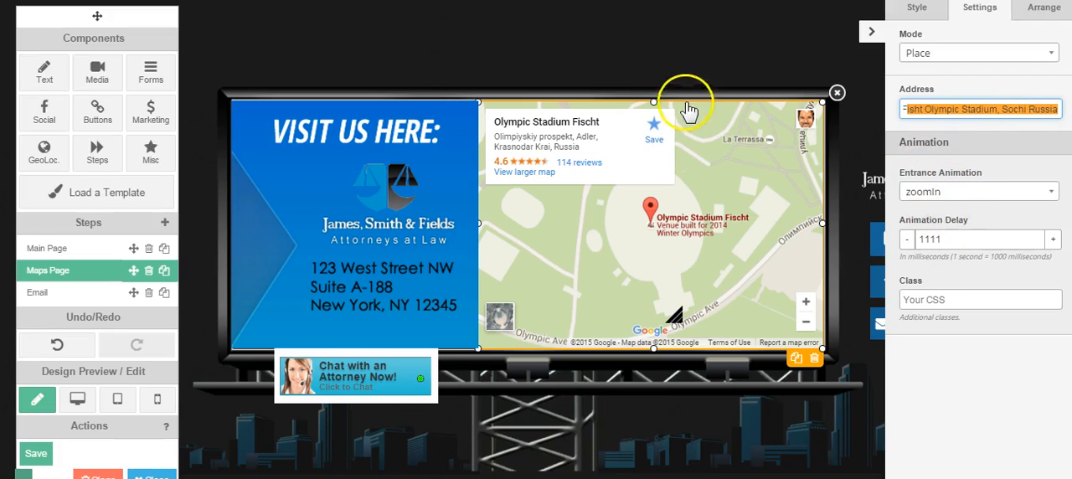
click(645, 46)
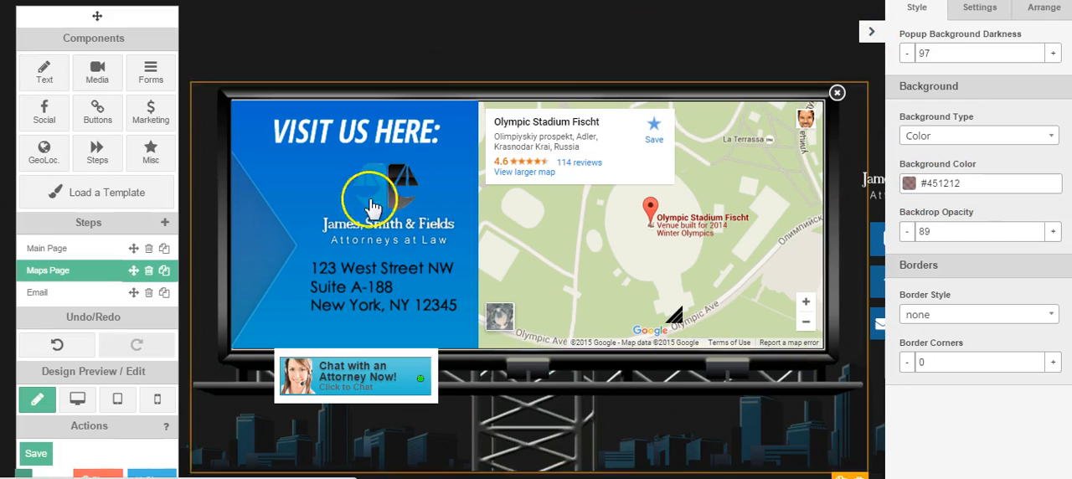
click(871, 32)
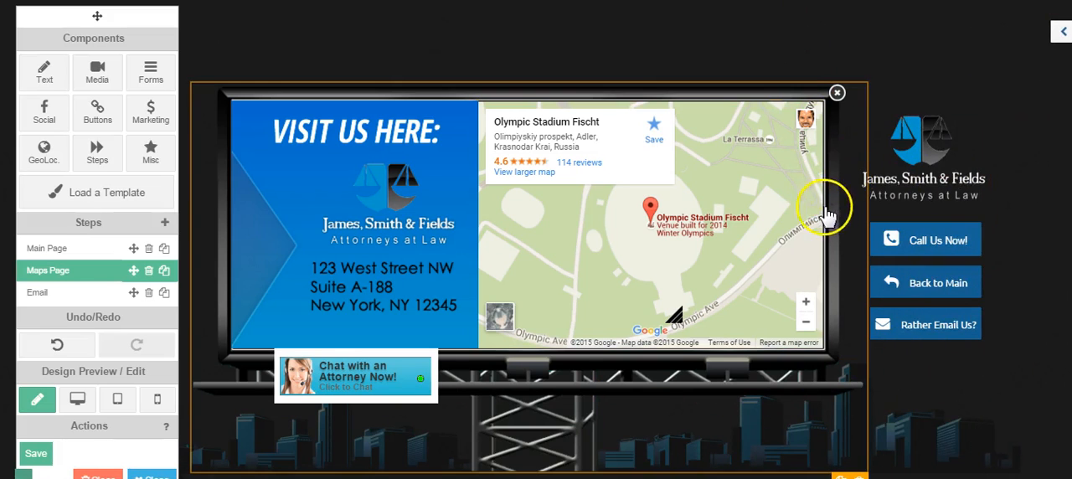
- Select the Call Us Now! button on the Maps Page, deselect it and open the Email page
click(927, 243)
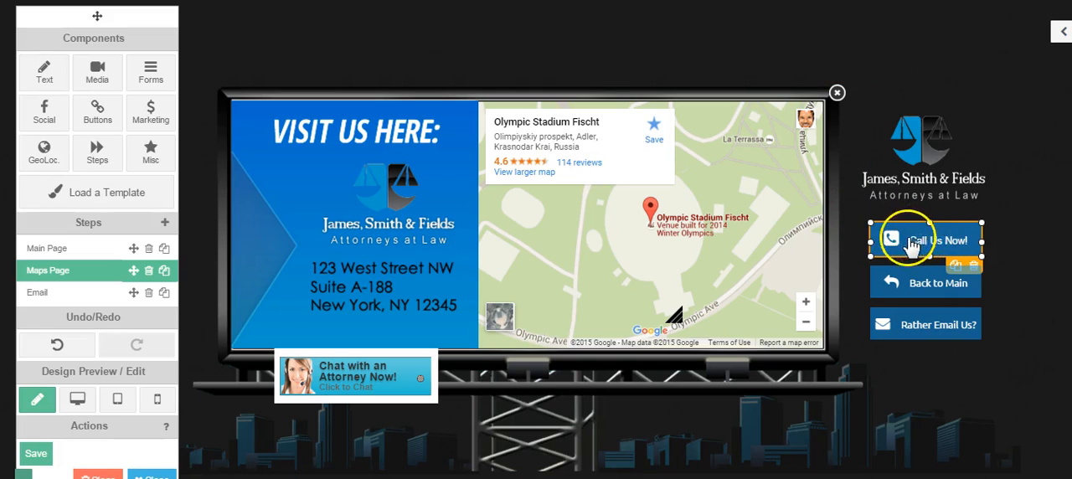
click(822, 51)
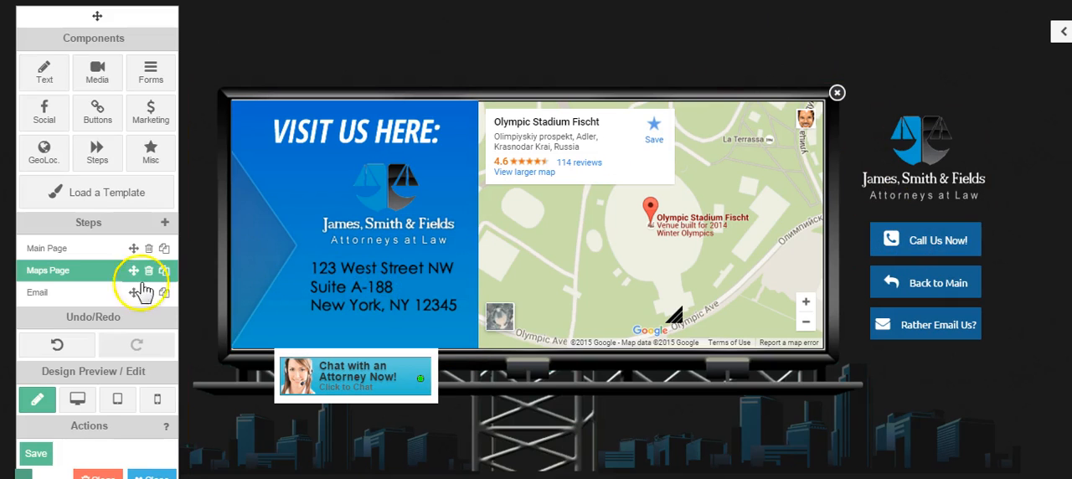
click(39, 291)
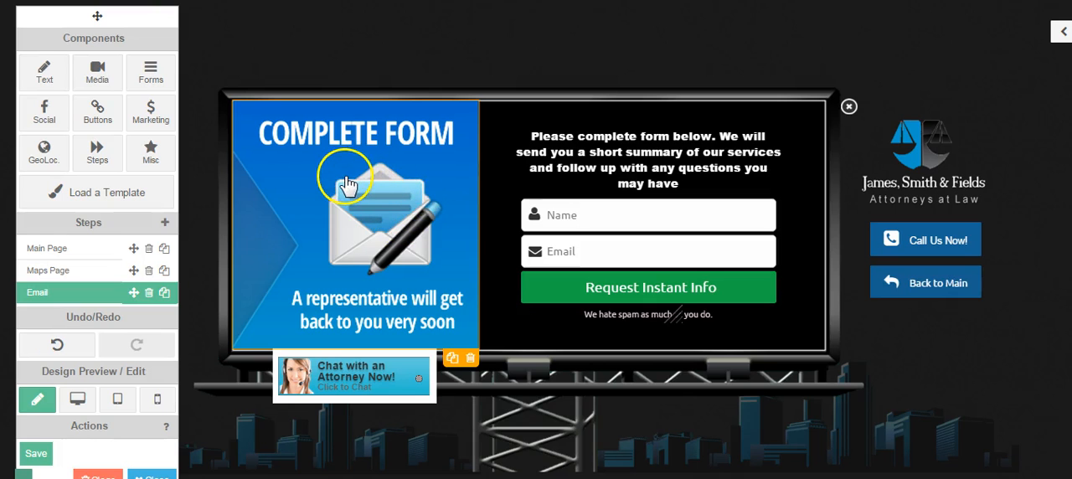
- Browse the EMAIL LEFTSIDE IMAGES folder for a replacement Complete Form panel image, highlight EmailLeft3 and cancel without inserting it
double_click(388, 178)
click(436, 328)
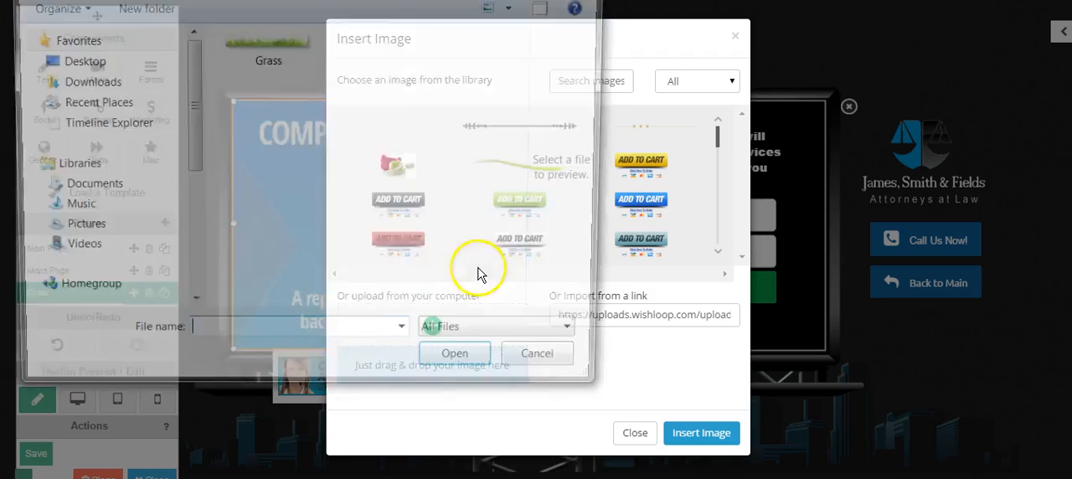
key(alt+Up)
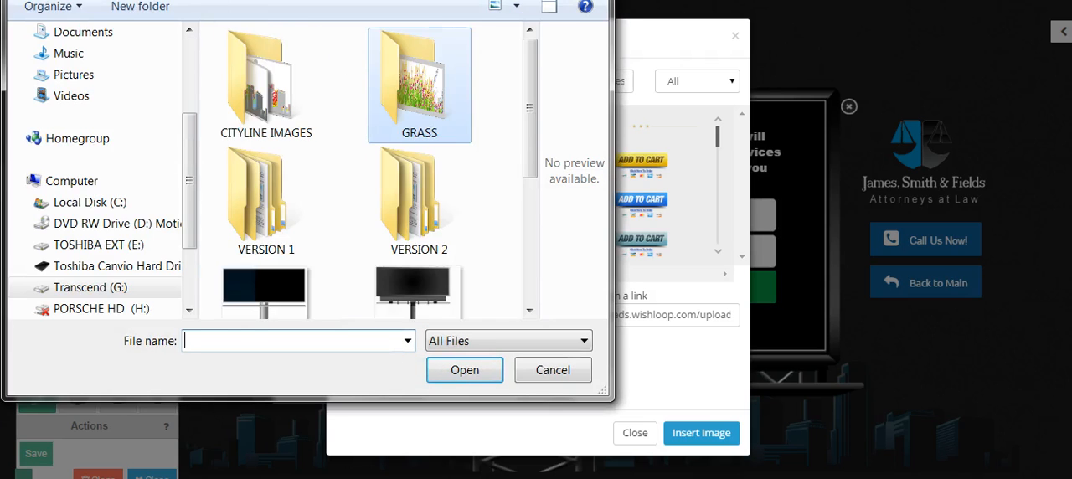
key(alt+Up)
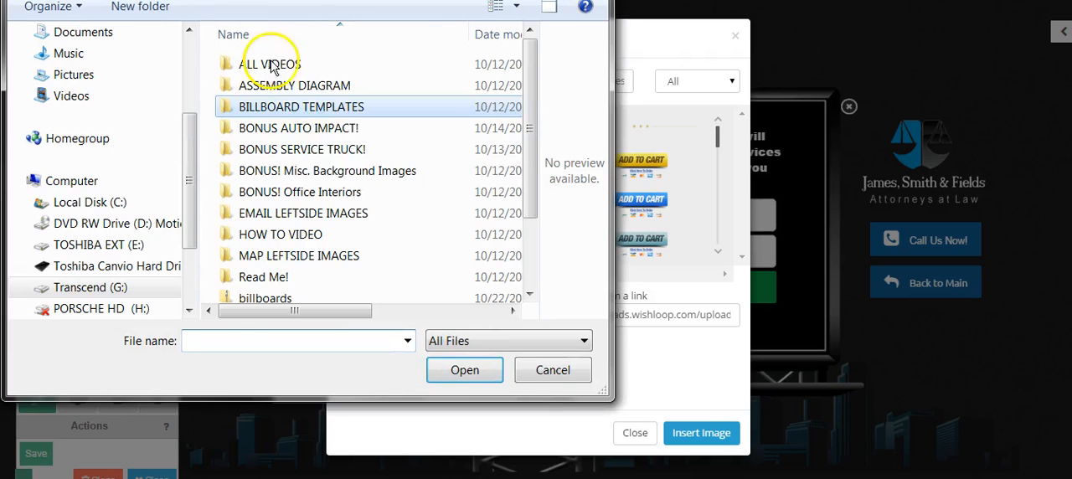
double_click(269, 213)
drag(529, 41, 534, 88)
click(433, 103)
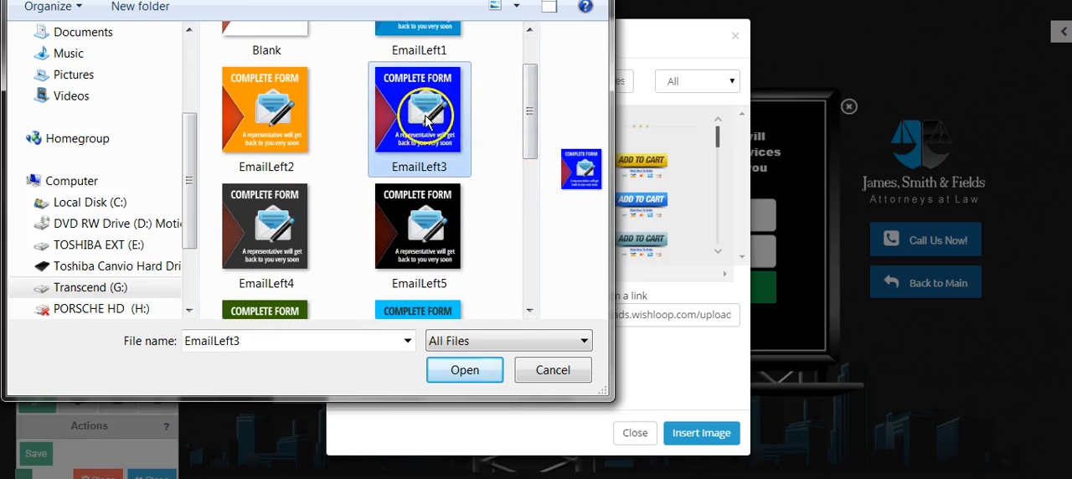
click(552, 369)
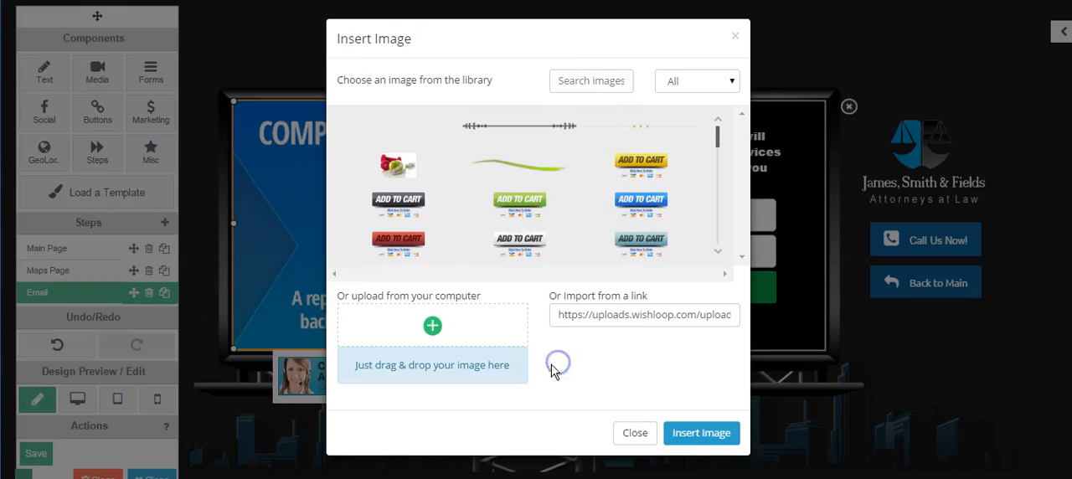
click(634, 432)
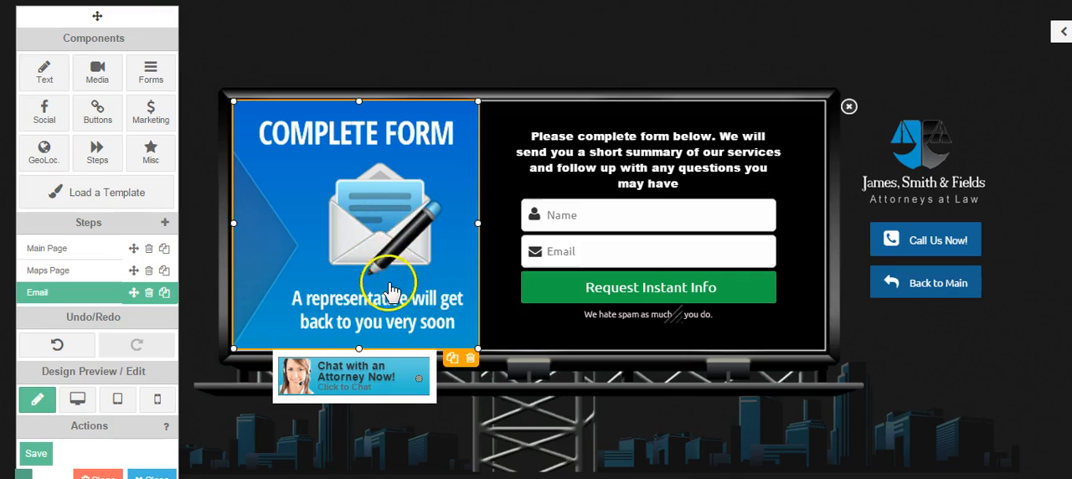
- Reopen and close the Complete Form image chooser, then review the image's style and settings in the properties sidebar
double_click(397, 219)
click(629, 431)
click(1062, 33)
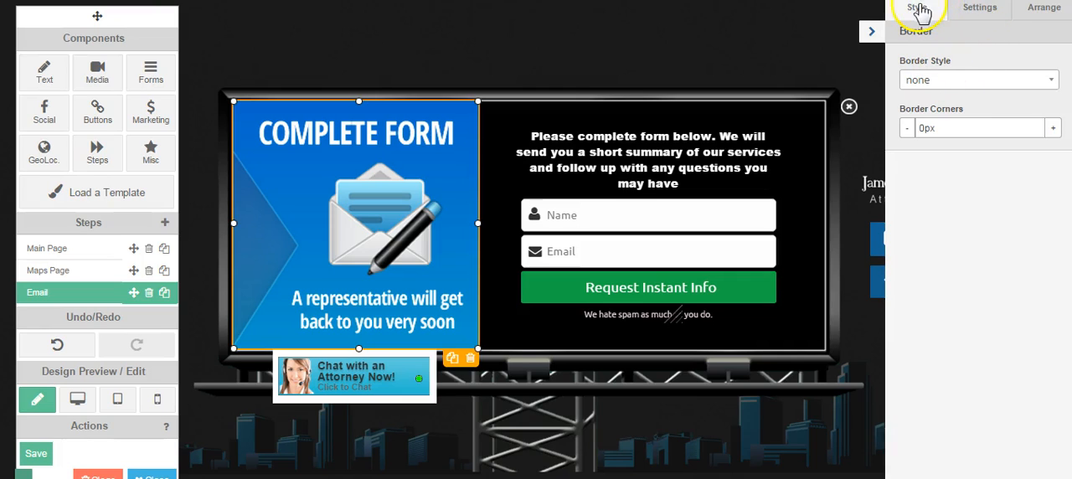
click(978, 18)
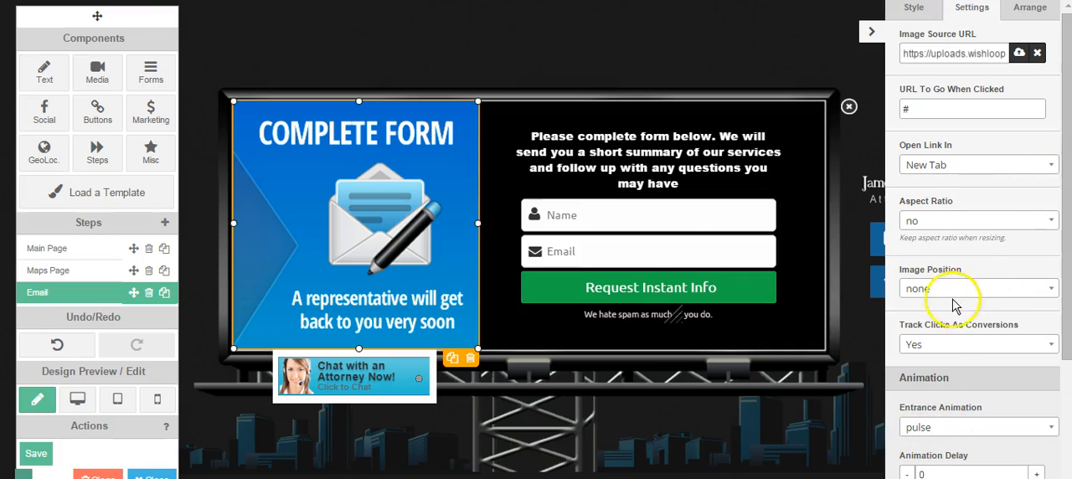
click(620, 45)
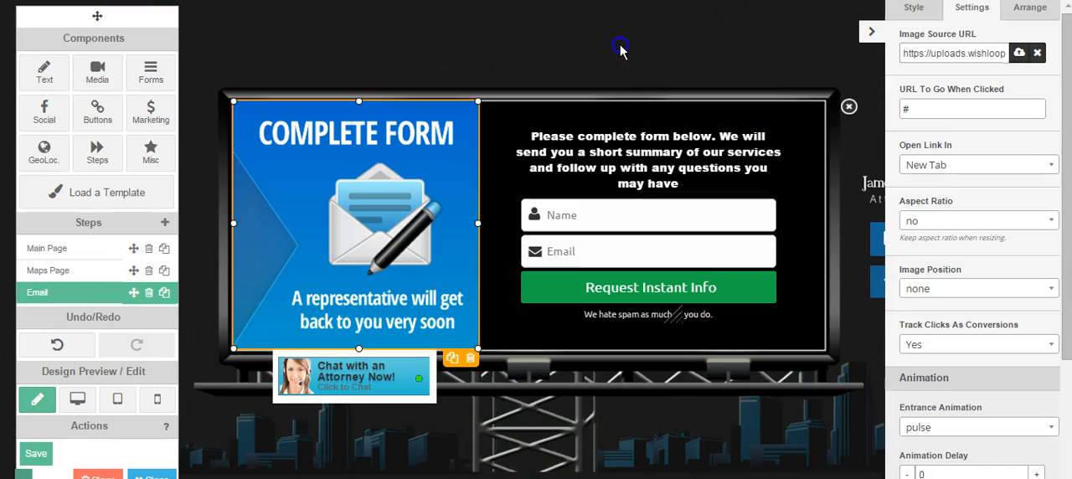
- Open the instruction text above the form for editing and close the editor without changes
click(657, 155)
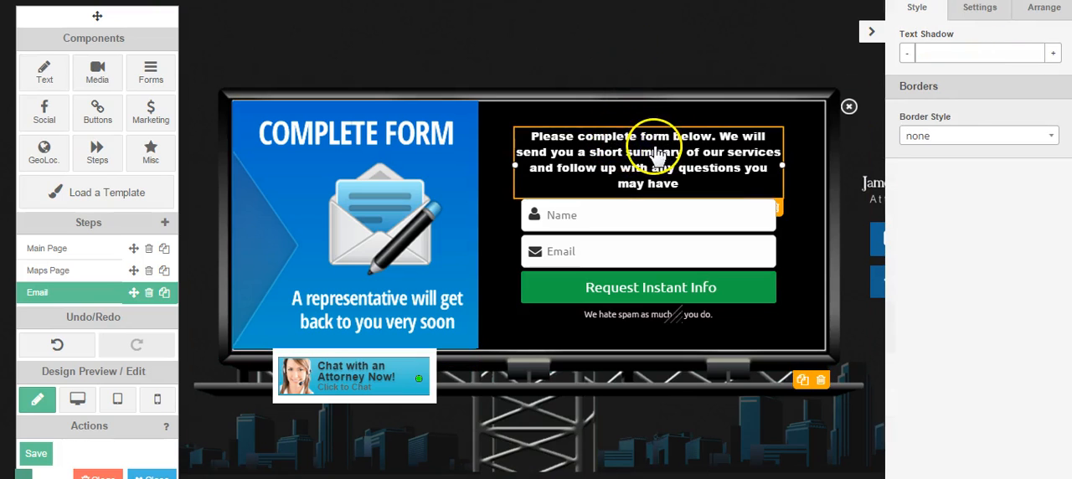
double_click(656, 155)
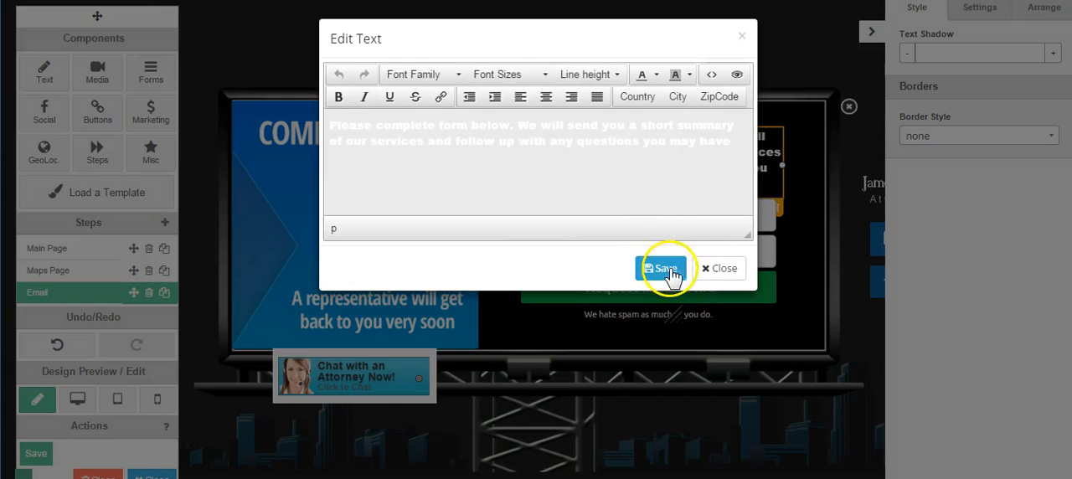
click(718, 268)
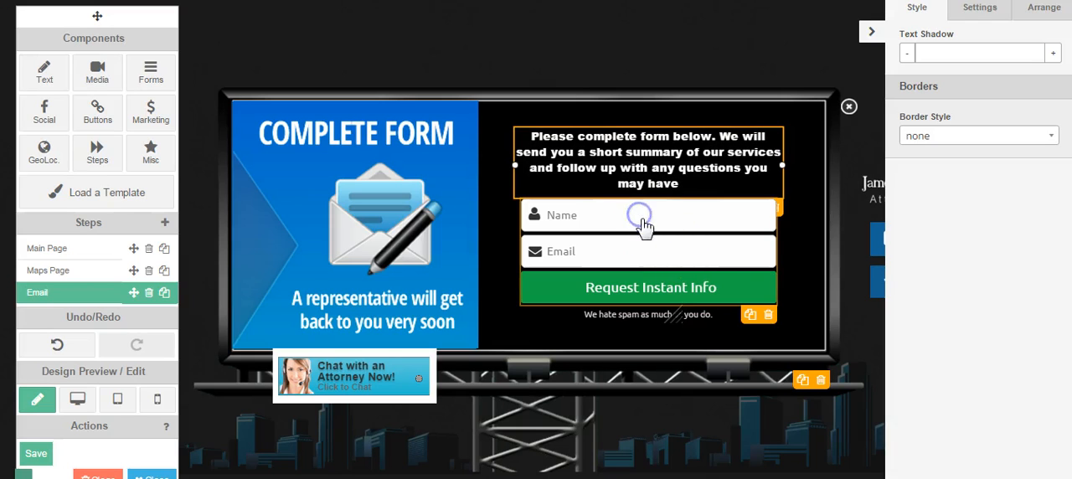
- Set the Name and Email form to store its sign-ups in External Service
click(707, 255)
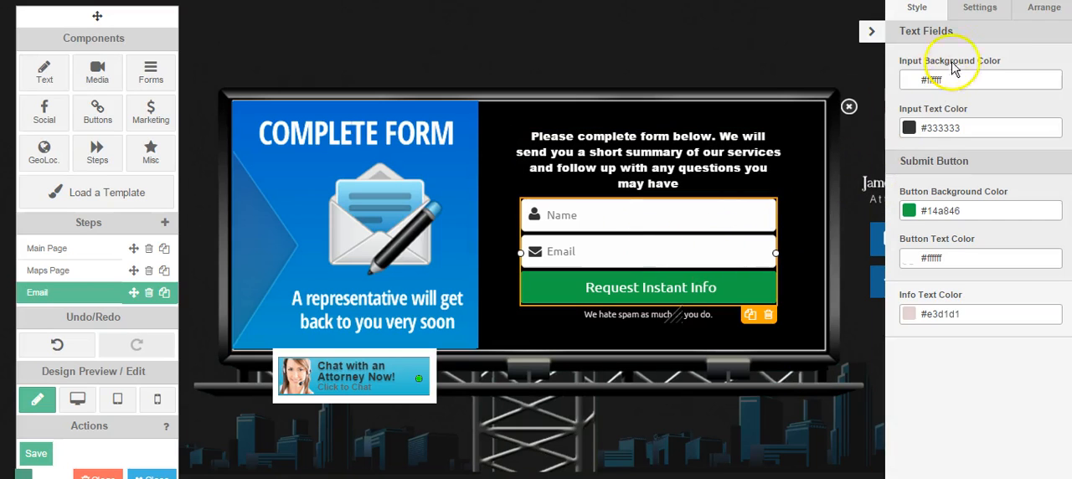
click(981, 10)
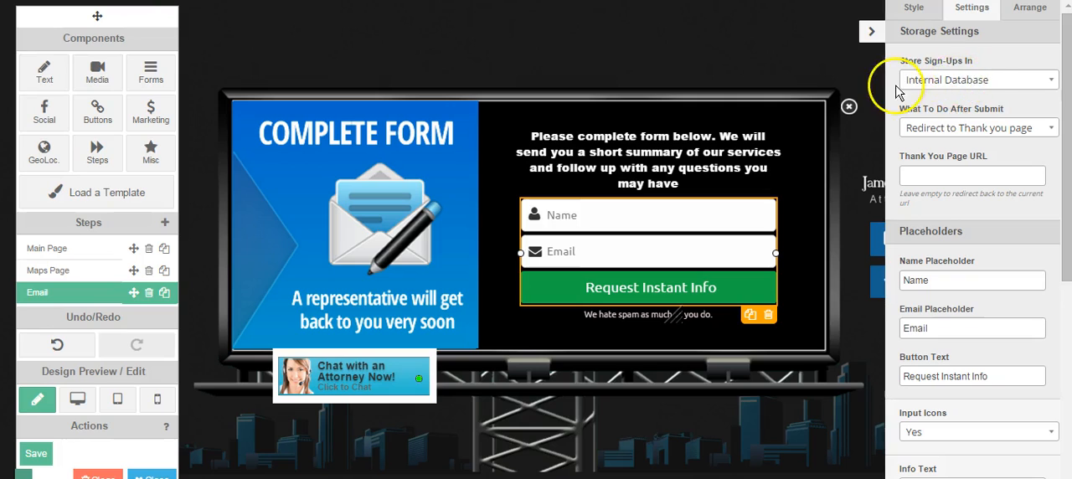
click(972, 84)
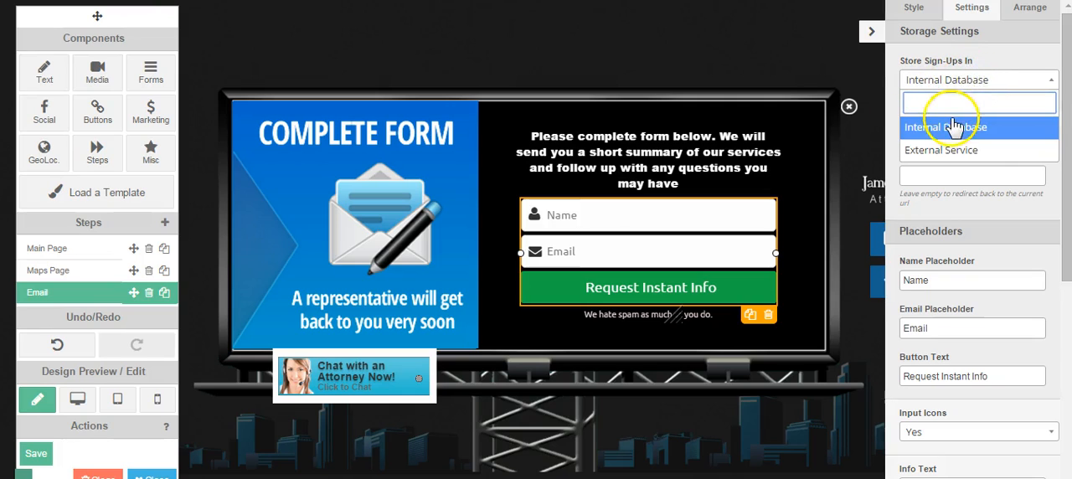
click(938, 60)
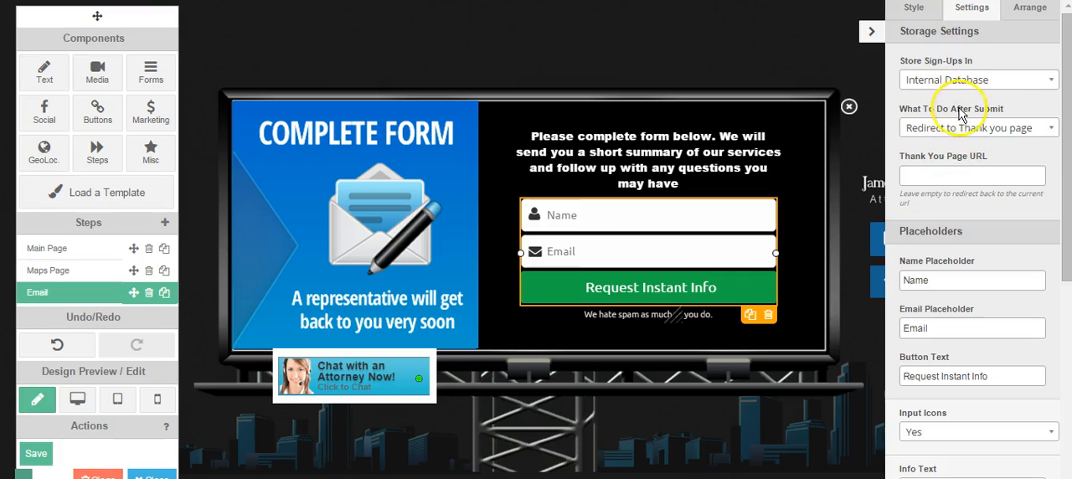
click(1041, 81)
click(942, 148)
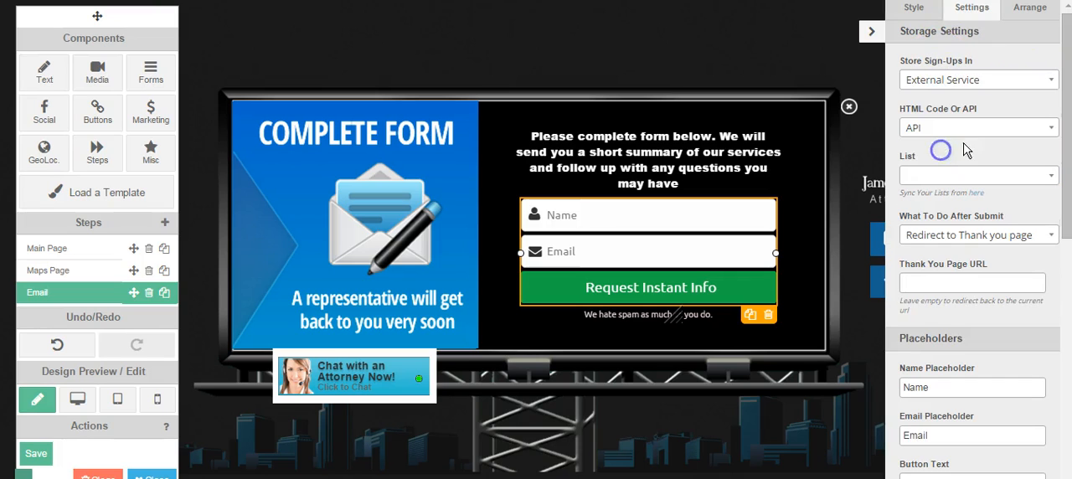
- Examine the form's HTML Code Or API options and mailing lists, keep API, and collapse the properties sidebar
click(942, 129)
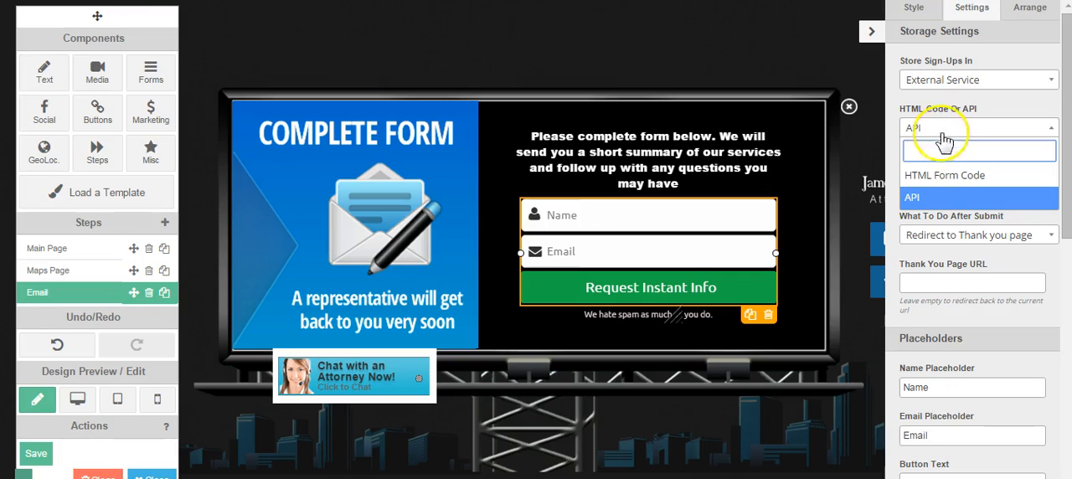
click(942, 128)
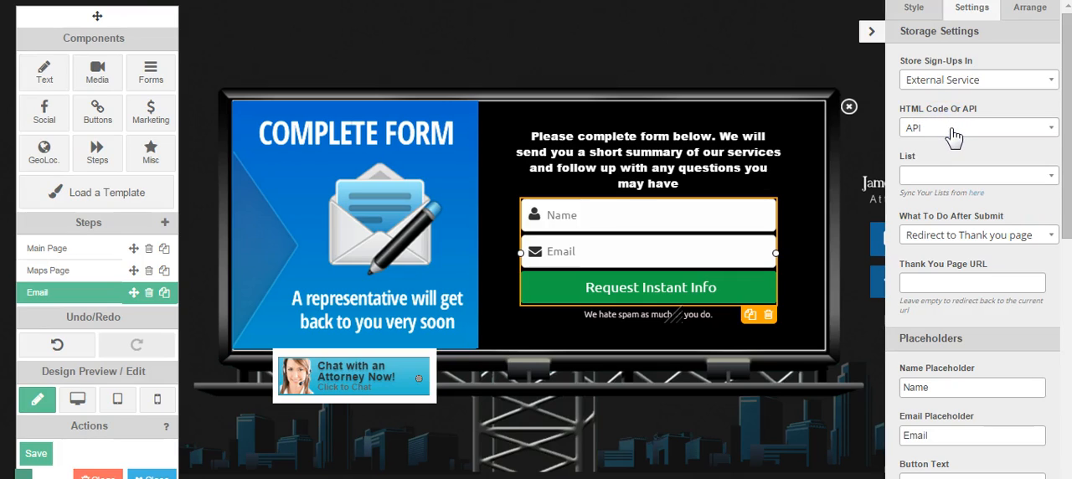
click(973, 172)
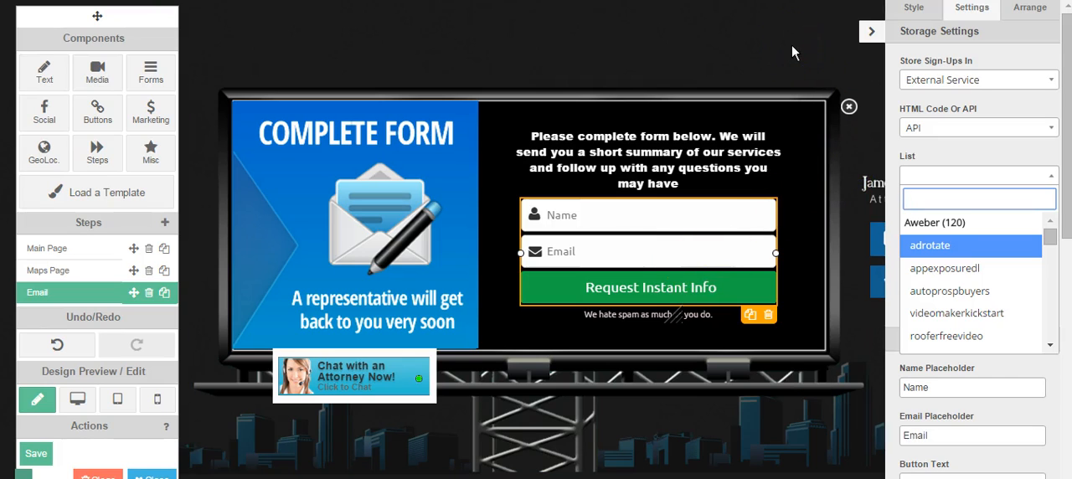
click(868, 35)
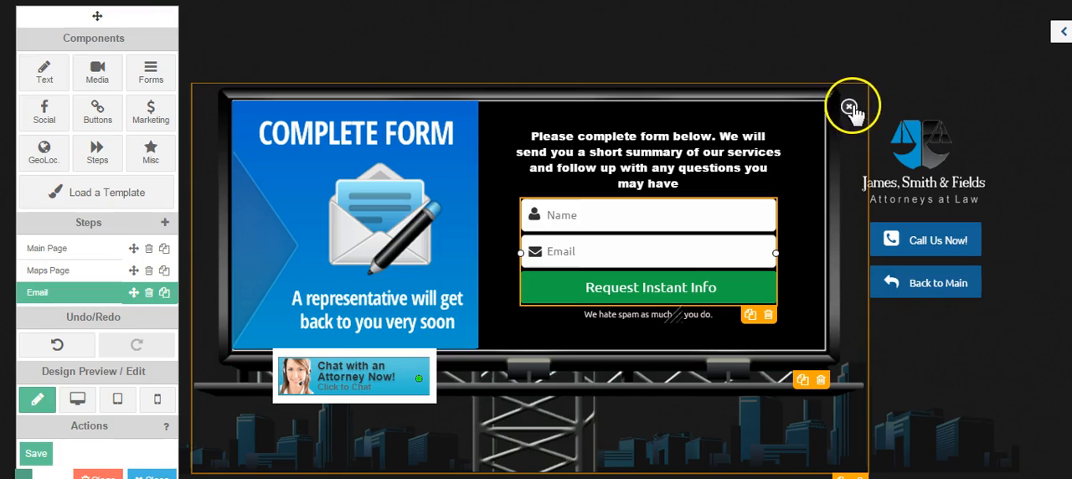
click(882, 97)
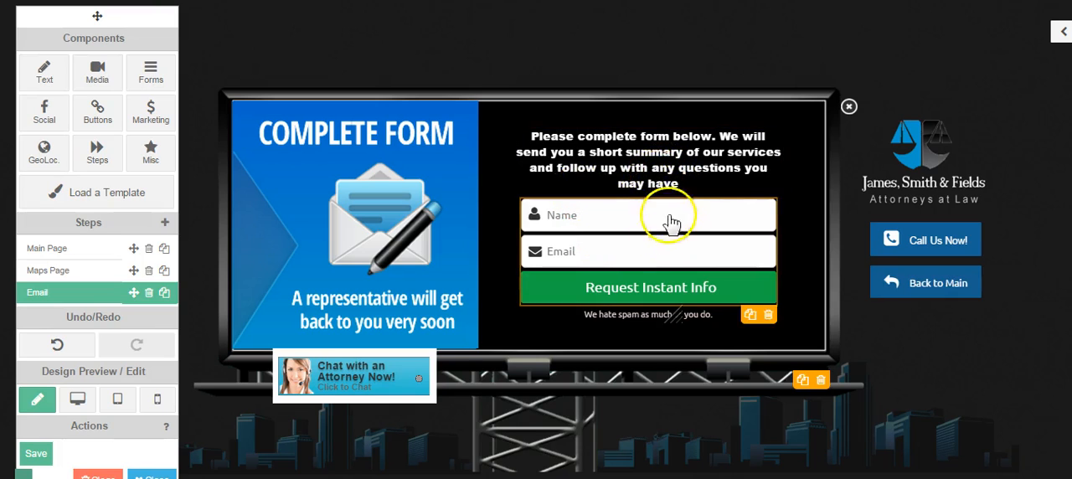
- Widen the instruction text box above the form slightly so the text wraps onto three lines
click(687, 162)
drag(786, 173, 793, 169)
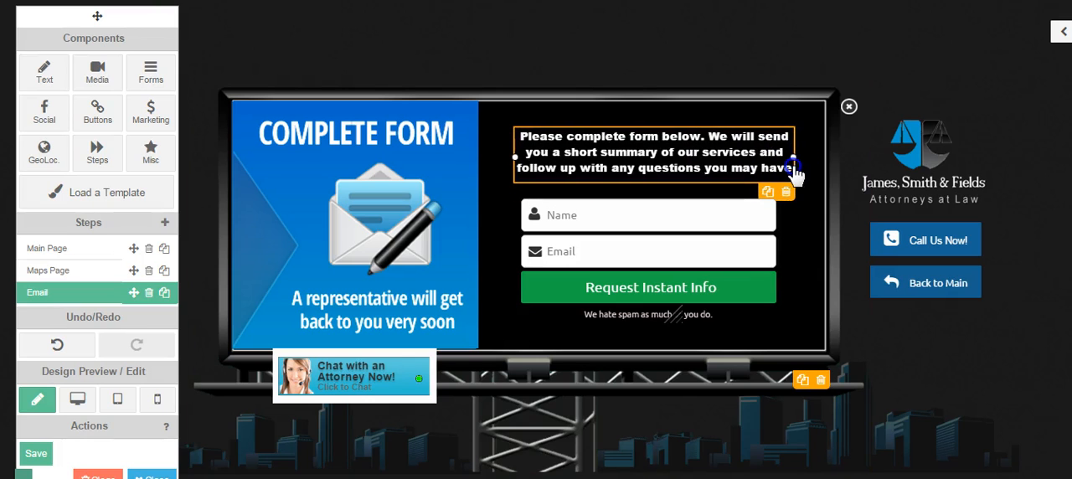
click(959, 64)
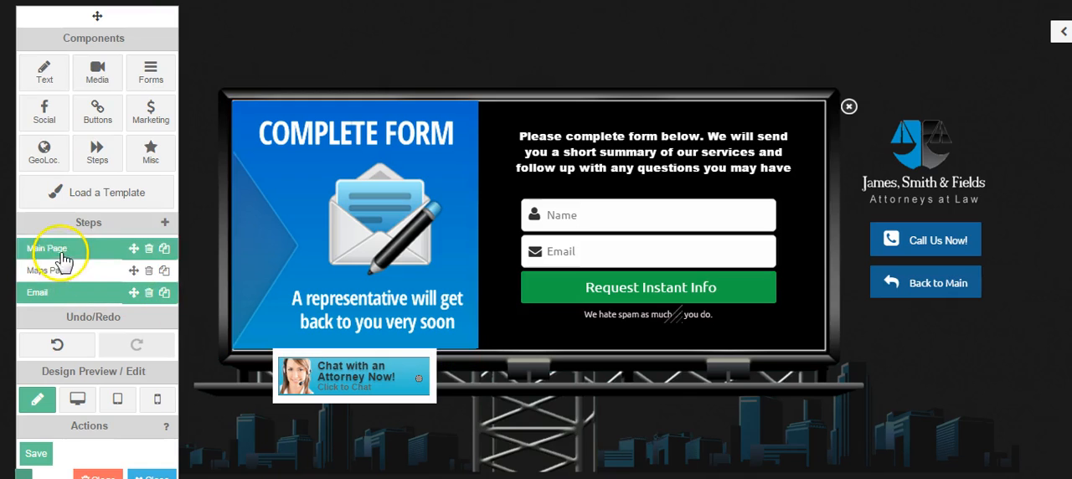
- Open the image chooser for the billboard frame and browse the VERSION 2 folder of billboard images
click(574, 387)
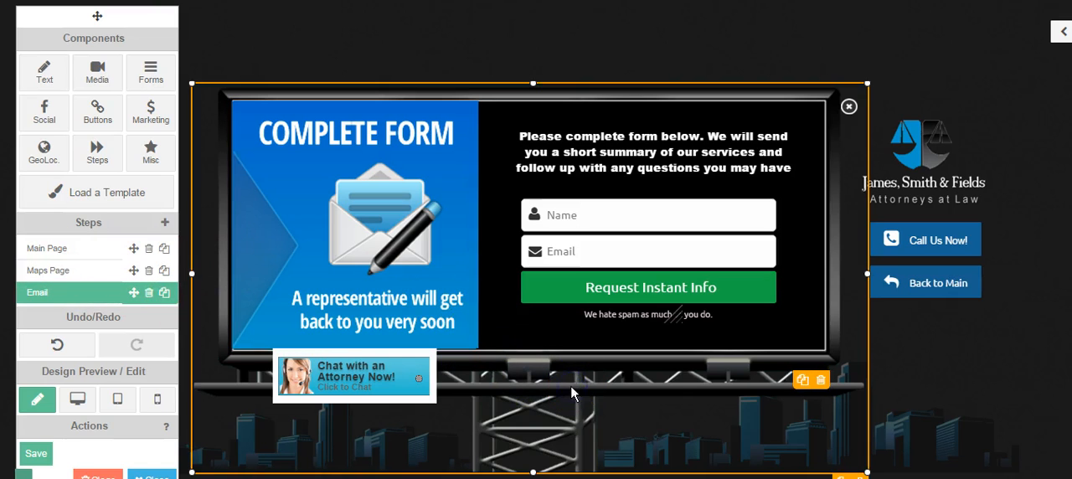
double_click(570, 385)
click(433, 327)
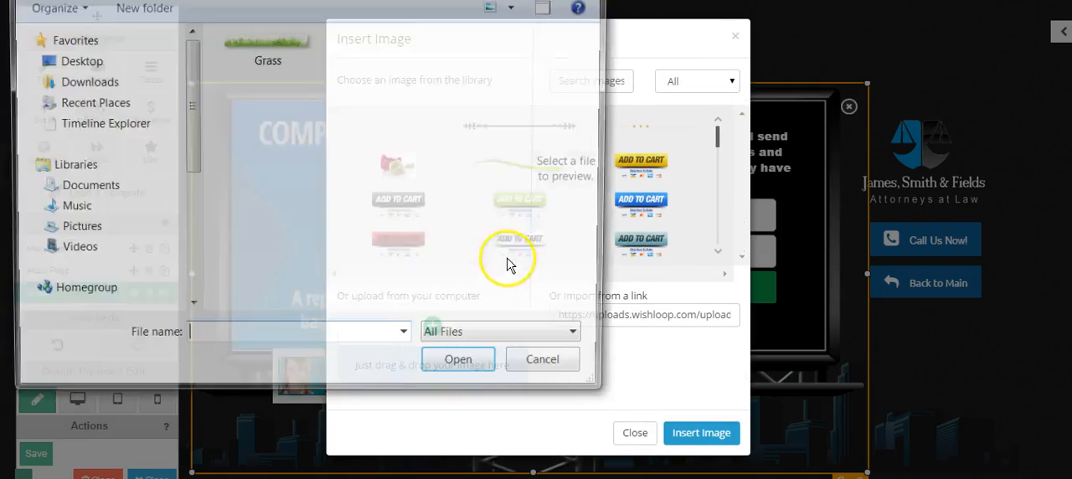
click(360, 0)
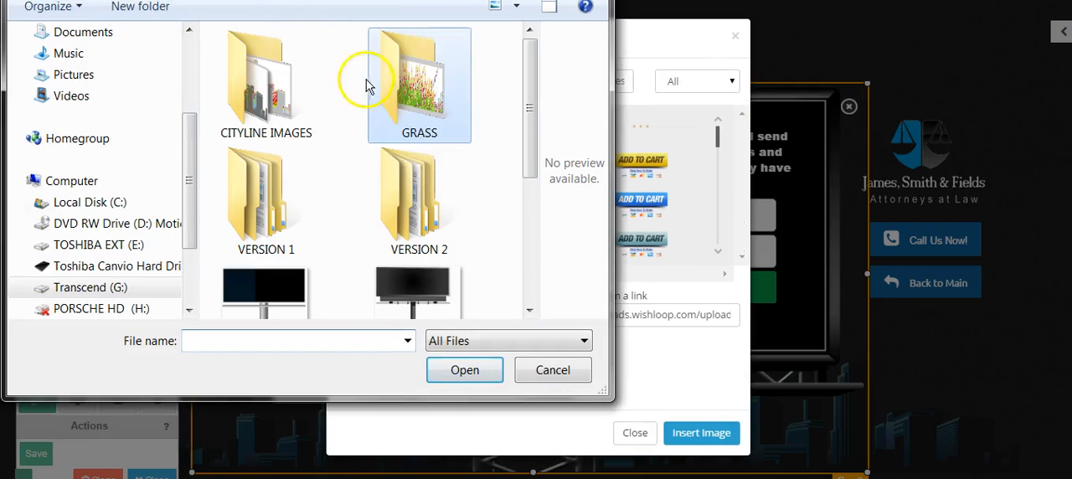
double_click(385, 192)
double_click(232, 90)
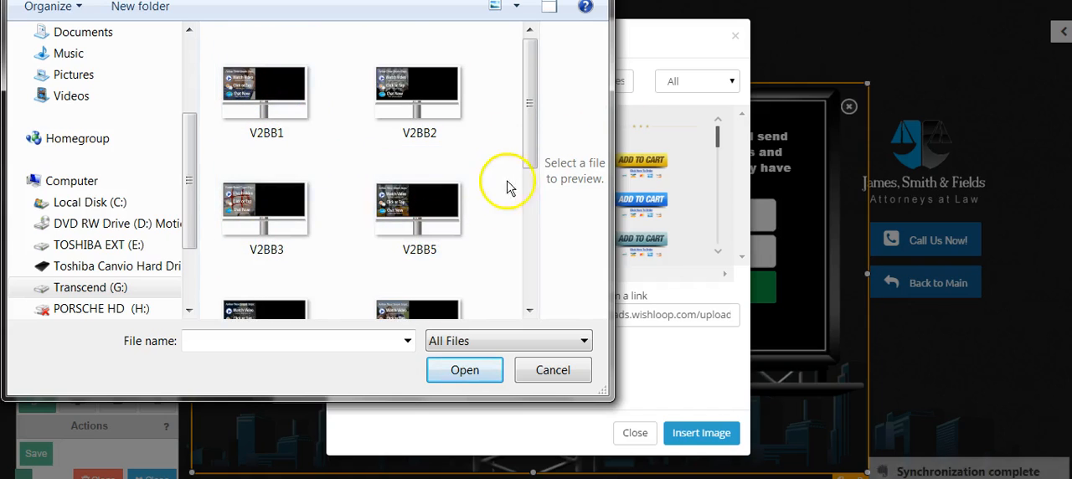
mouse_move(536, 136)
mouse_down()
mouse_move(531, 282)
mouse_move(528, 98)
mouse_move(529, 285)
mouse_move(529, 126)
mouse_up()
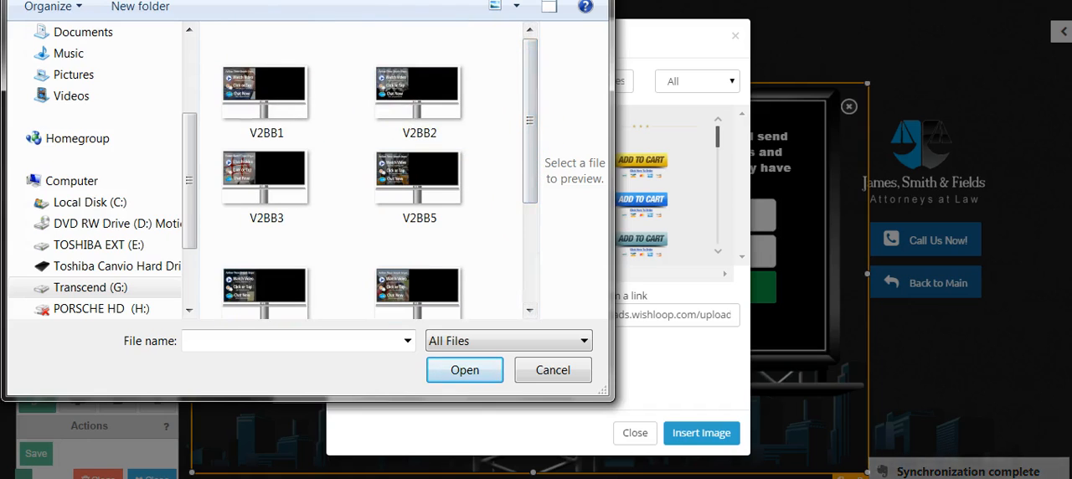
- Look over the blank billboard images, cancel the image replacement and switch to the Main Page
click(20, 0)
double_click(266, 84)
drag(540, 112, 443, 179)
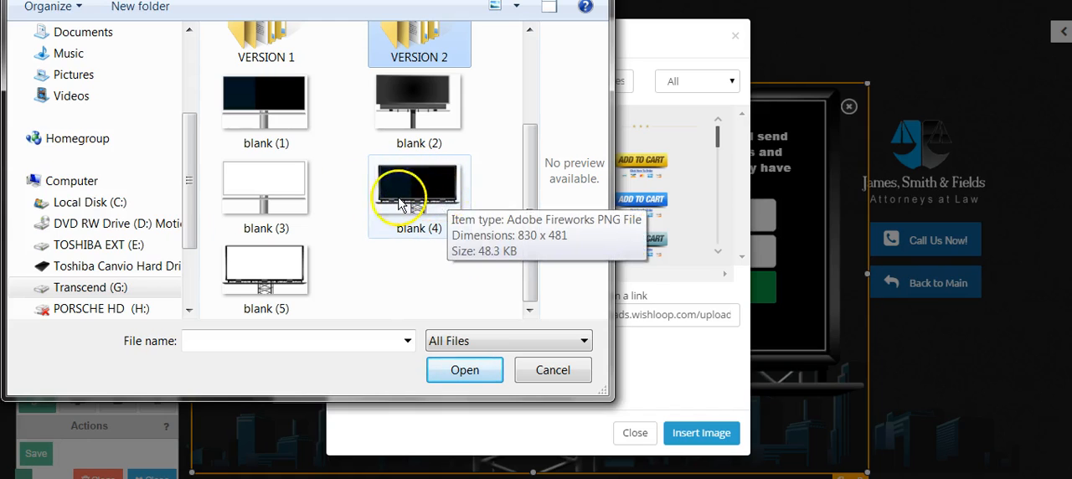
click(552, 370)
click(633, 432)
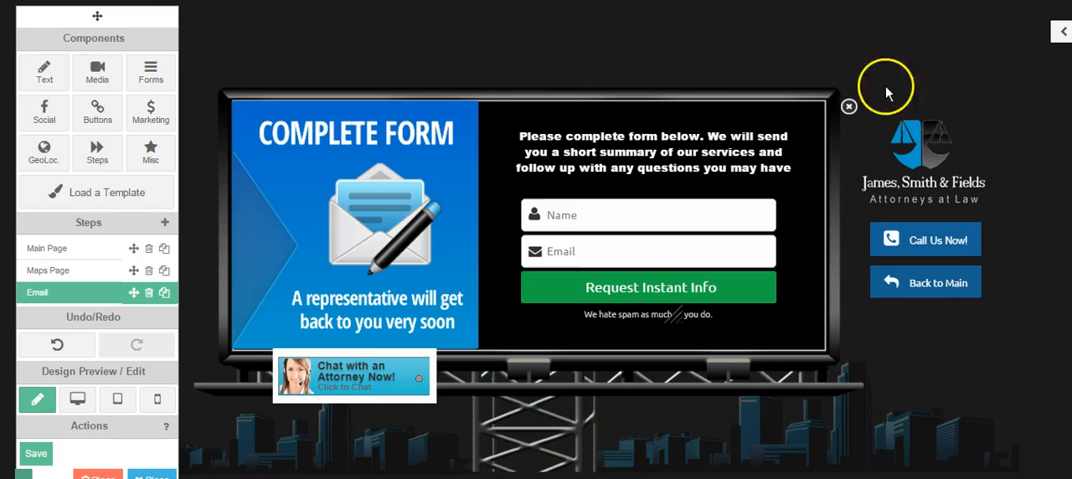
click(50, 248)
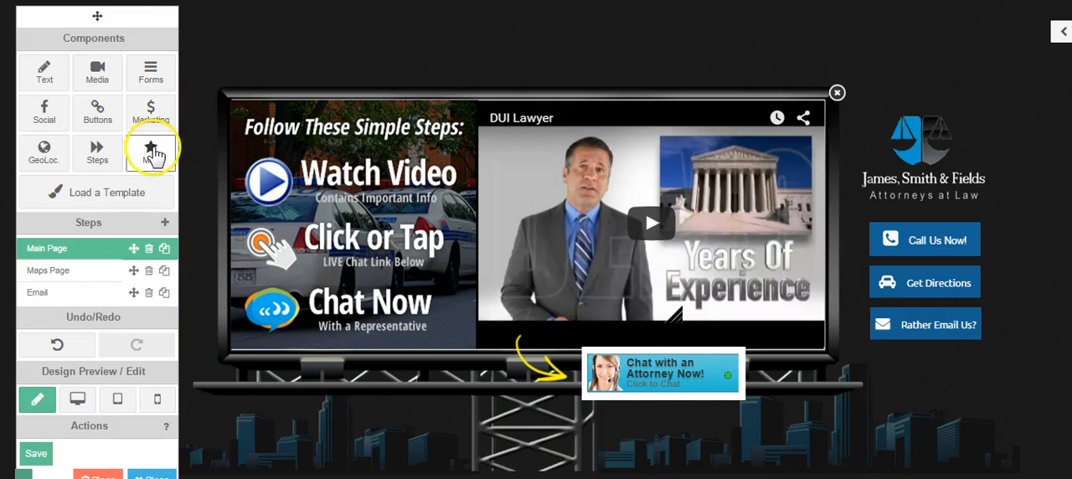
- Look through the available Marketing, Misc and Social components, then close the component list without adding anything
click(147, 116)
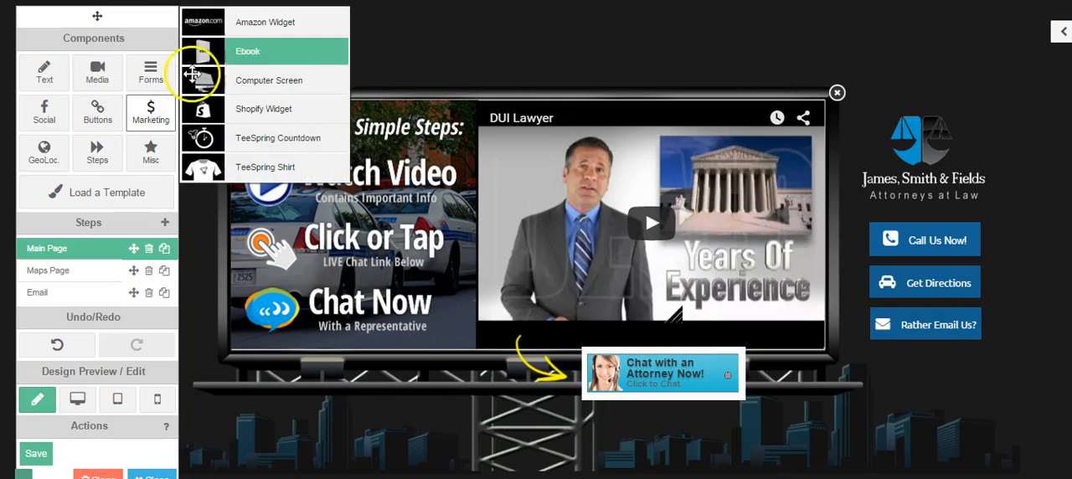
click(152, 149)
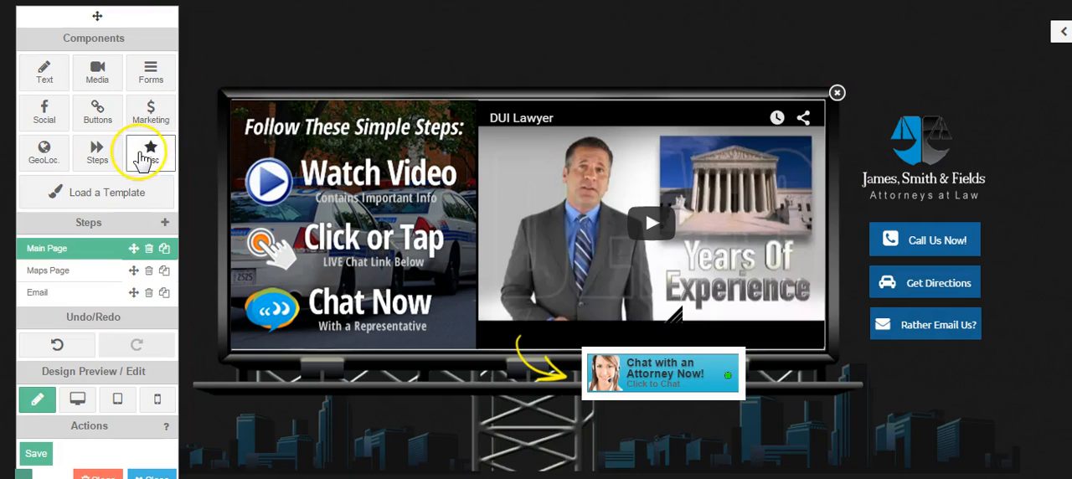
click(43, 117)
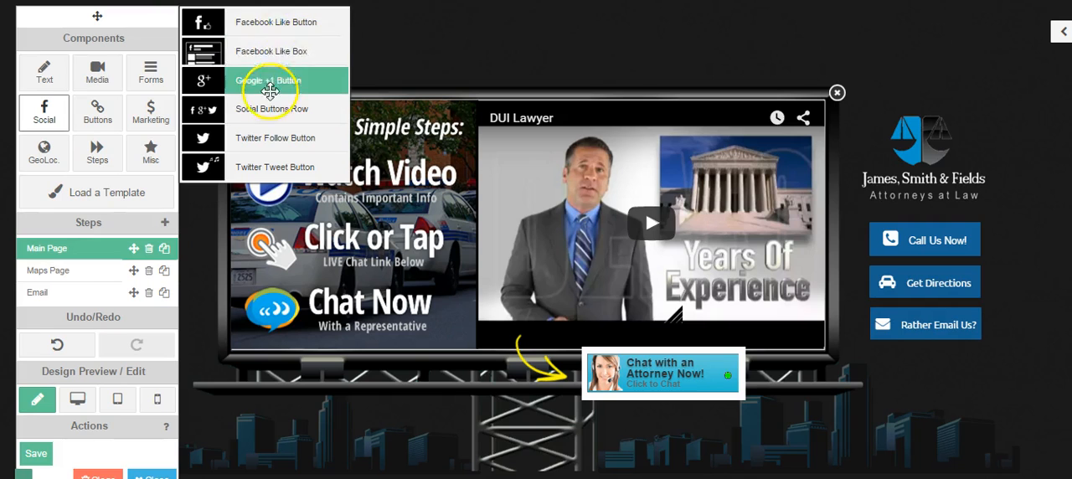
click(509, 207)
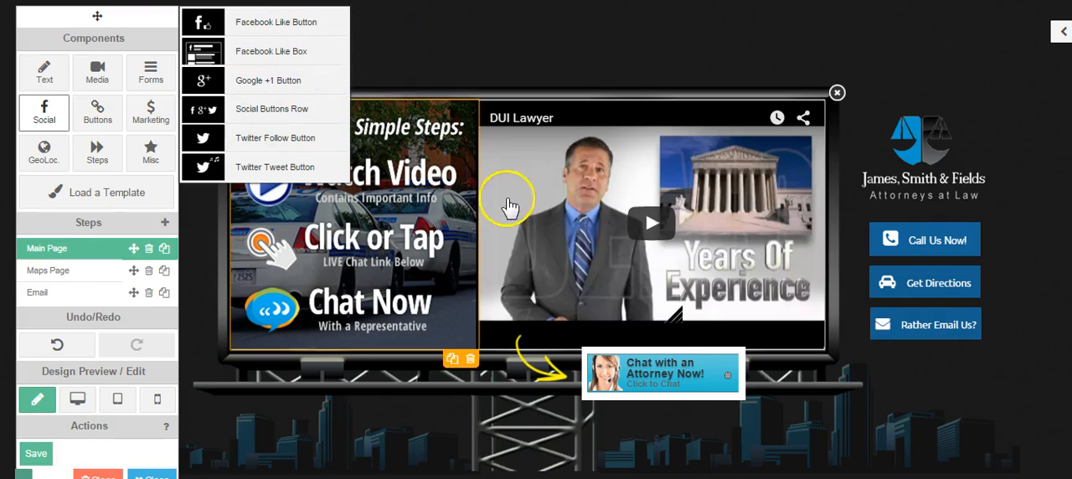
click(466, 45)
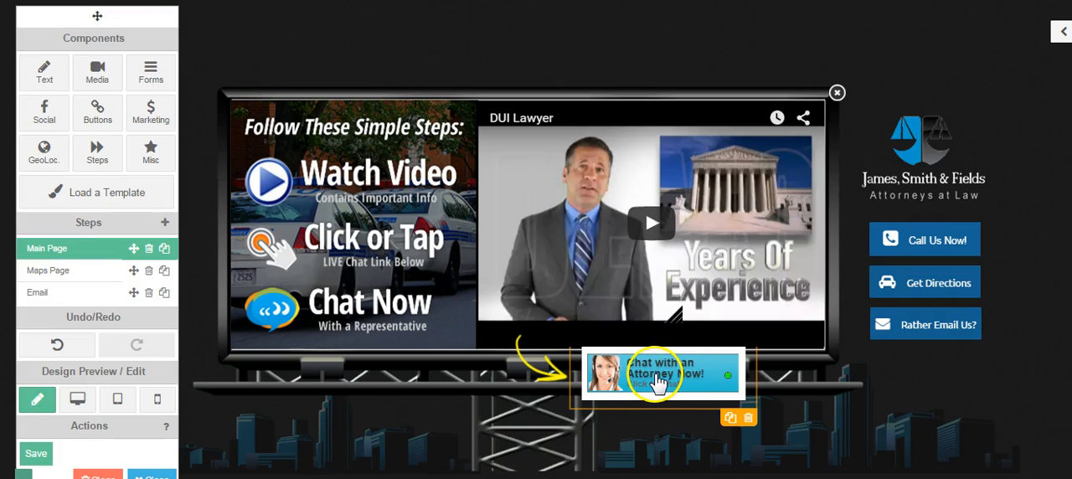
- Review the Email step's form and the Main Page's video and chat areas, ending on the Main Page
click(80, 292)
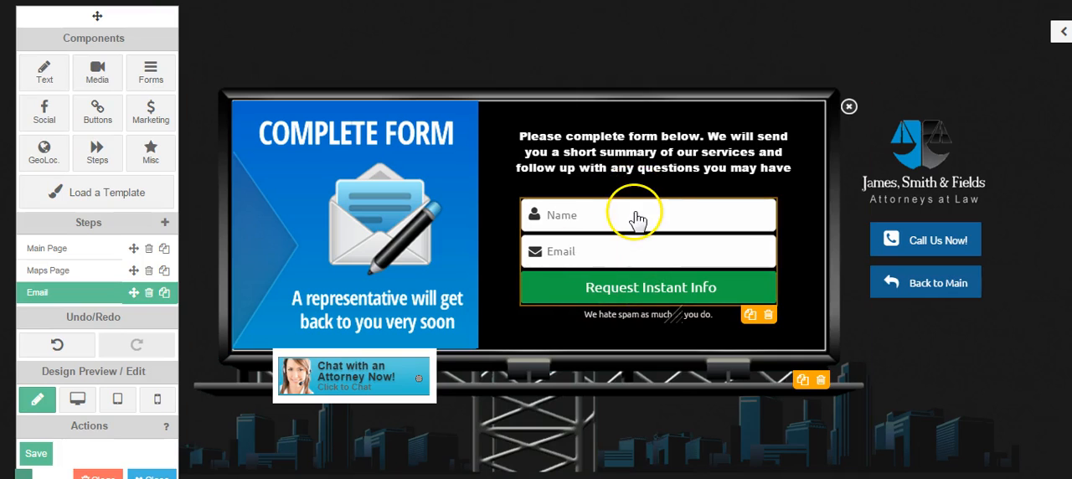
click(67, 249)
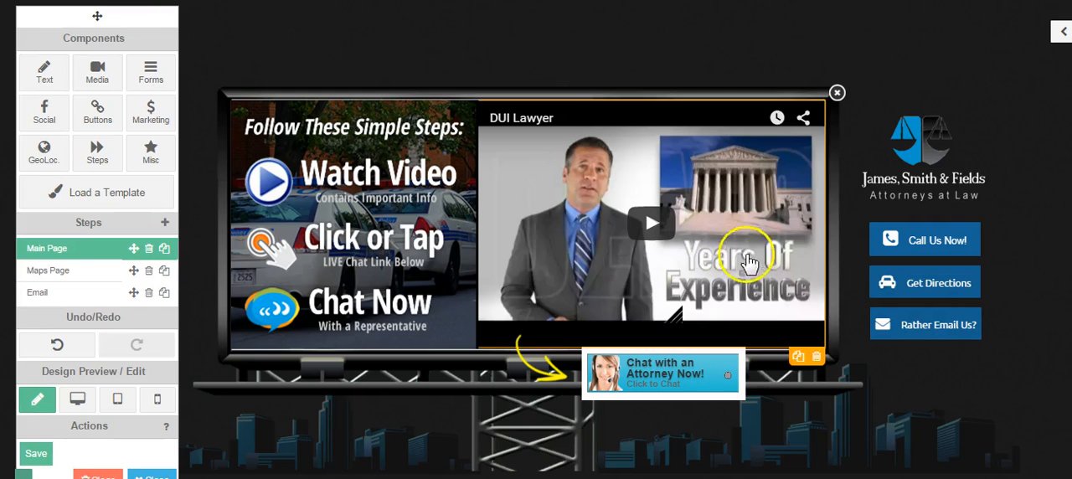
click(48, 117)
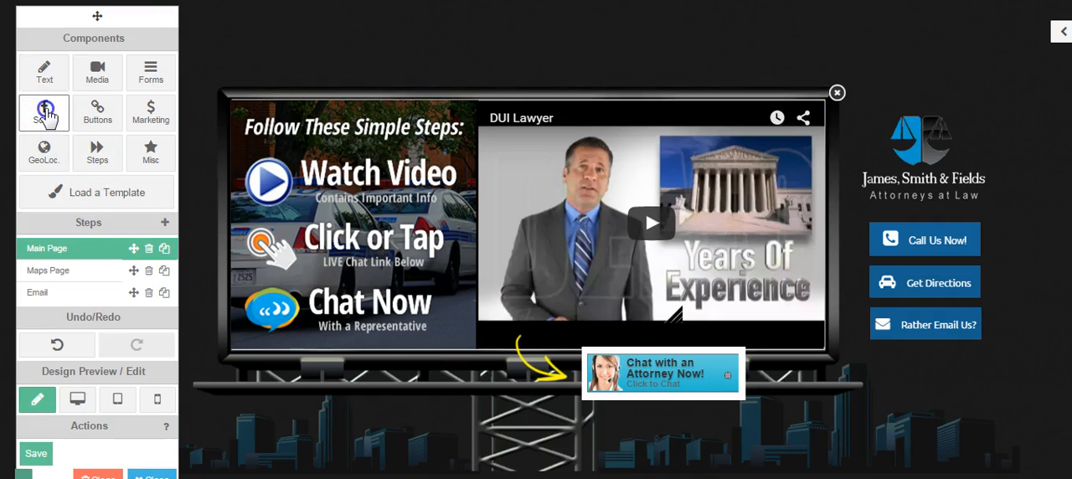
click(503, 48)
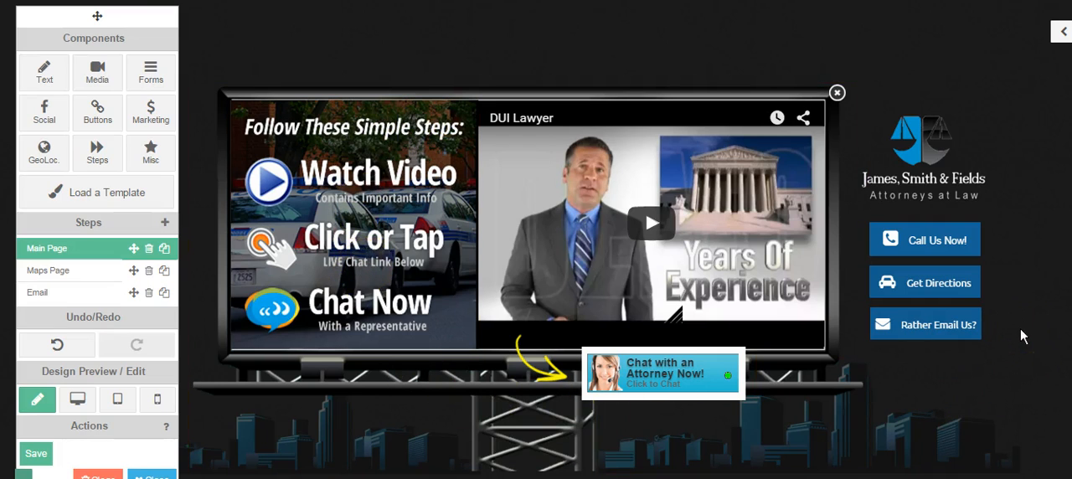
click(645, 373)
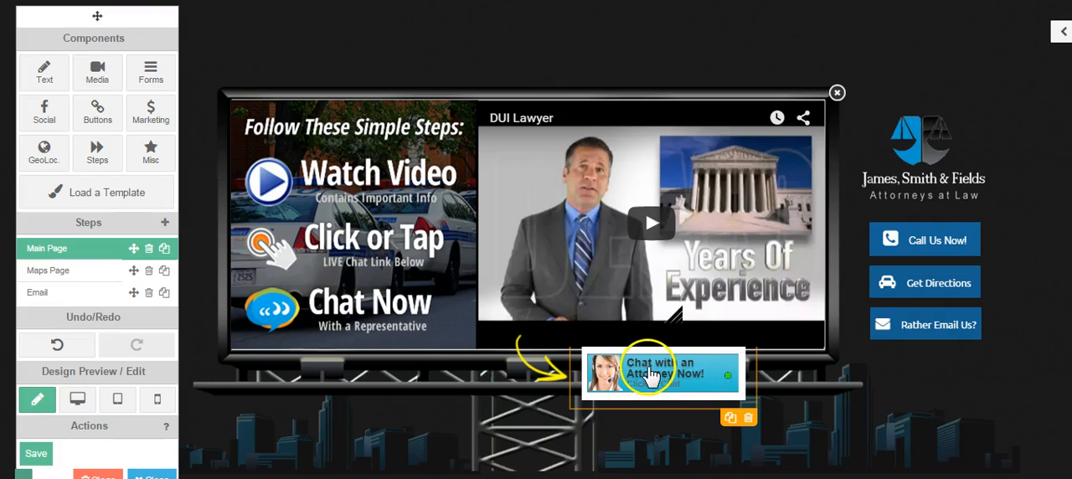
click(68, 293)
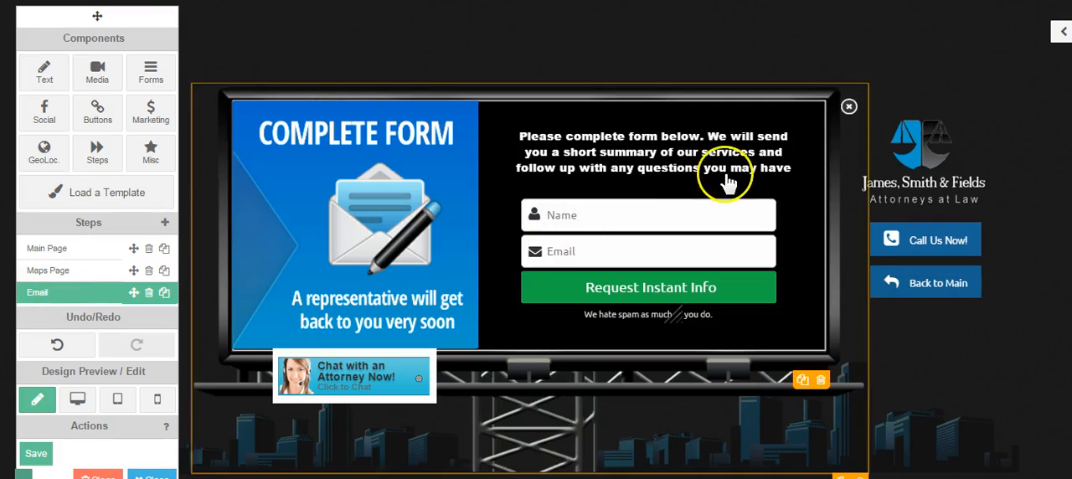
click(84, 248)
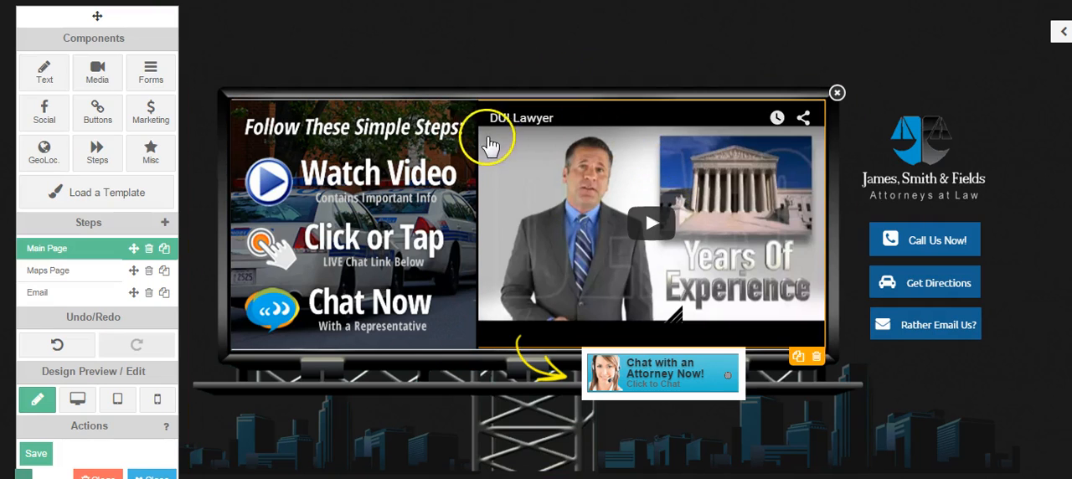
click(561, 183)
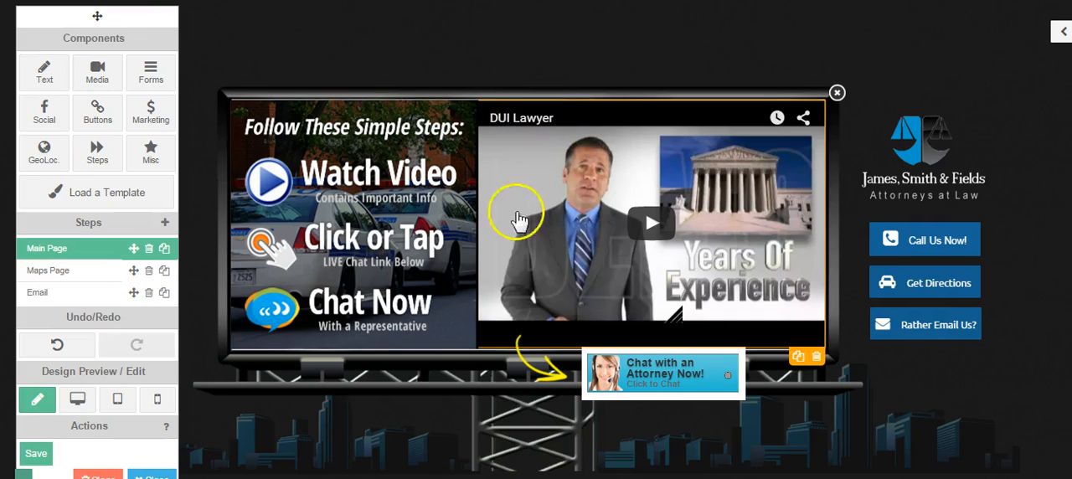
click(642, 379)
click(643, 377)
click(654, 381)
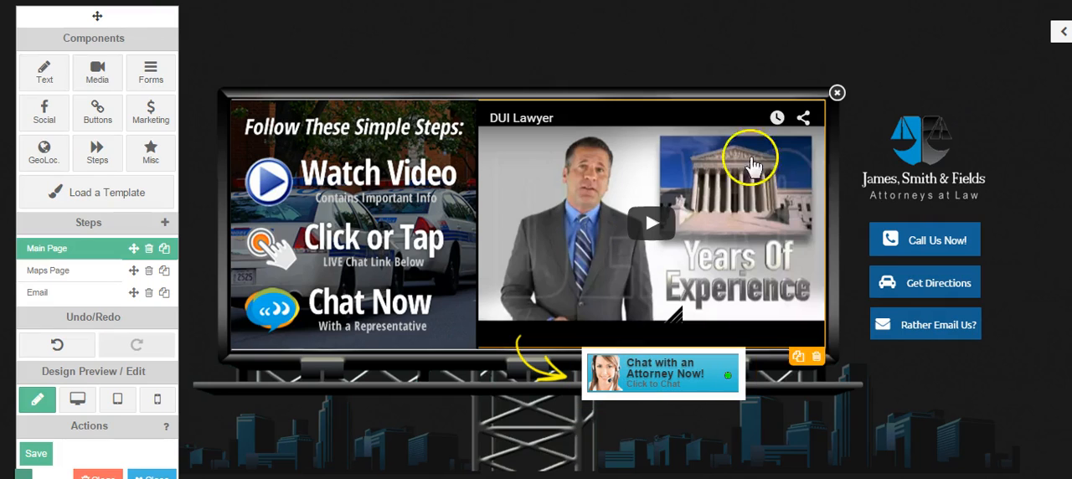
- Expand the properties sidebar and examine the template's Name field in the popup settings
click(1061, 31)
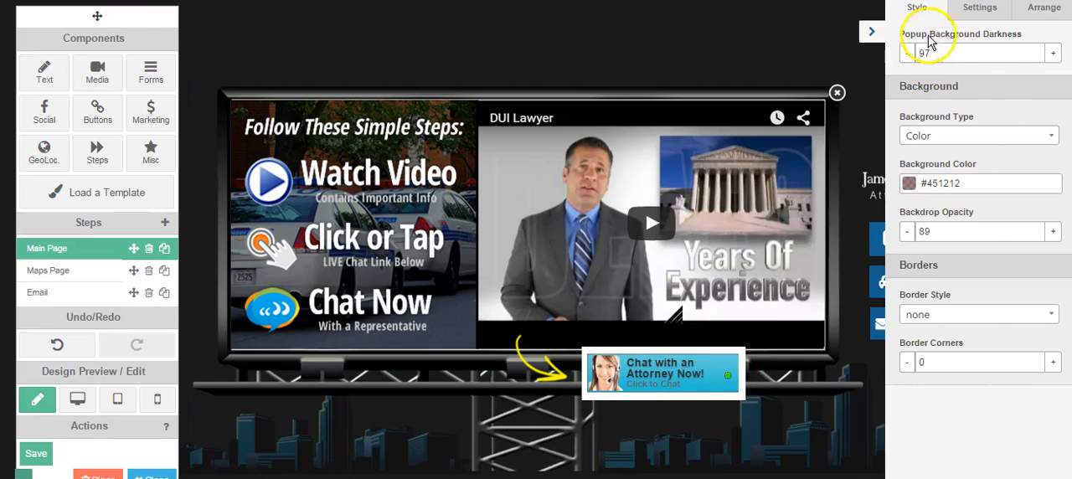
click(981, 16)
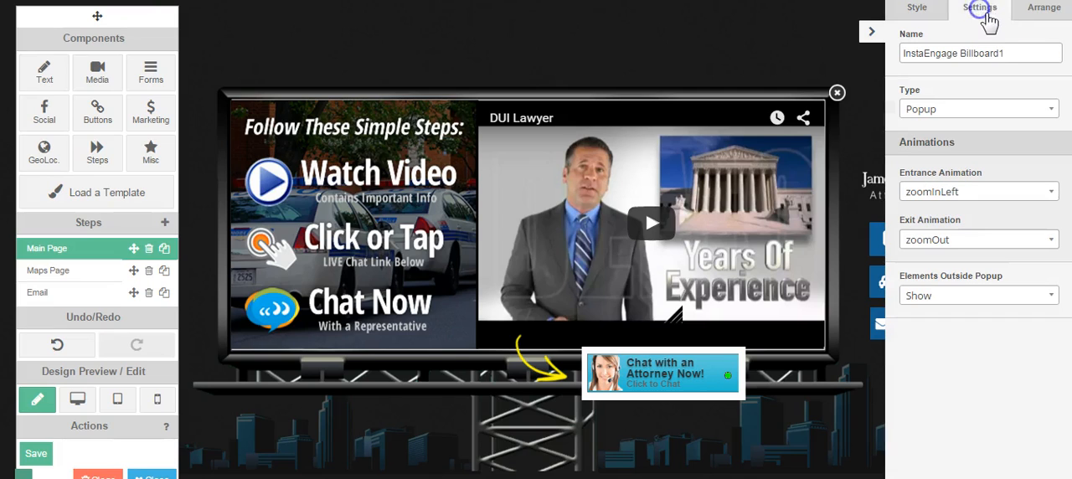
triple_click(1014, 52)
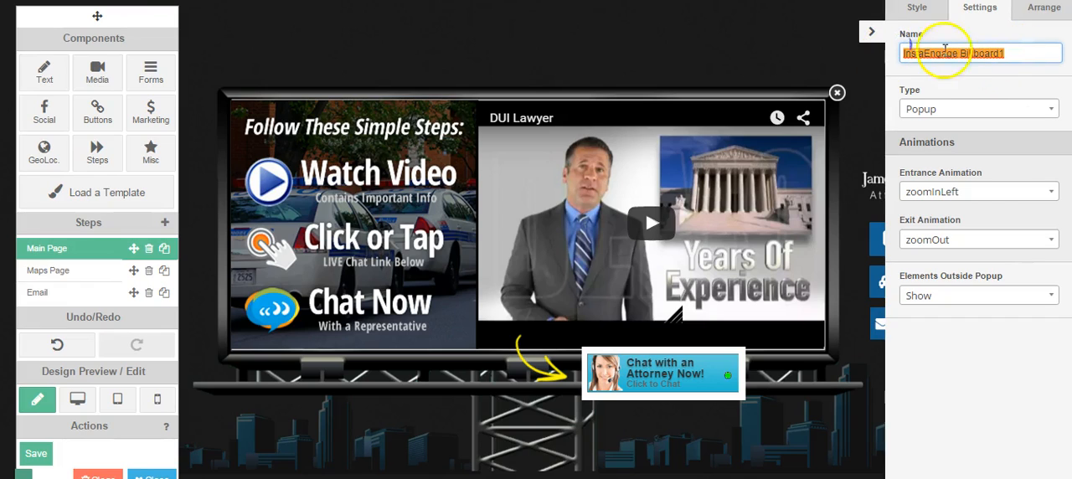
click(1017, 55)
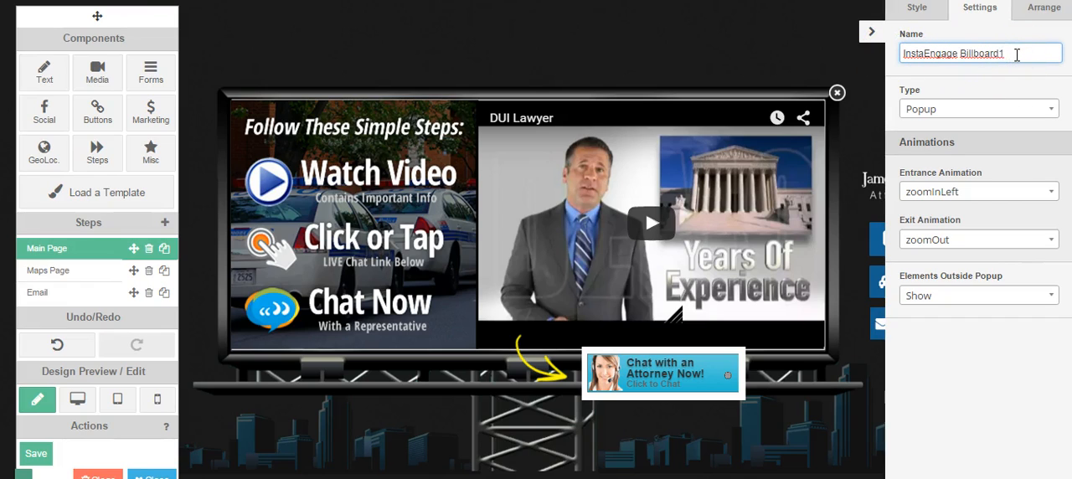
drag(1012, 52, 890, 51)
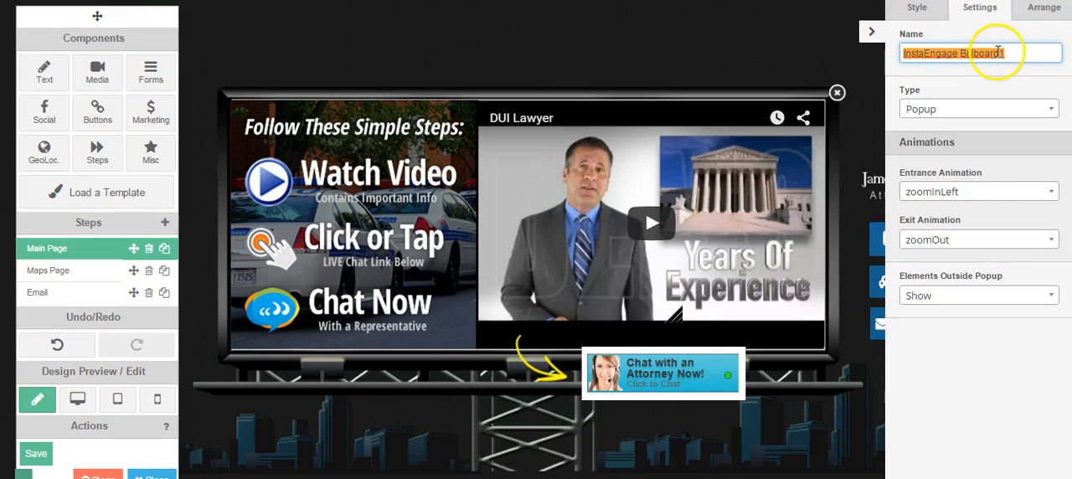
click(1023, 53)
drag(1024, 53, 904, 55)
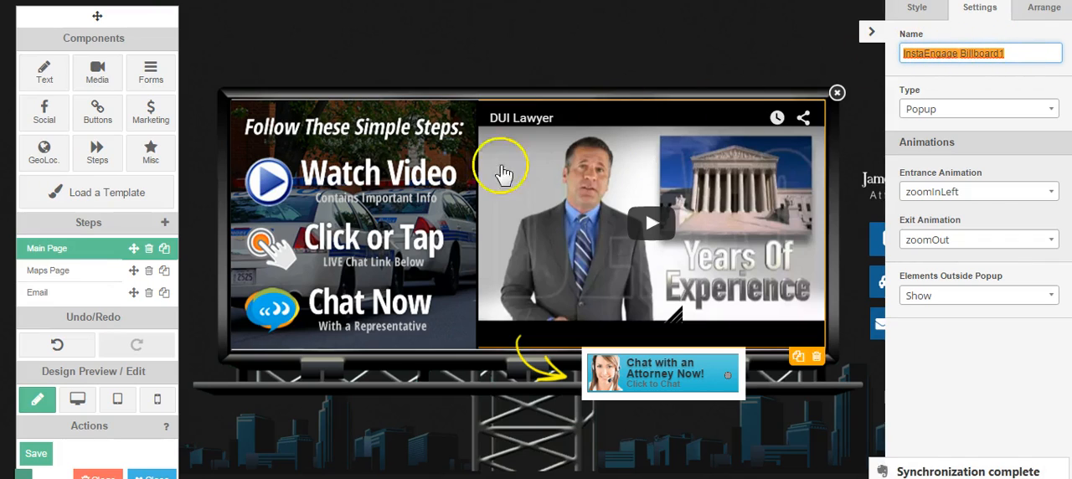
- Move the components toolbar up, reveal the Save a Template option, and return the browser zoom to 90%
drag(97, 17, 100, 0)
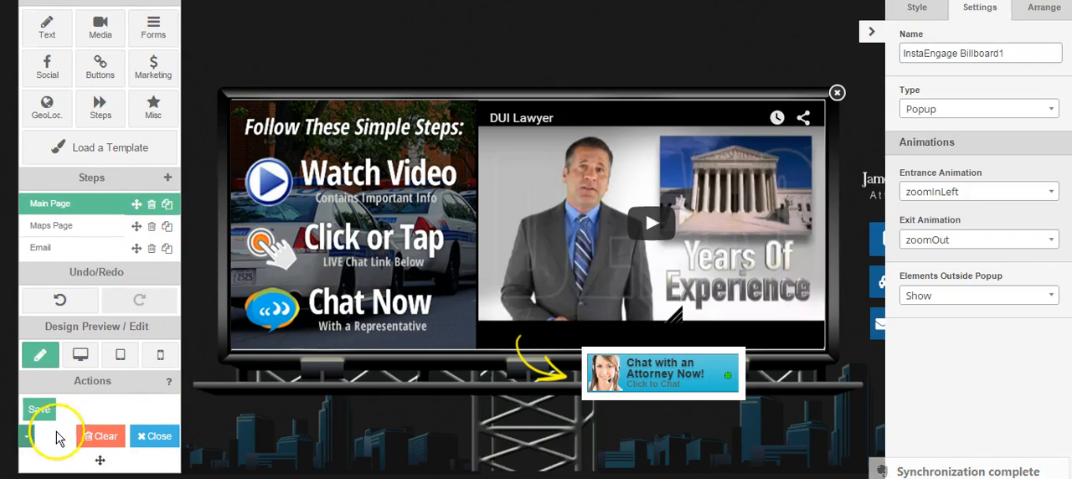
click(1060, 1)
click(1015, 134)
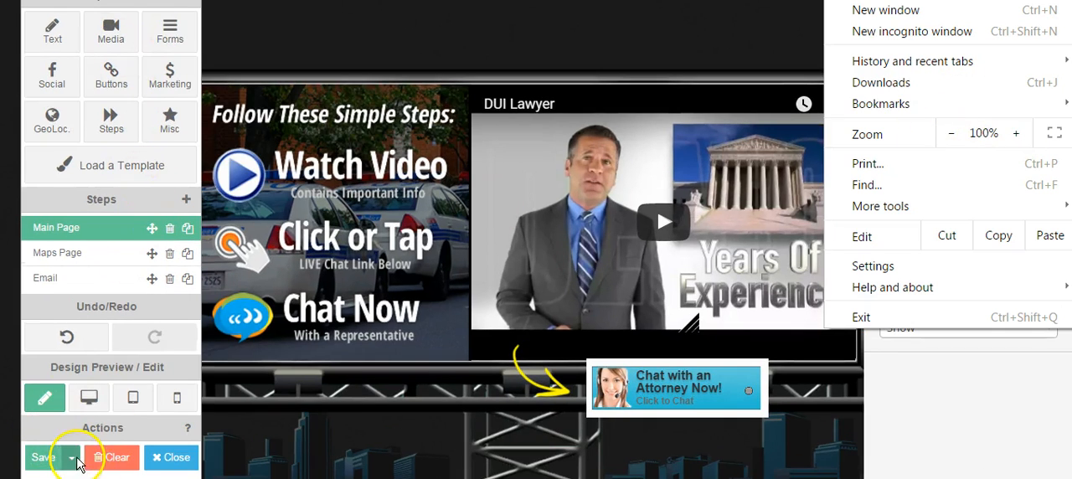
click(77, 463)
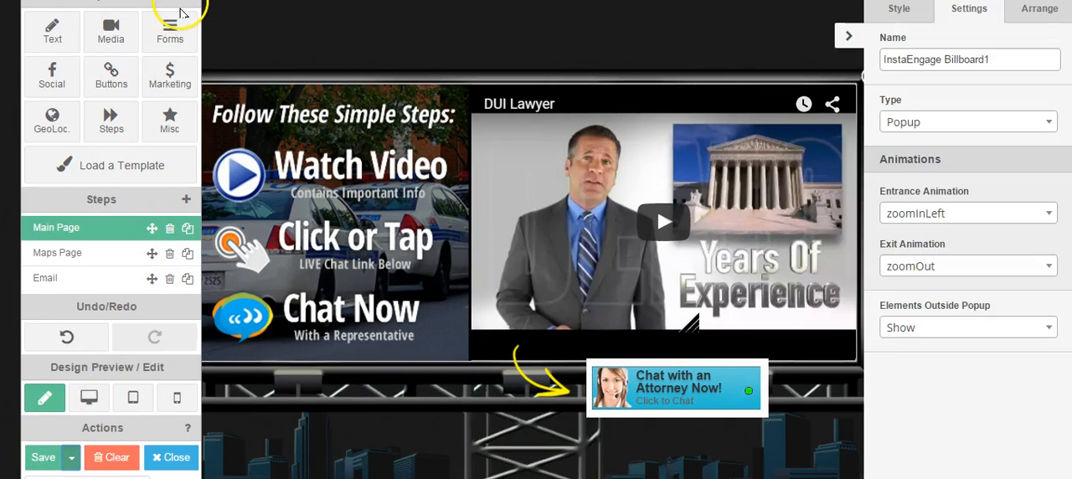
click(1058, 5)
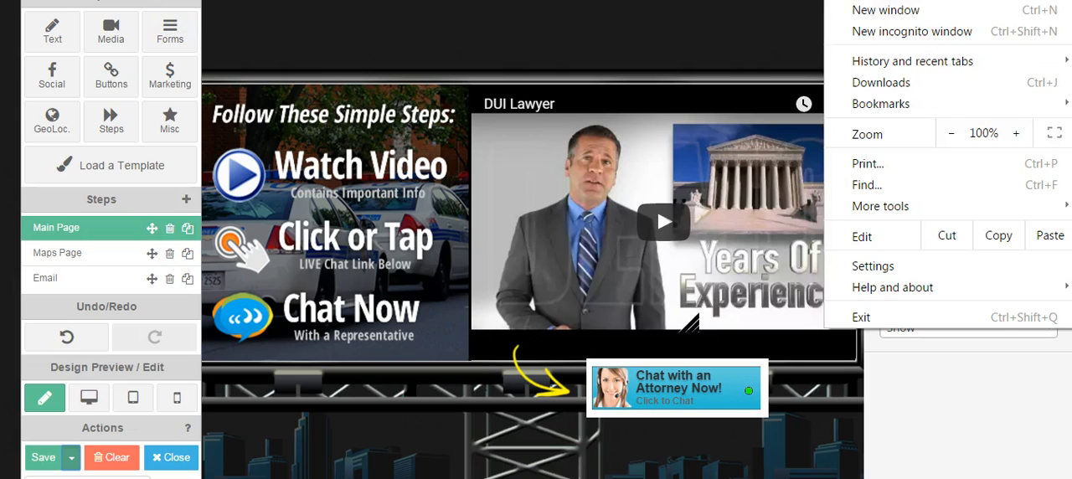
click(951, 134)
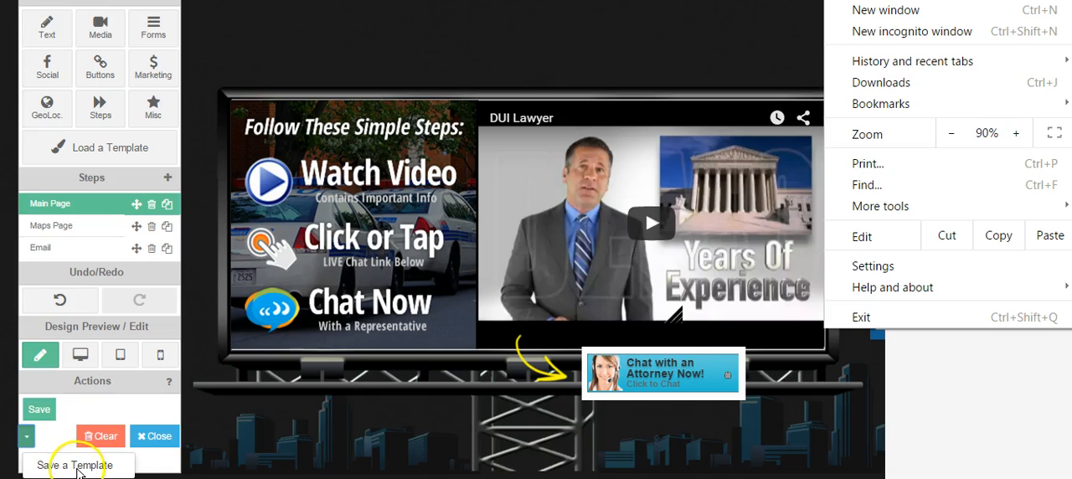
click(636, 69)
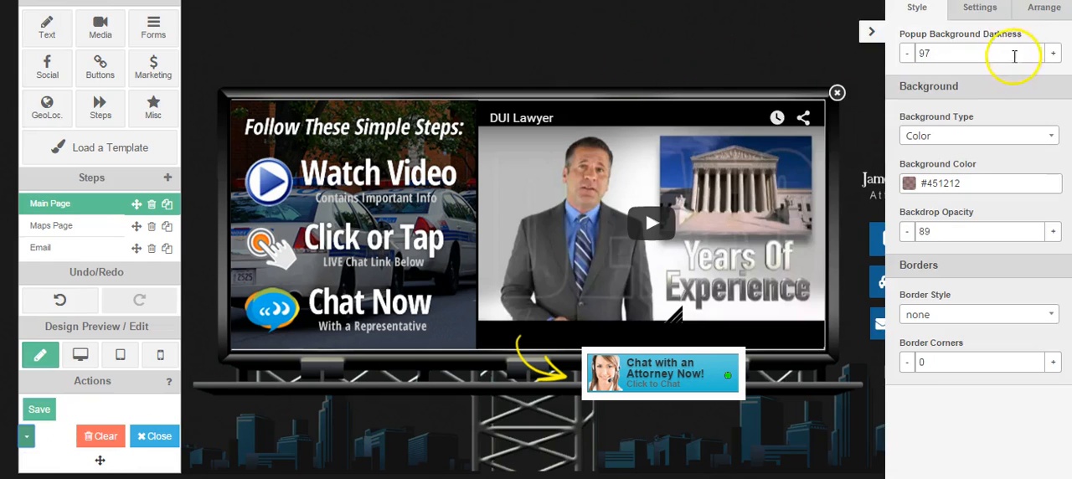
- Return to the popup settings, highlight the template name, and collapse the properties sidebar
click(979, 16)
drag(998, 53, 902, 53)
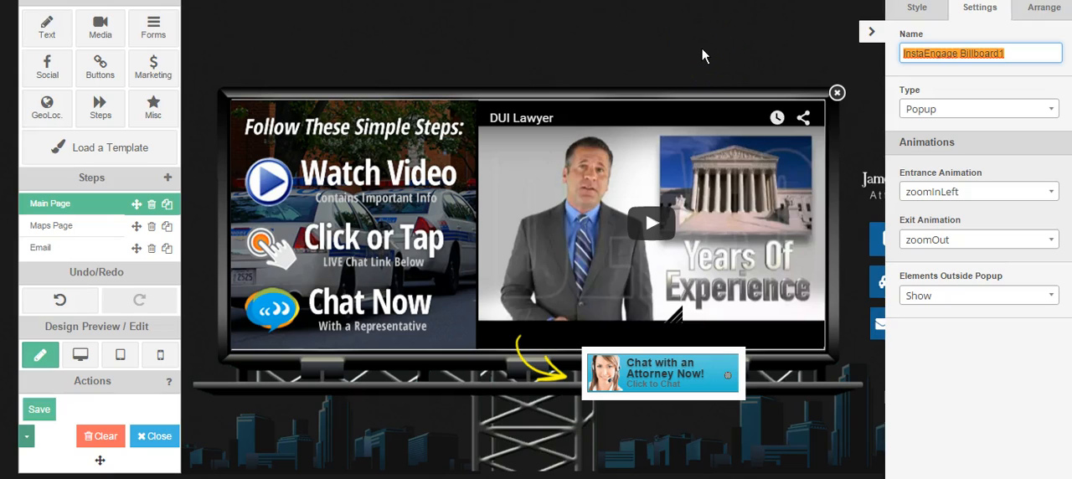
click(1012, 51)
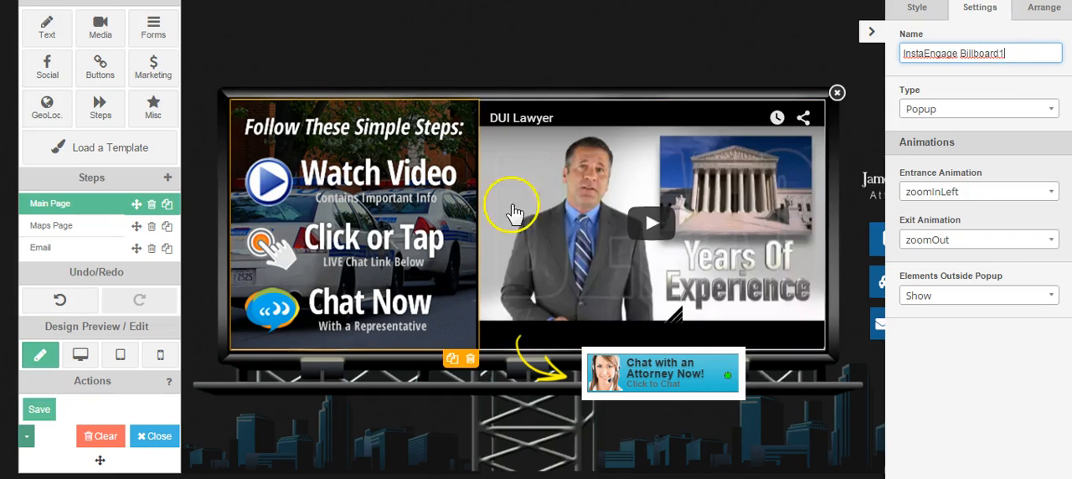
click(870, 31)
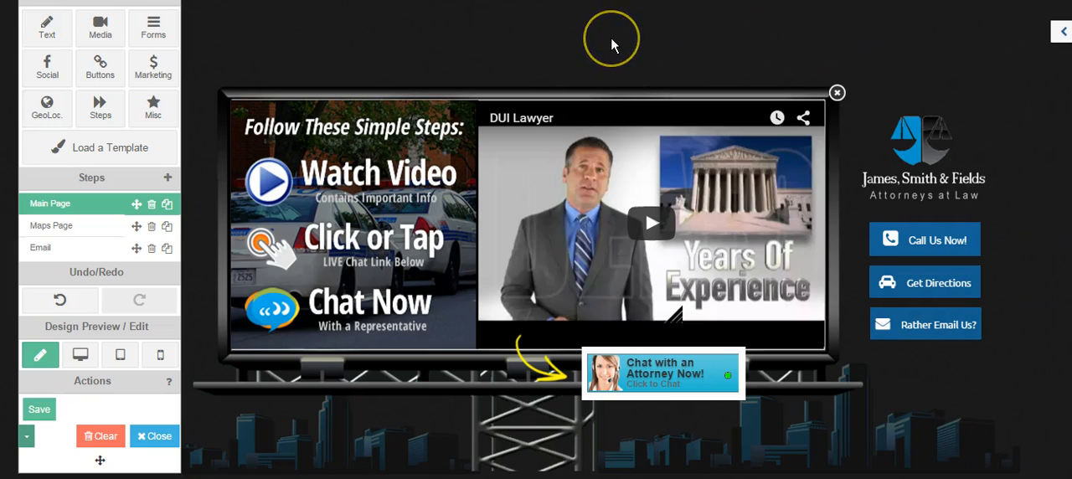
- Reopen the properties sidebar, check the popup's Name field once more, and close the sidebar
click(603, 40)
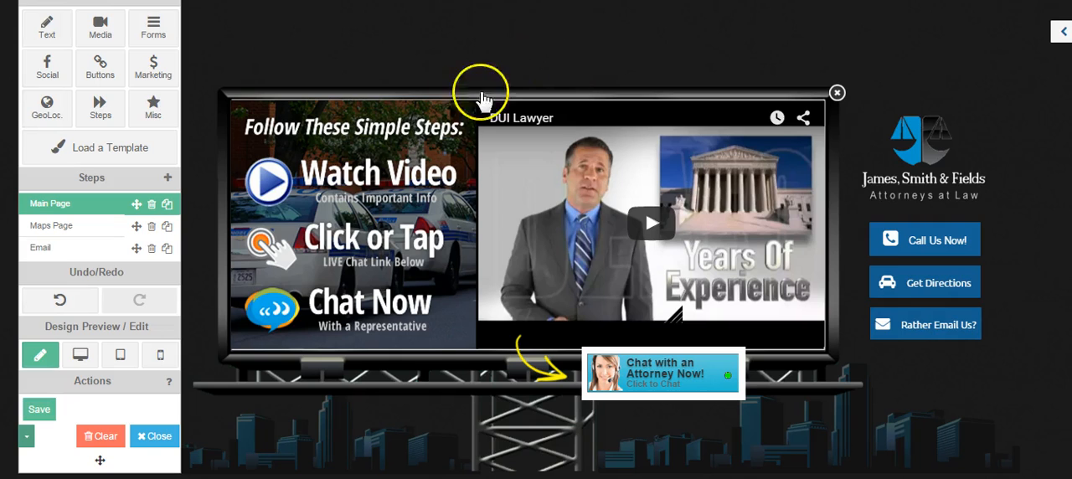
click(634, 98)
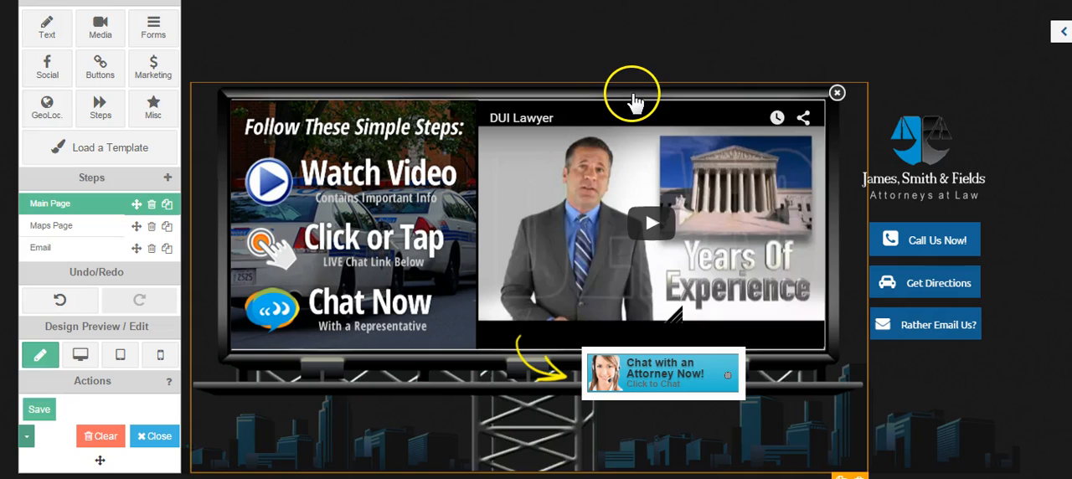
click(1061, 34)
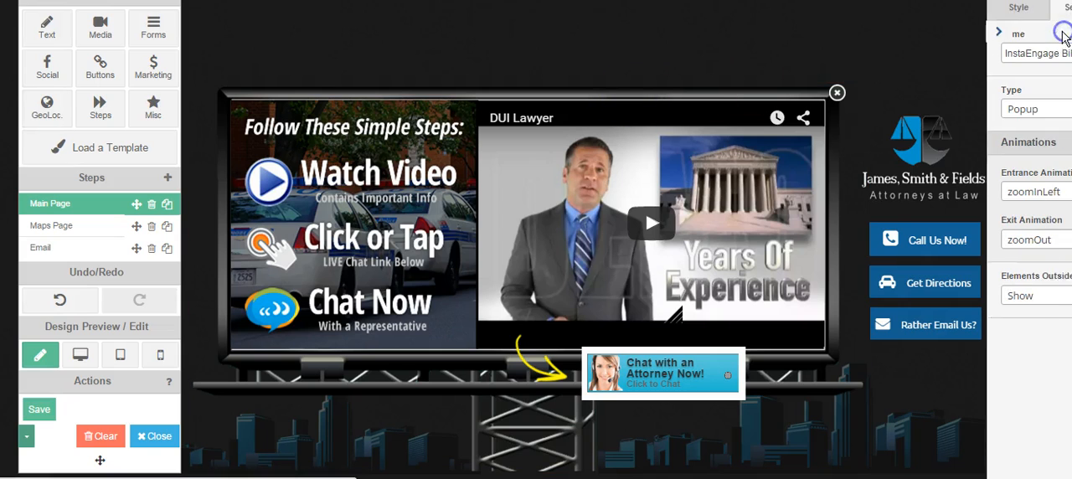
click(1008, 53)
drag(1008, 52, 893, 60)
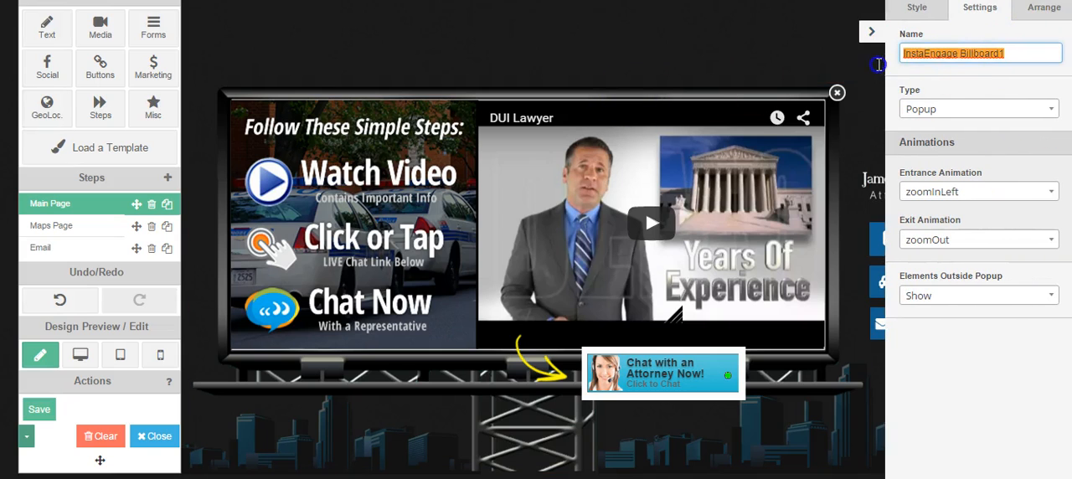
click(1025, 53)
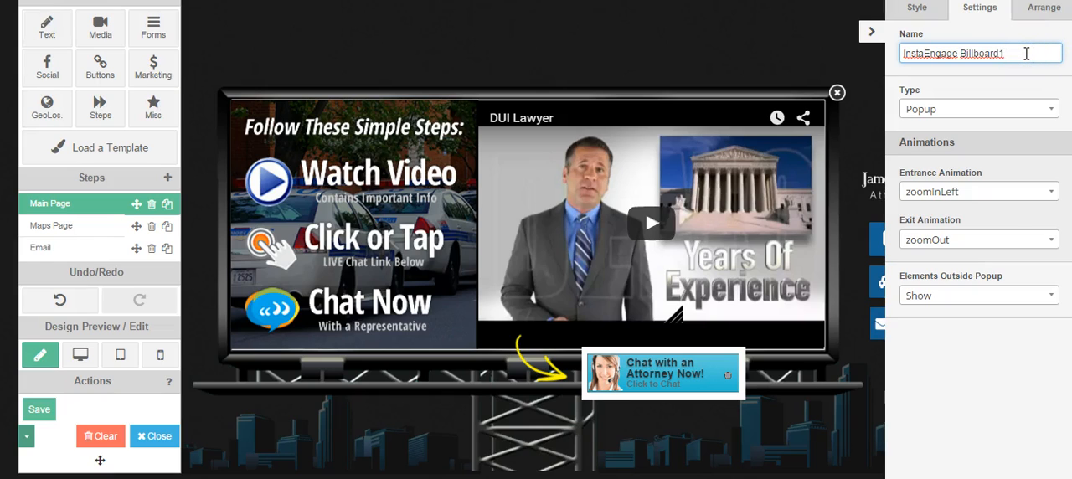
click(871, 31)
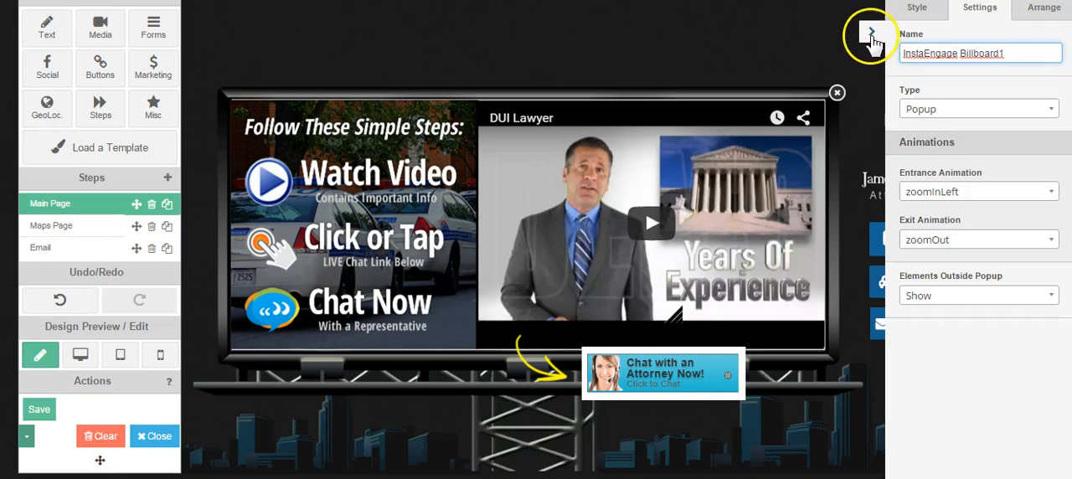